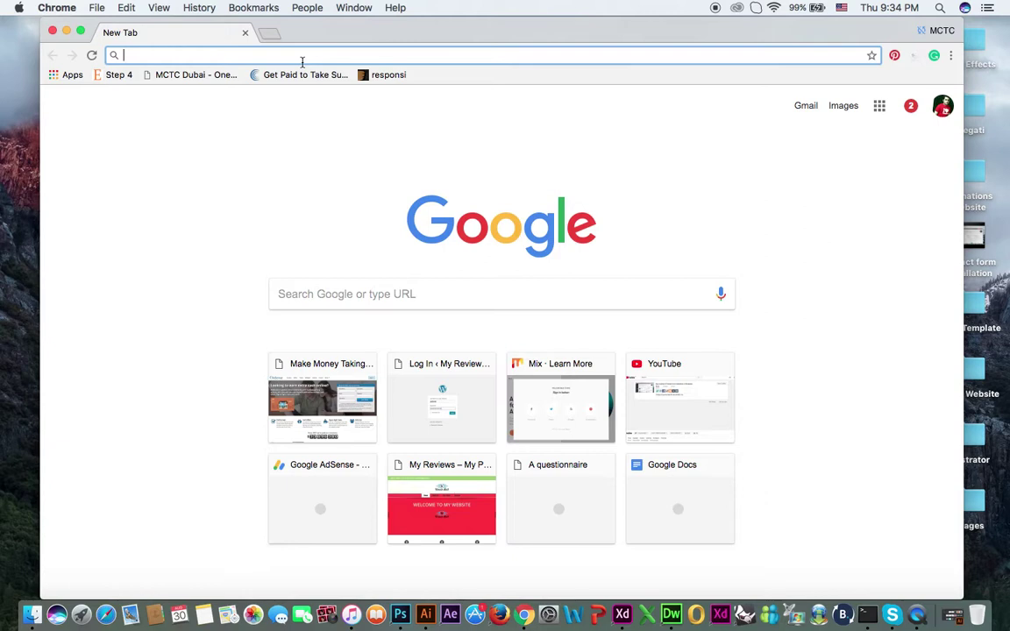
Step: Load google.com/docs in Chrome to reach the Google Docs home page
text(google.com/)
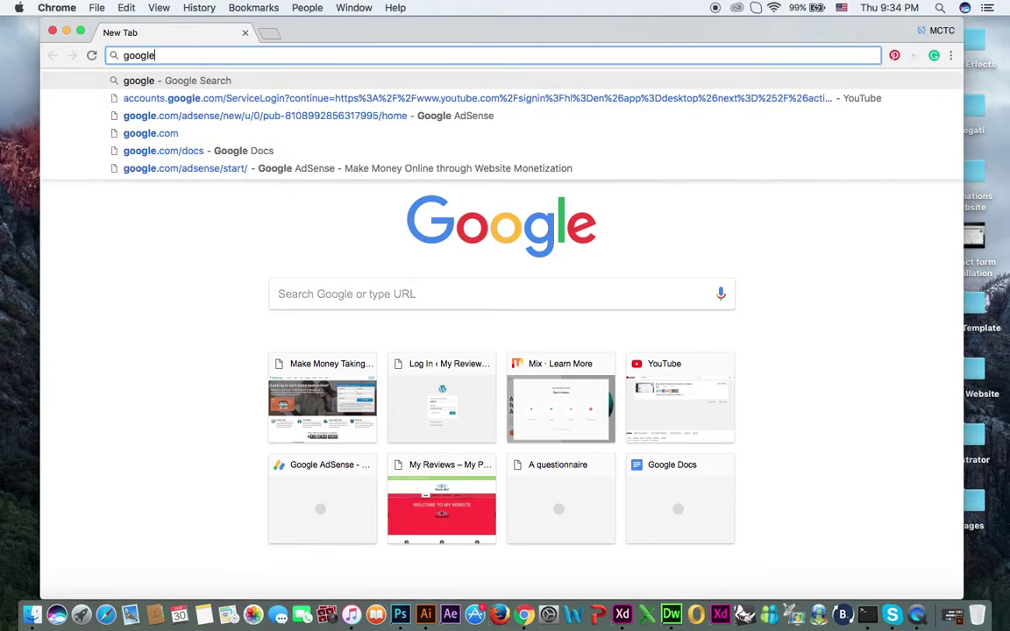
text(docs)
key(Return)
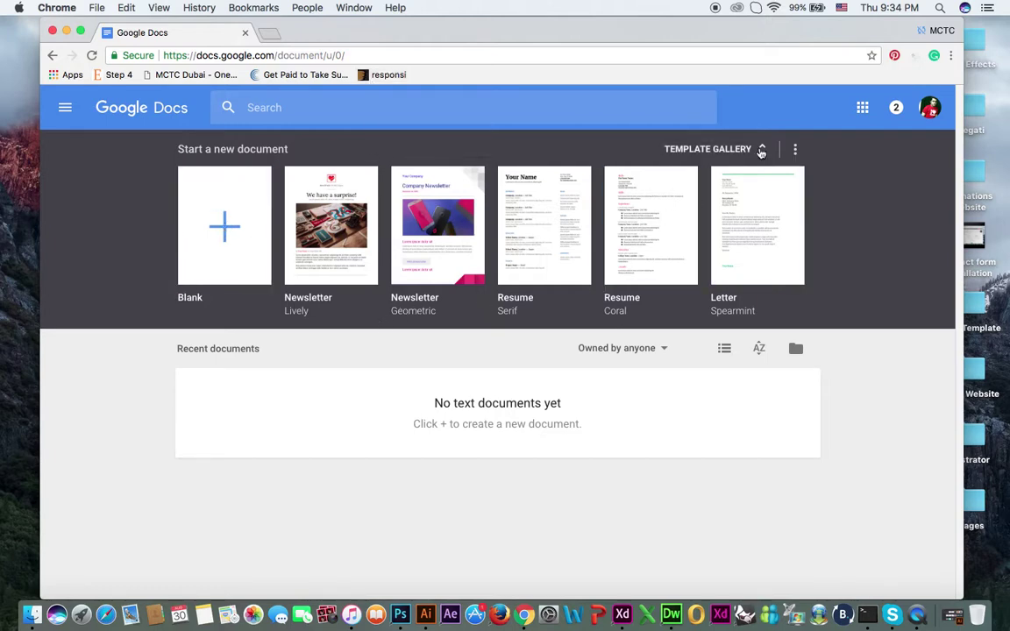
click(796, 151)
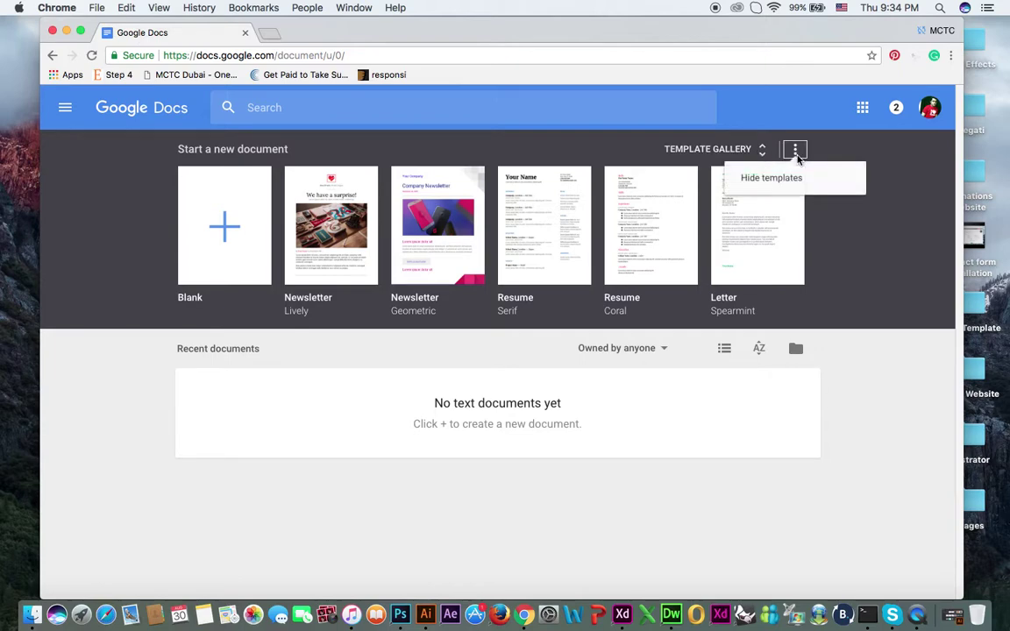
click(776, 180)
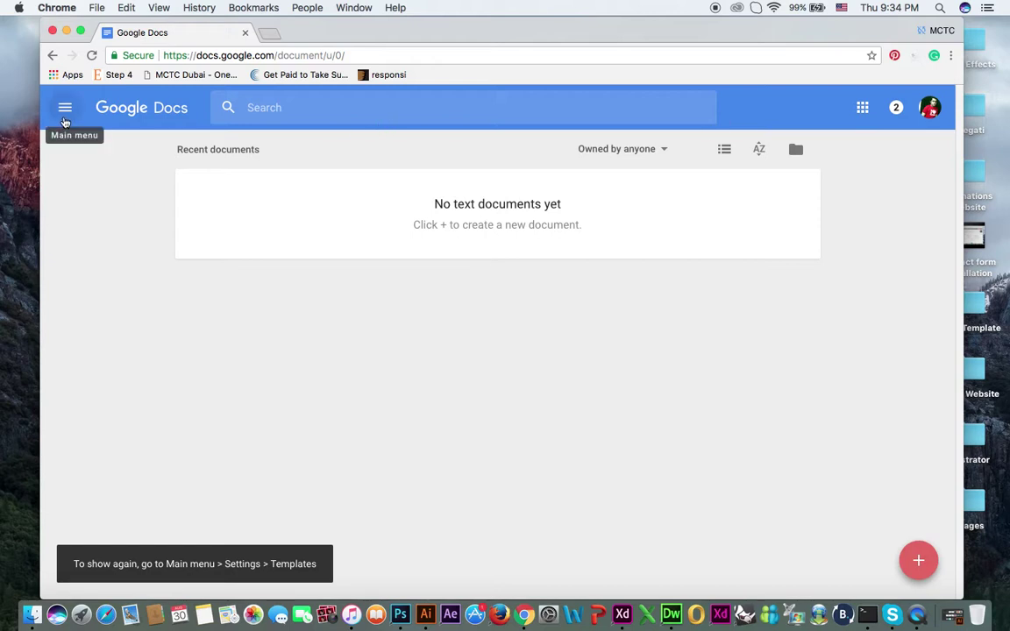
click(65, 110)
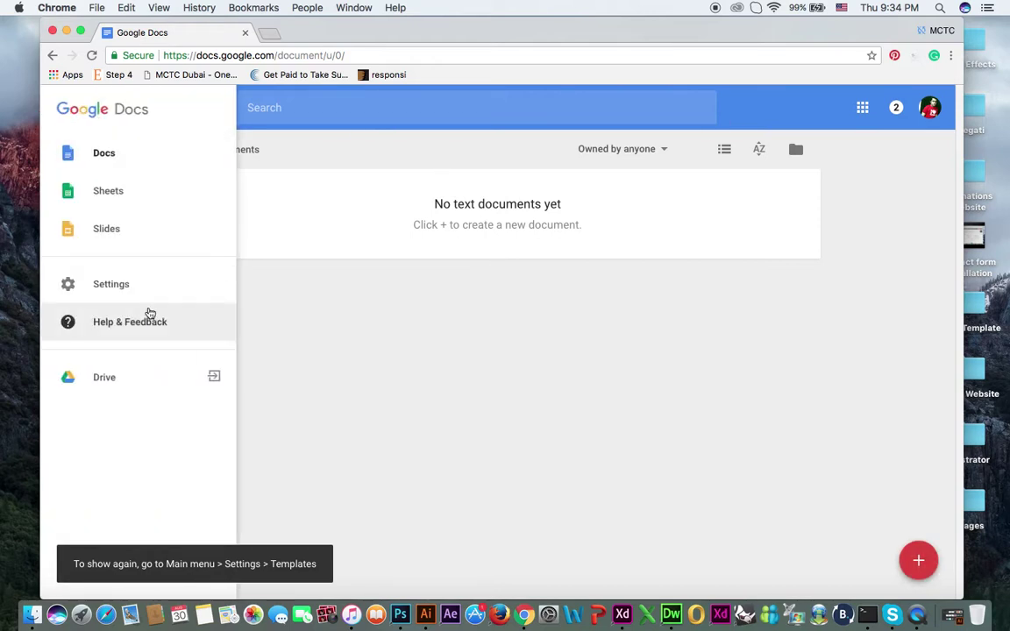
click(169, 277)
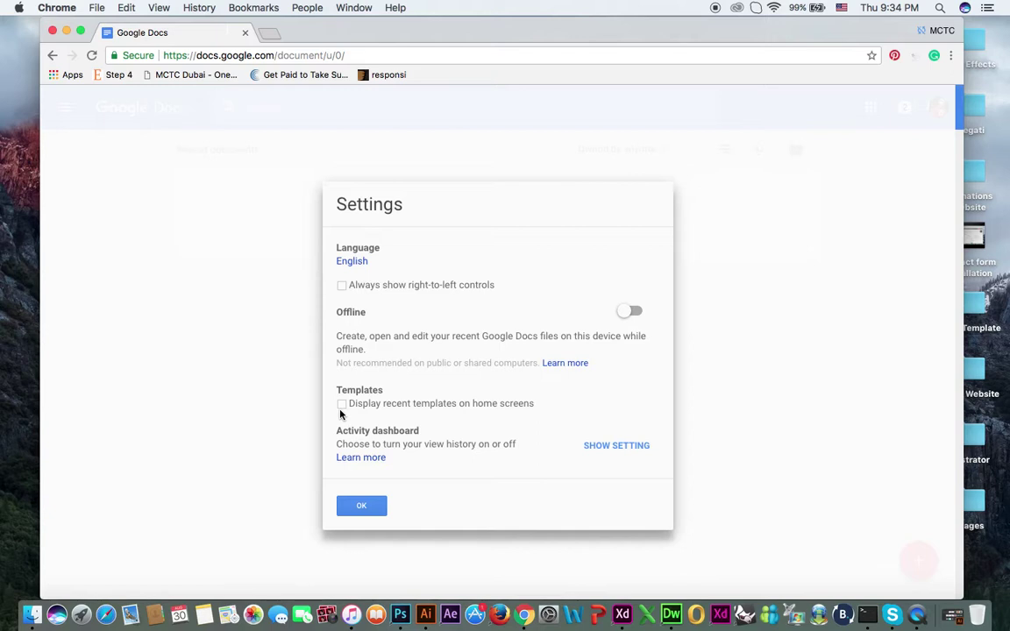
click(360, 506)
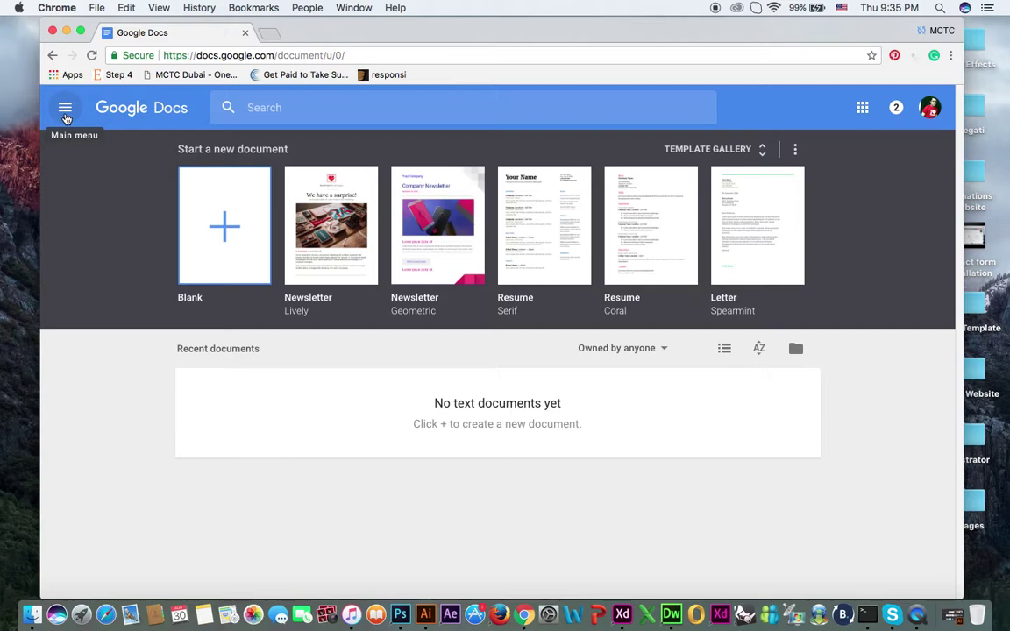
click(65, 108)
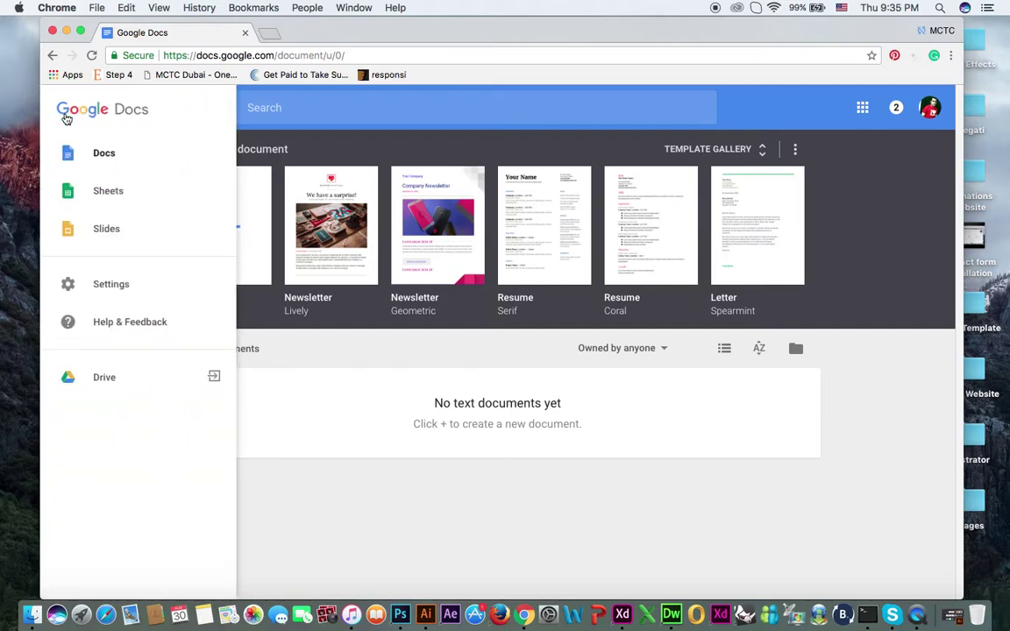
click(345, 396)
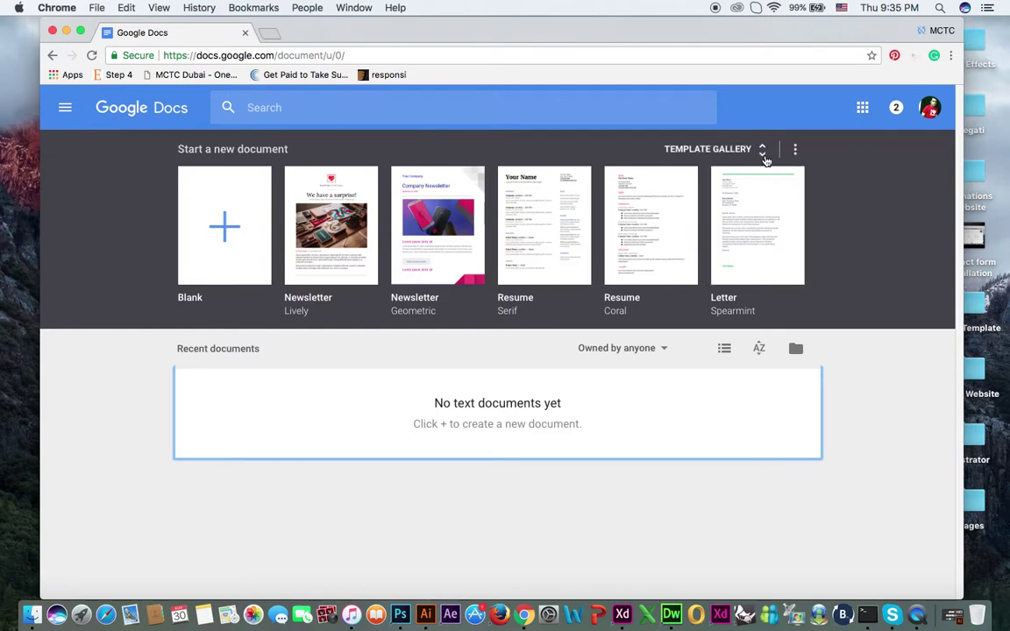
Step: Open the template gallery and scroll down to the Work section's Brochure templates
click(764, 158)
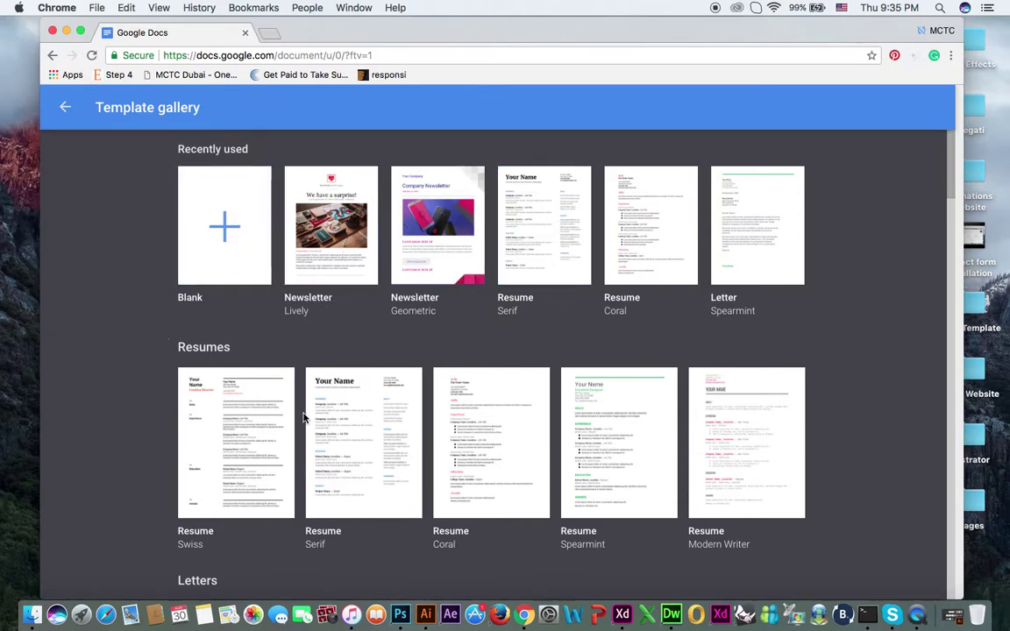
scroll(268, 424, down, 3)
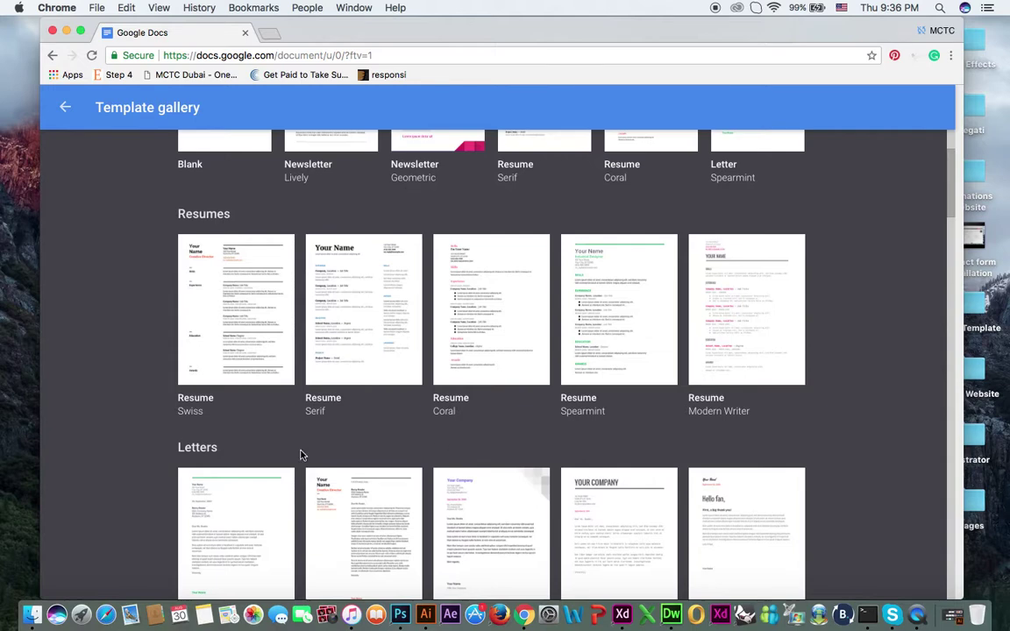
scroll(299, 454, down, 5)
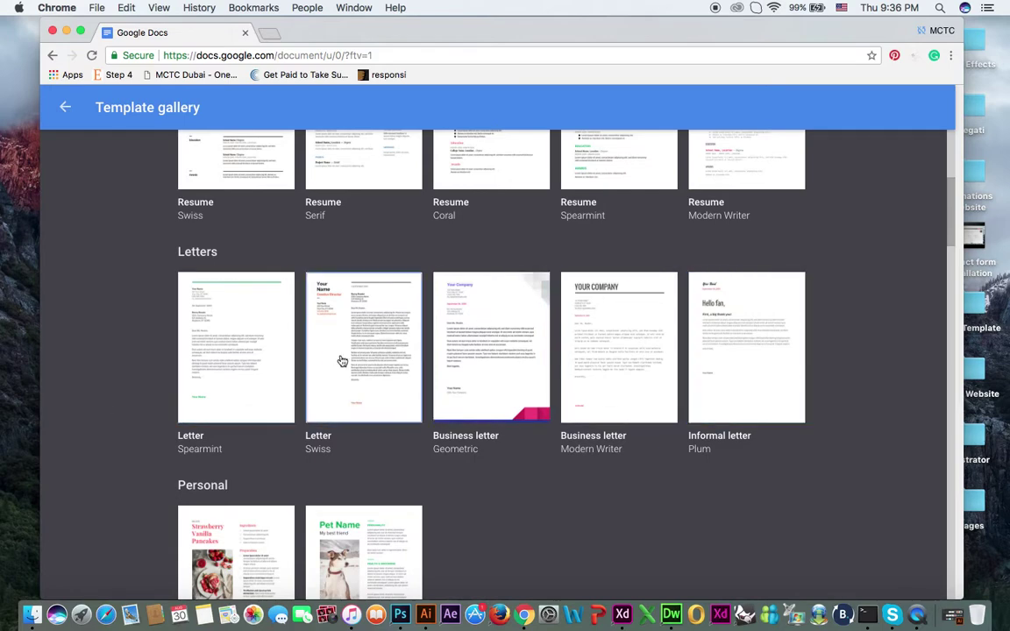
scroll(275, 392, down, 2)
scroll(263, 456, down, 6)
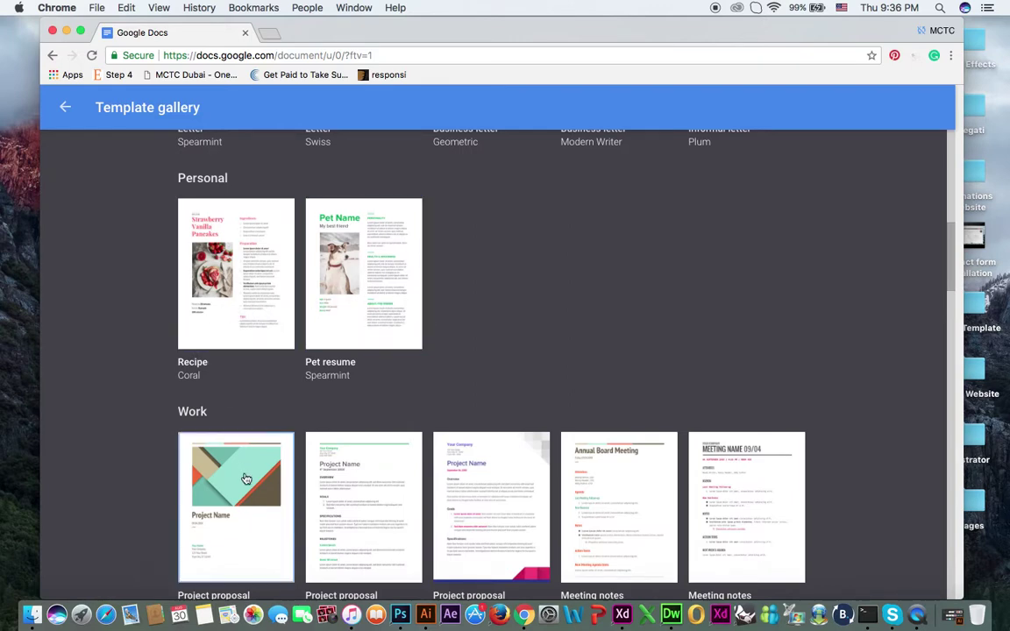
scroll(246, 480, down, 3)
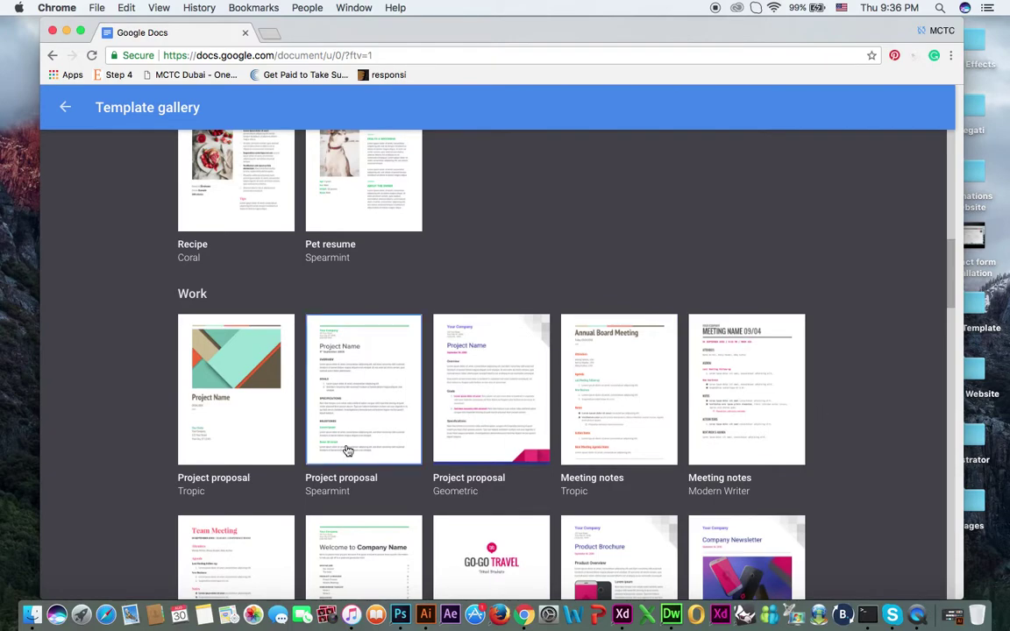
scroll(347, 451, down, 3)
scroll(347, 451, down, 20)
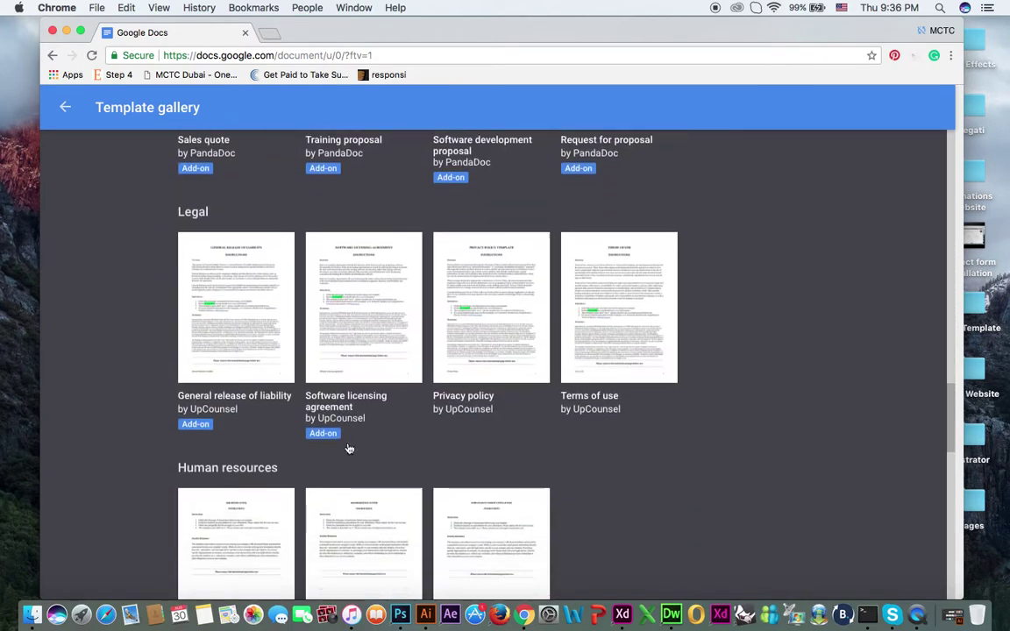
scroll(351, 438, down, 5)
scroll(351, 437, up, 20)
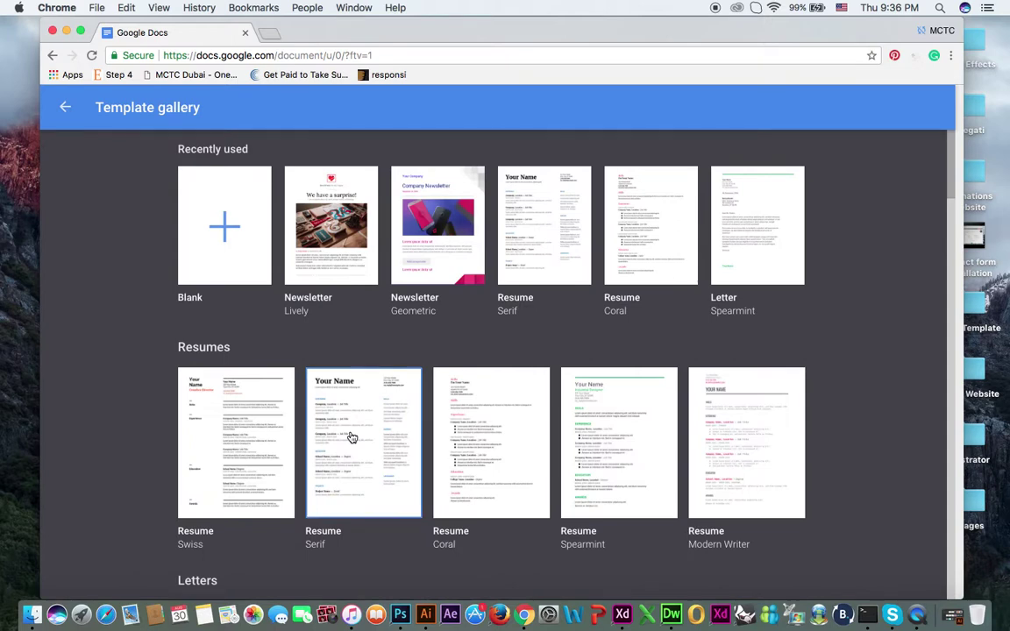
scroll(351, 436, down, 4)
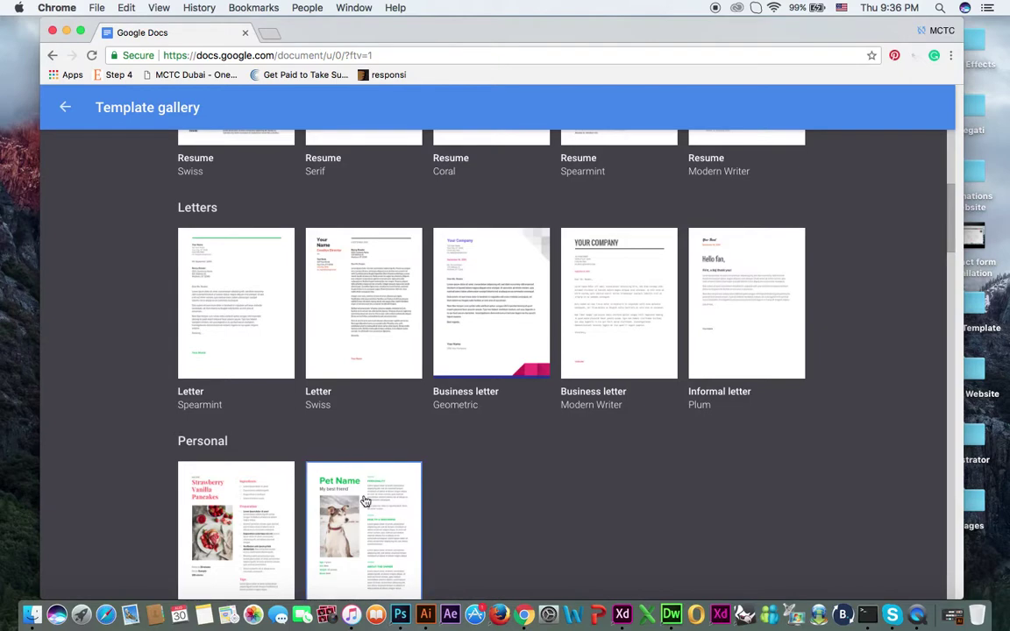
scroll(365, 501, down, 5)
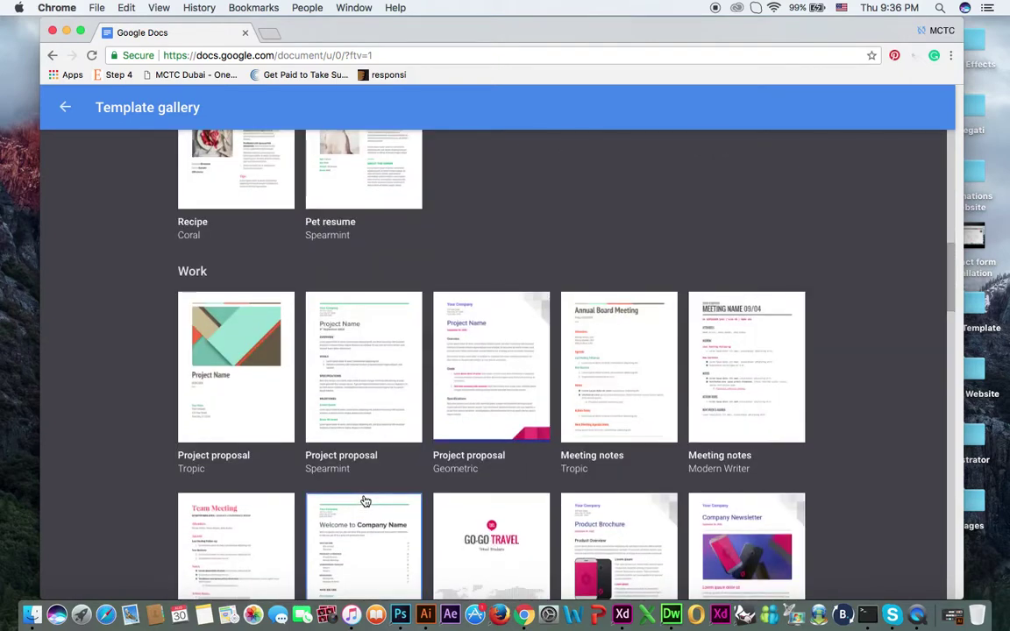
scroll(365, 500, down, 5)
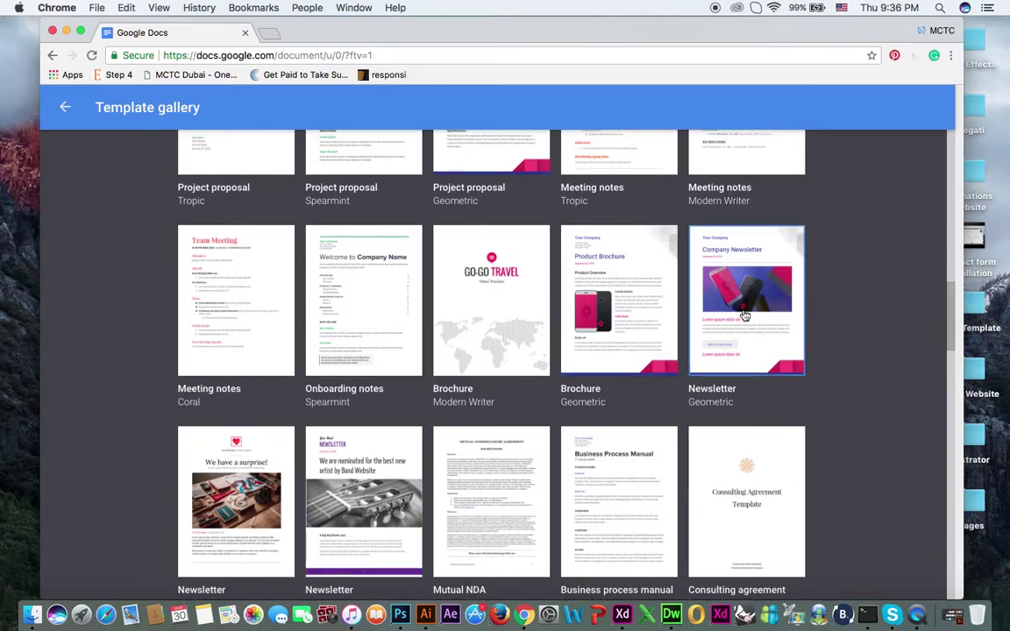
scroll(215, 539, down, 2)
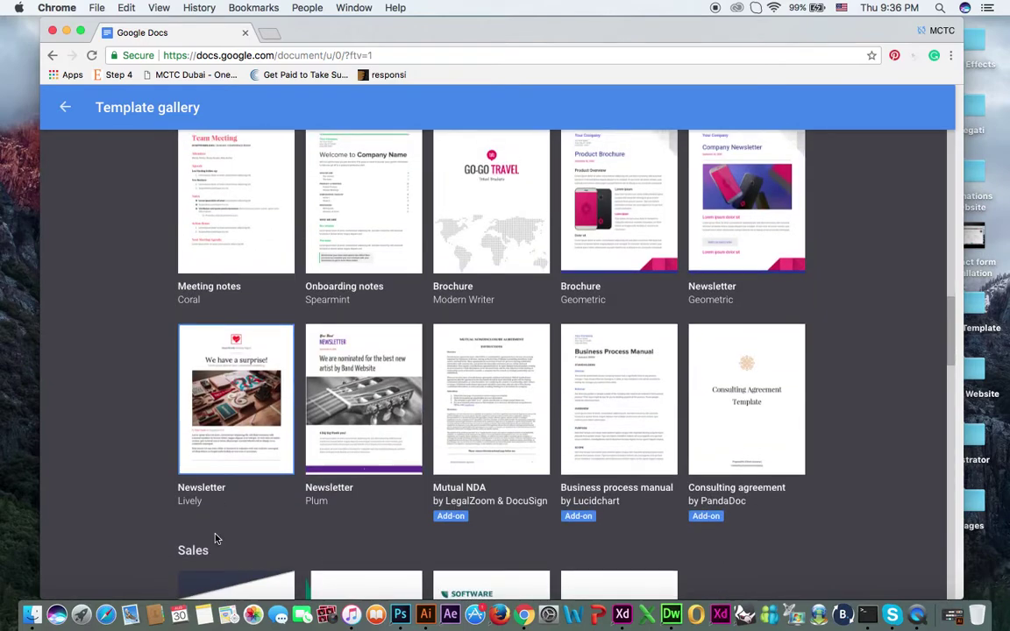
scroll(352, 417, up, 5)
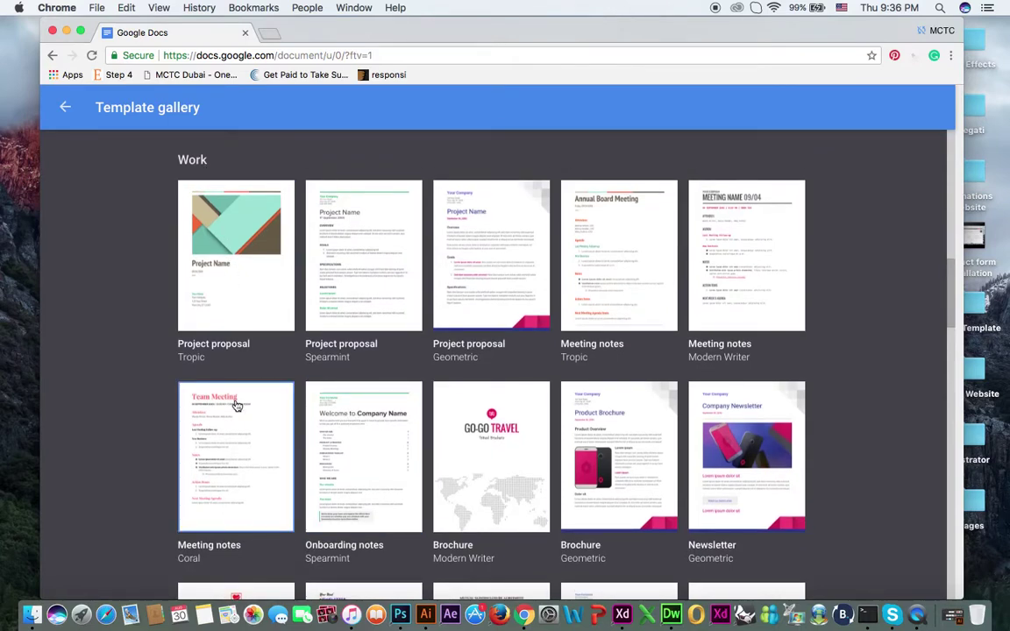
scroll(237, 406, down, 5)
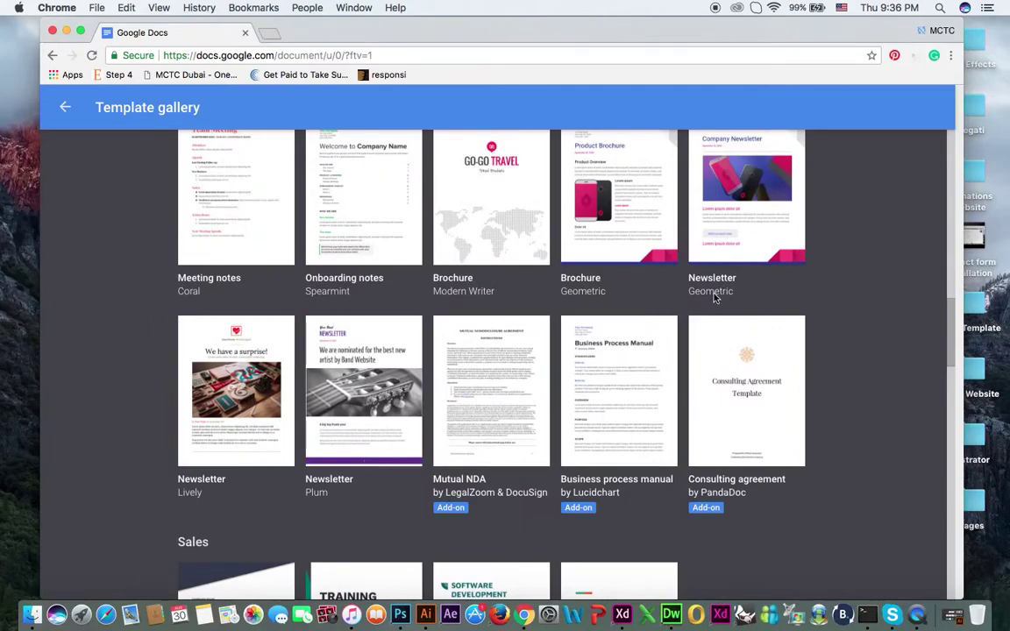
scroll(714, 243, up, 1)
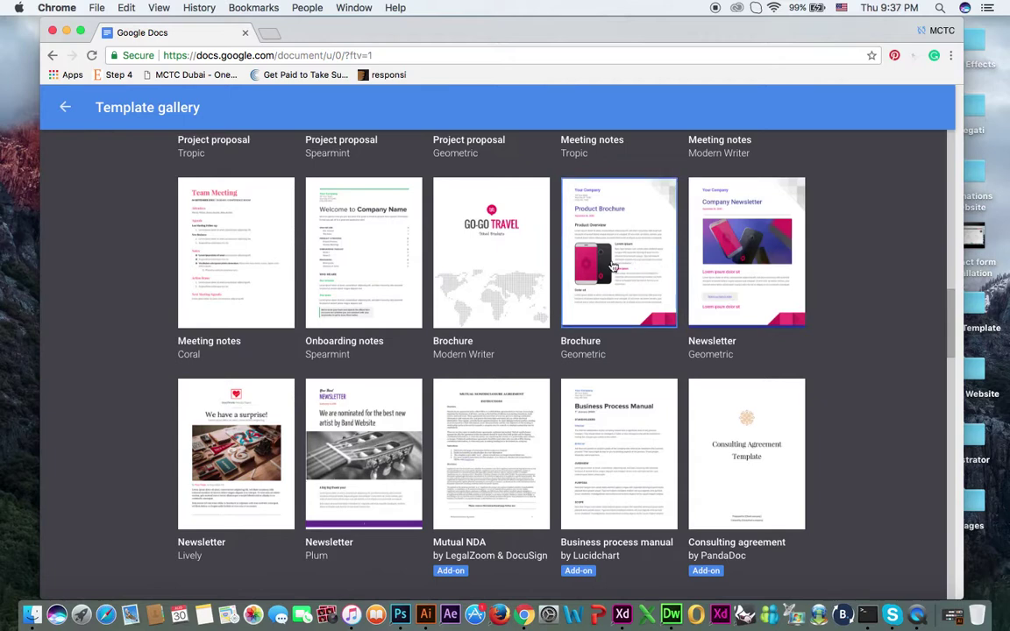
Step: Create a document from the Brochure Geometric template and scroll through its pages
click(613, 266)
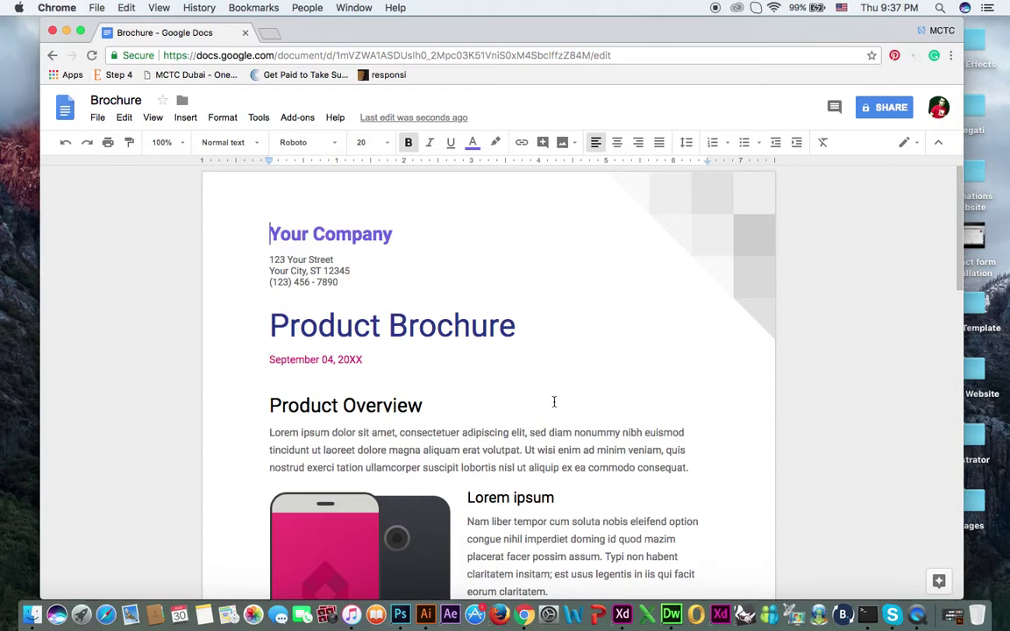
scroll(554, 402, down, 15)
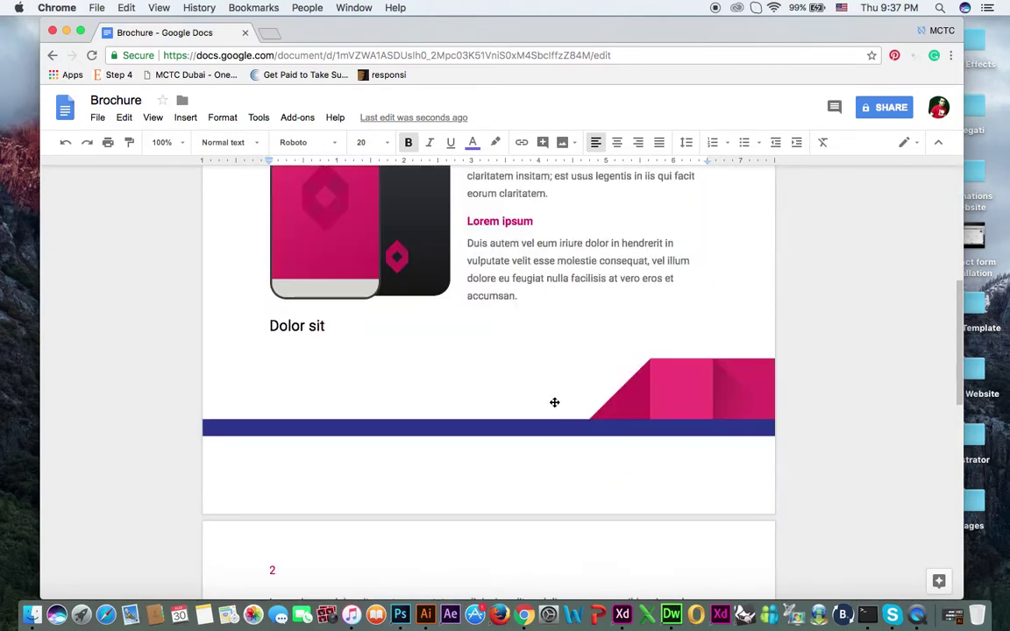
scroll(558, 369, down, 2)
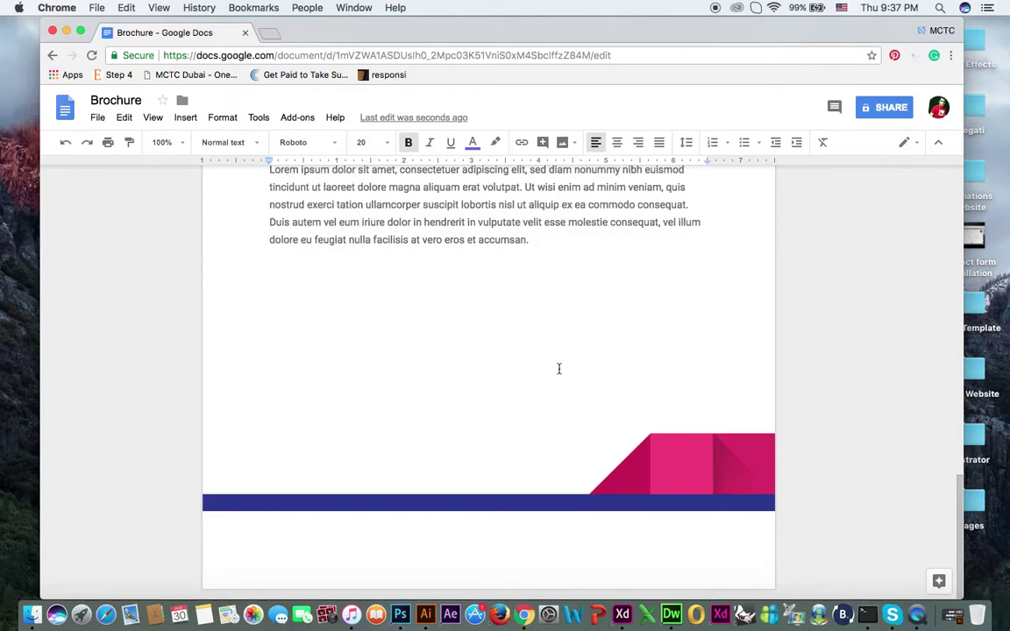
scroll(559, 368, up, 17)
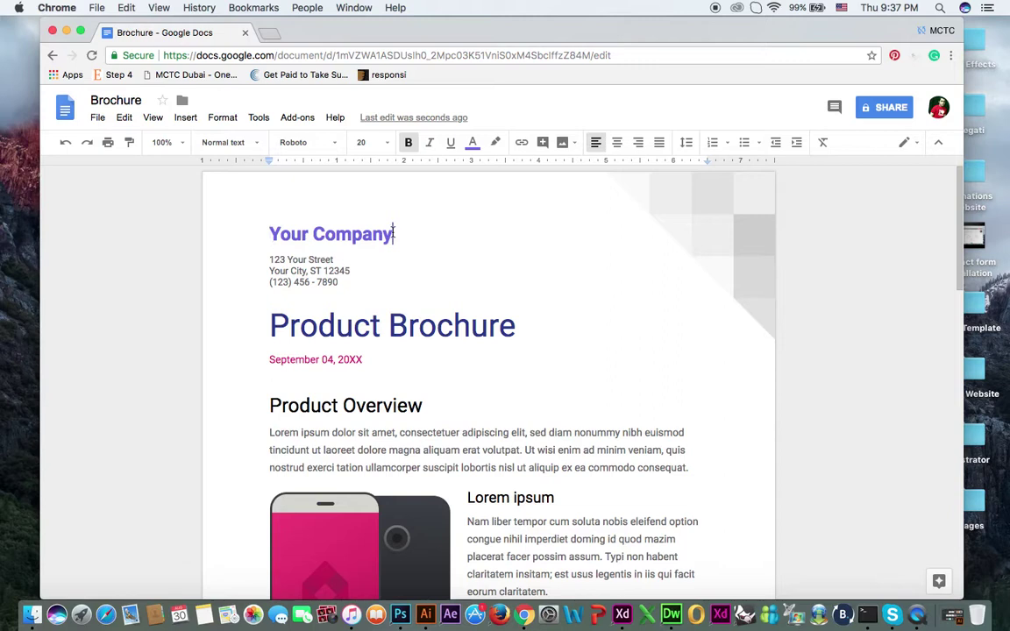
Step: Replace the Your Company heading with the author's name in title case
drag(394, 234, 271, 229)
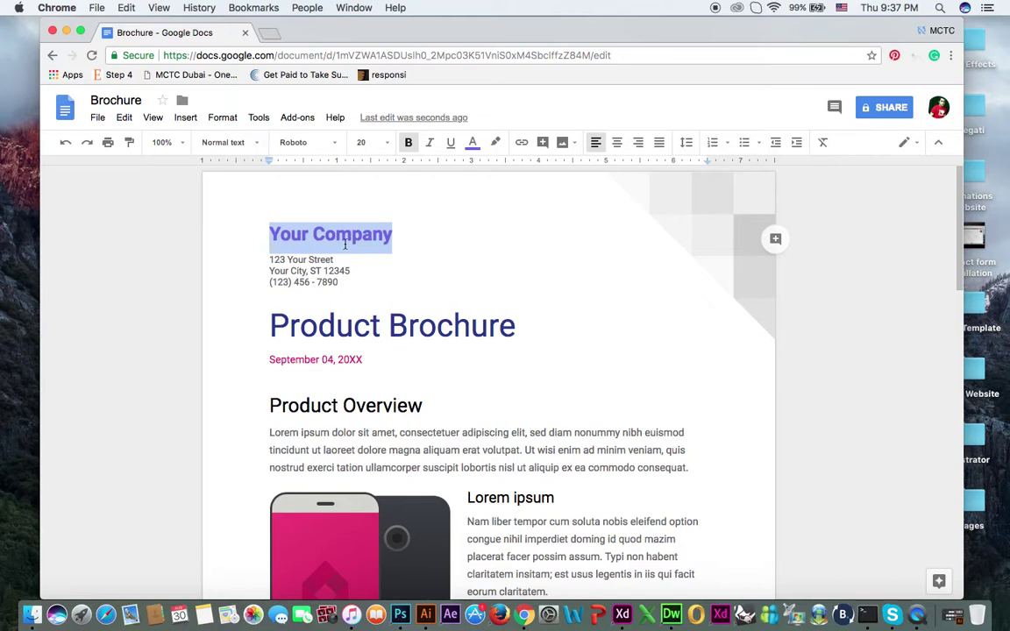
text(UMAIR BUTT)
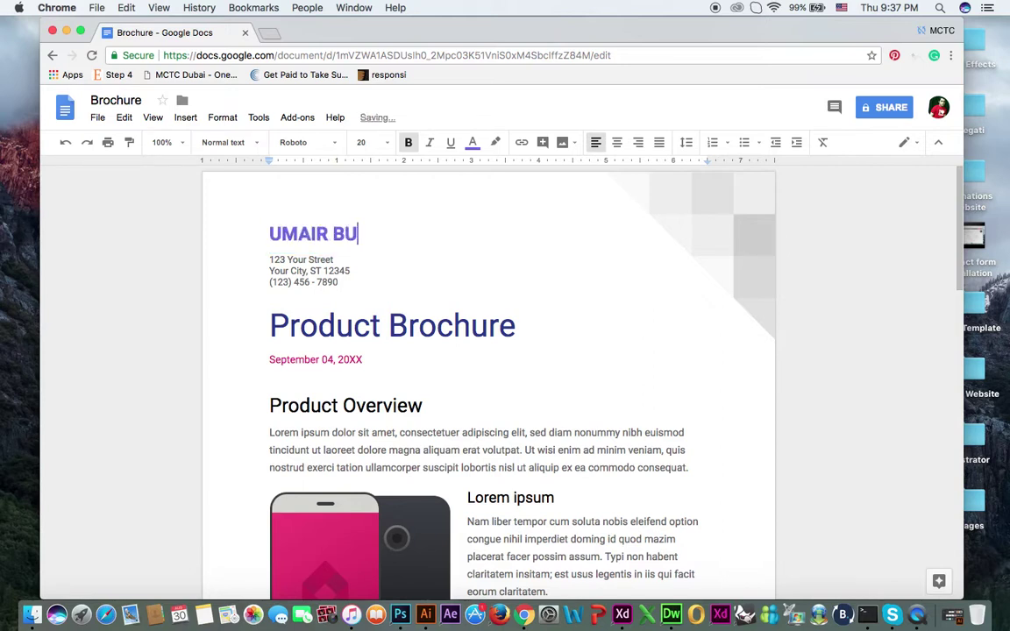
key(BackSpace)
key(BackSpace)
key(BackSpace)
key(BackSpace)
key(BackSpace)
key(BackSpace)
key(BackSpace)
key(BackSpace)
key(BackSpace)
text(mair Butt)
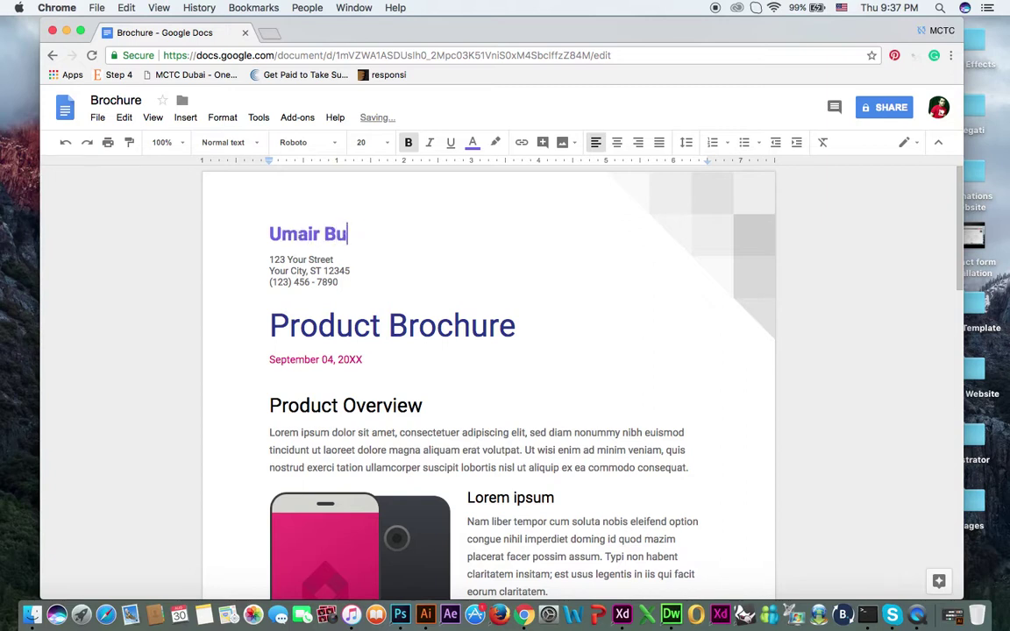
Step: Colour the name heading light blue, after trying red and yellow
key(shift+Left)
key(shift+Left)
key(shift+Left)
key(shift+Left)
key(shift+Left)
key(shift+Left)
key(shift+Left)
key(shift+Left)
key(shift+Left)
key(shift+Left)
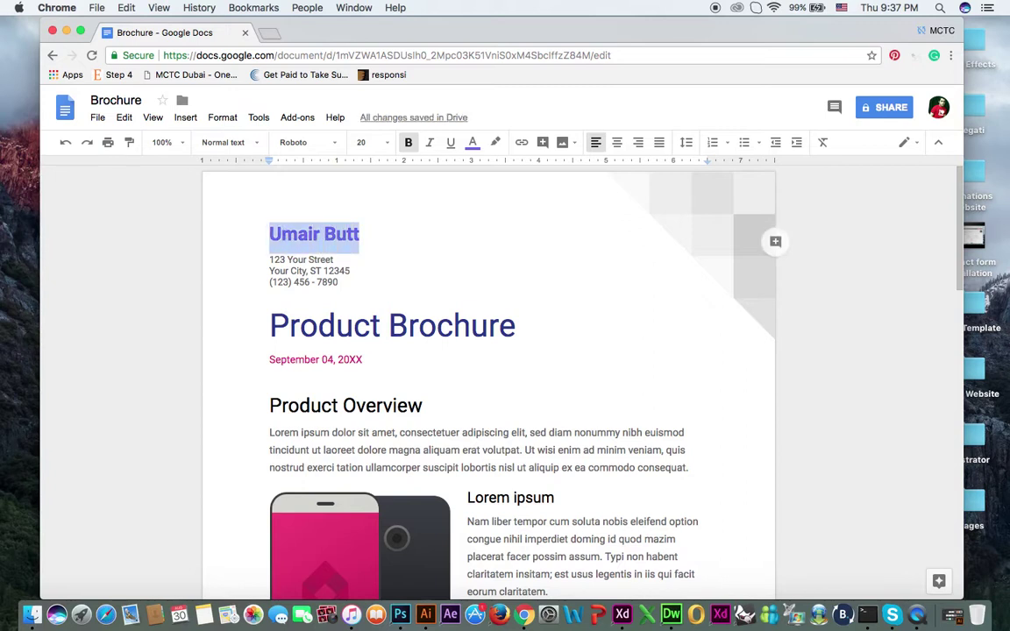
click(472, 142)
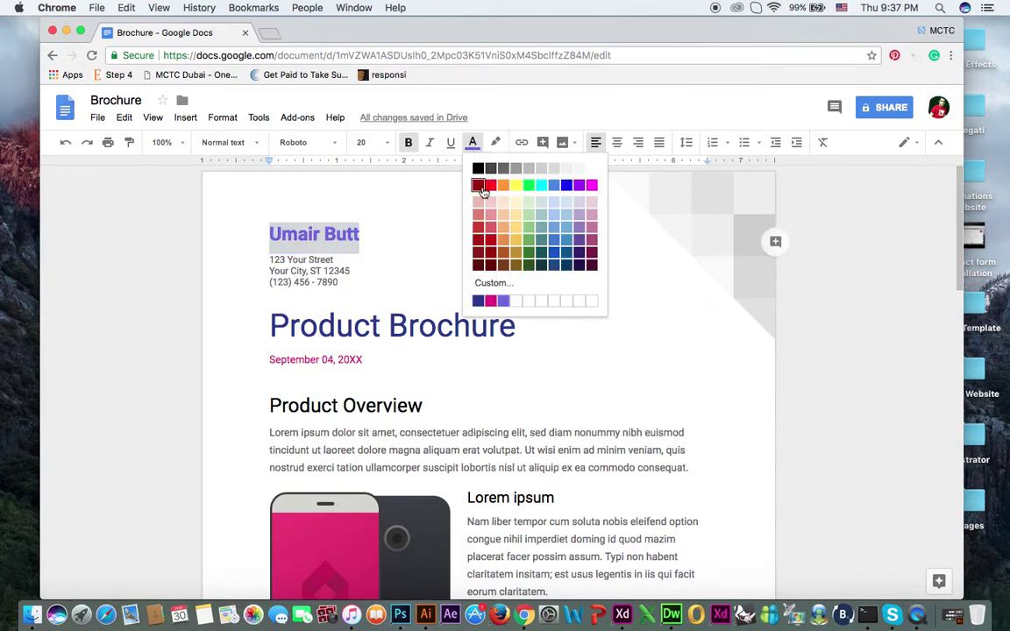
click(491, 187)
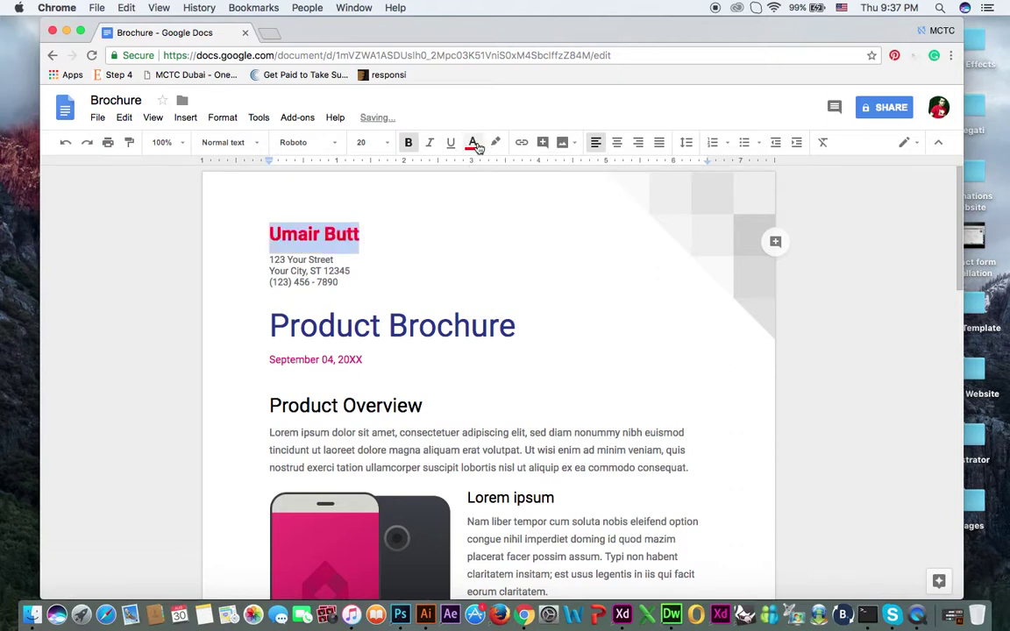
click(475, 146)
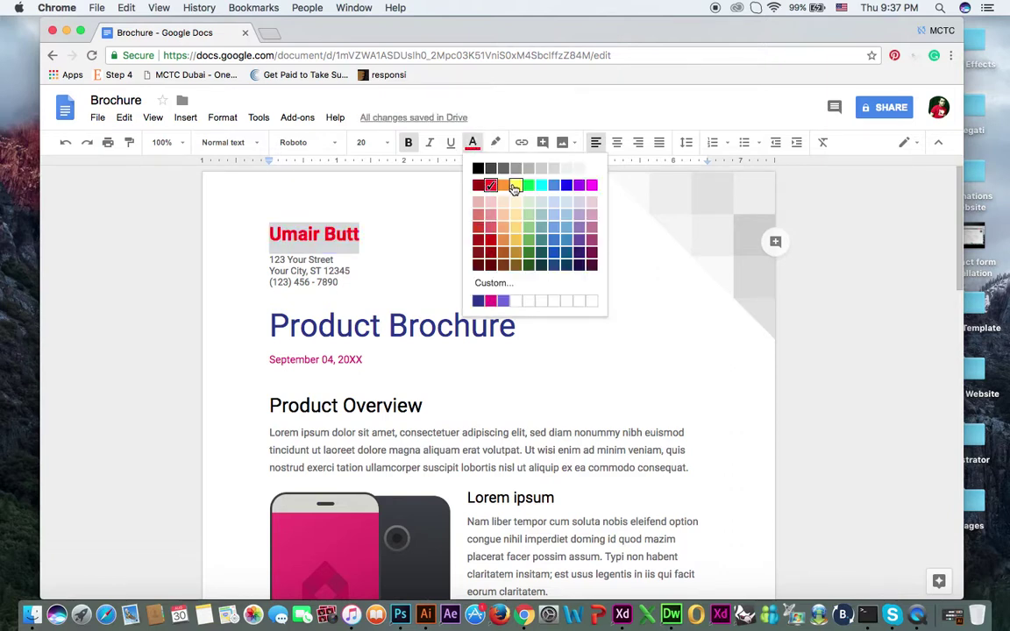
click(515, 187)
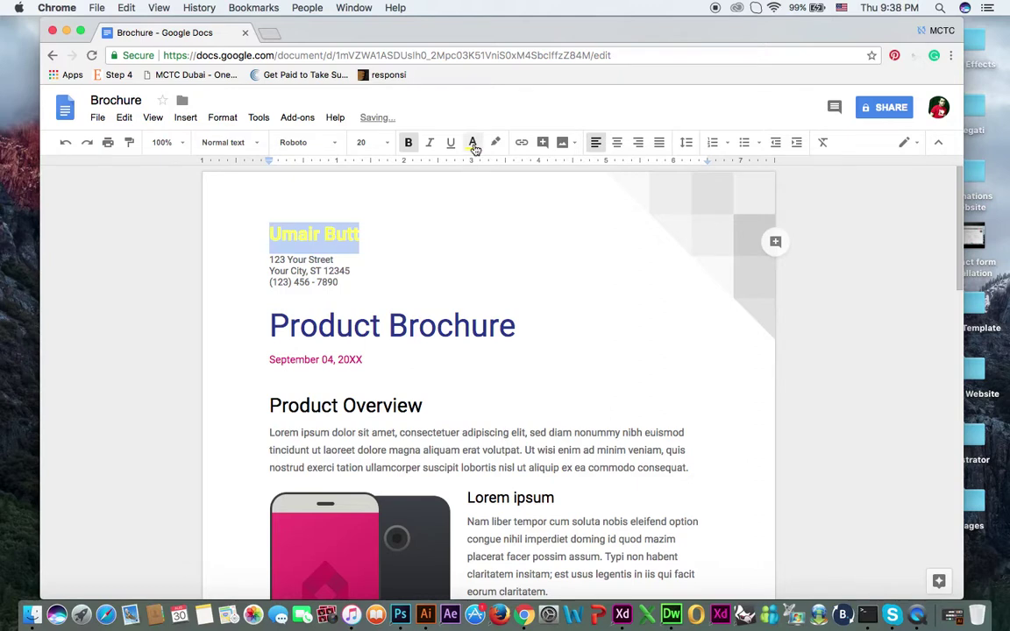
click(472, 143)
click(554, 201)
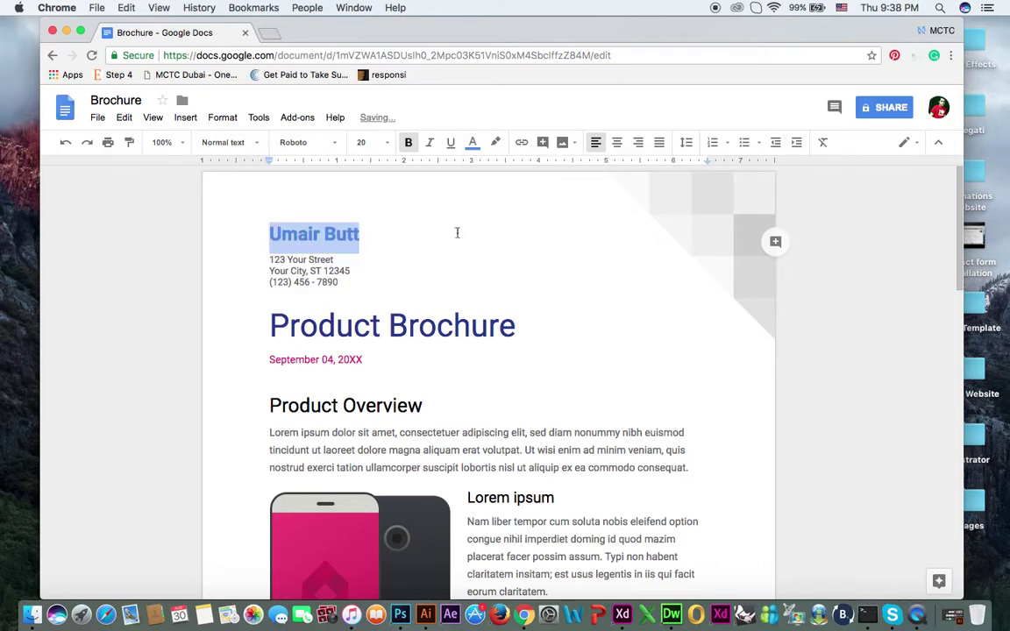
click(271, 269)
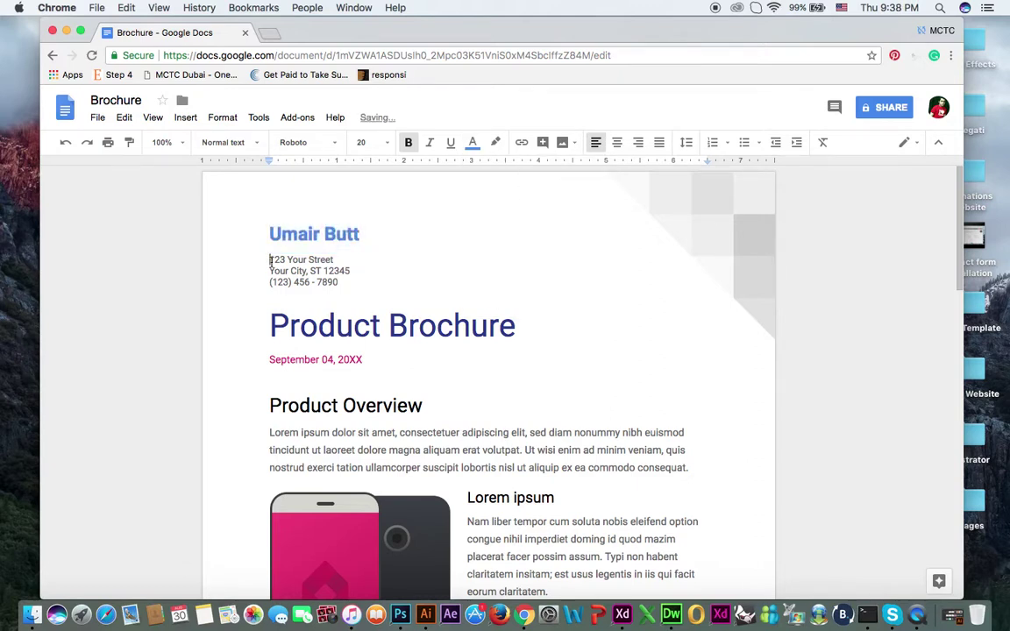
Step: Replace the placeholder street and city lines with the author's own street and city
drag(271, 261, 355, 267)
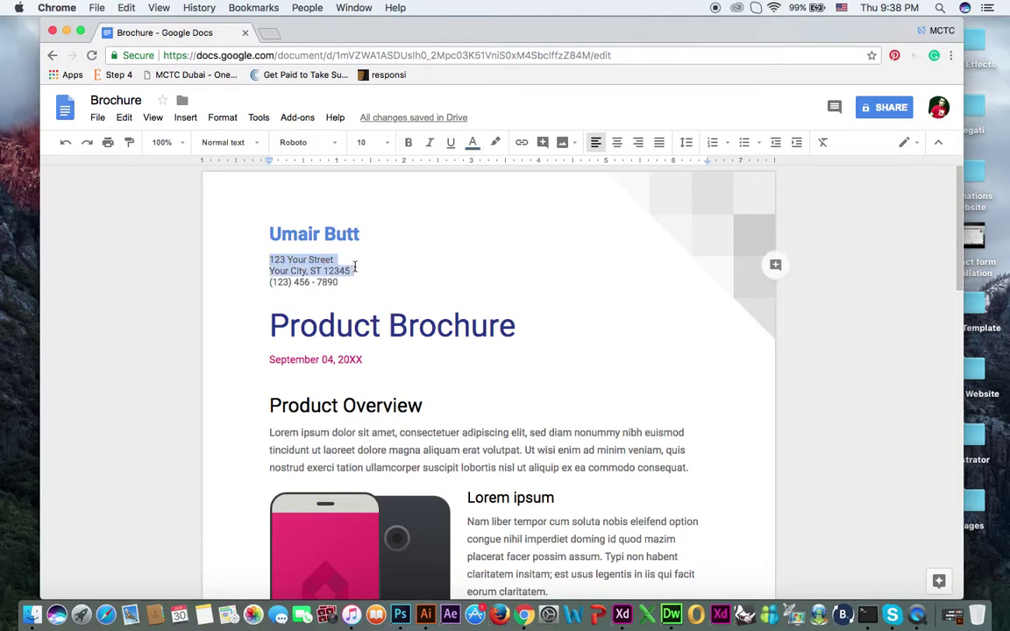
text(Palm Deir)
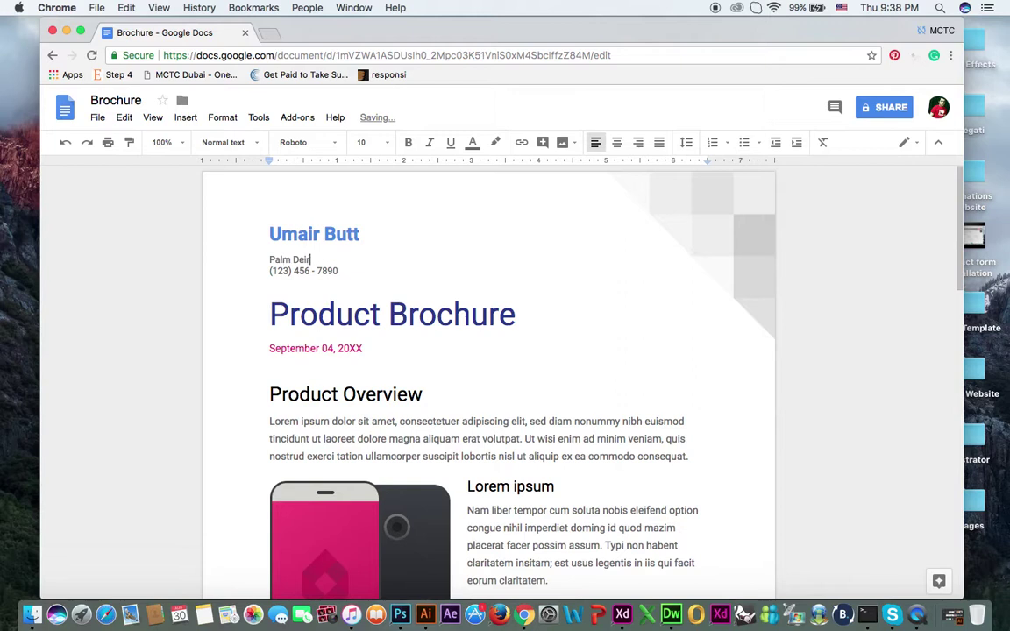
text(a)
key(Return)
text(Dubai, U.A.E)
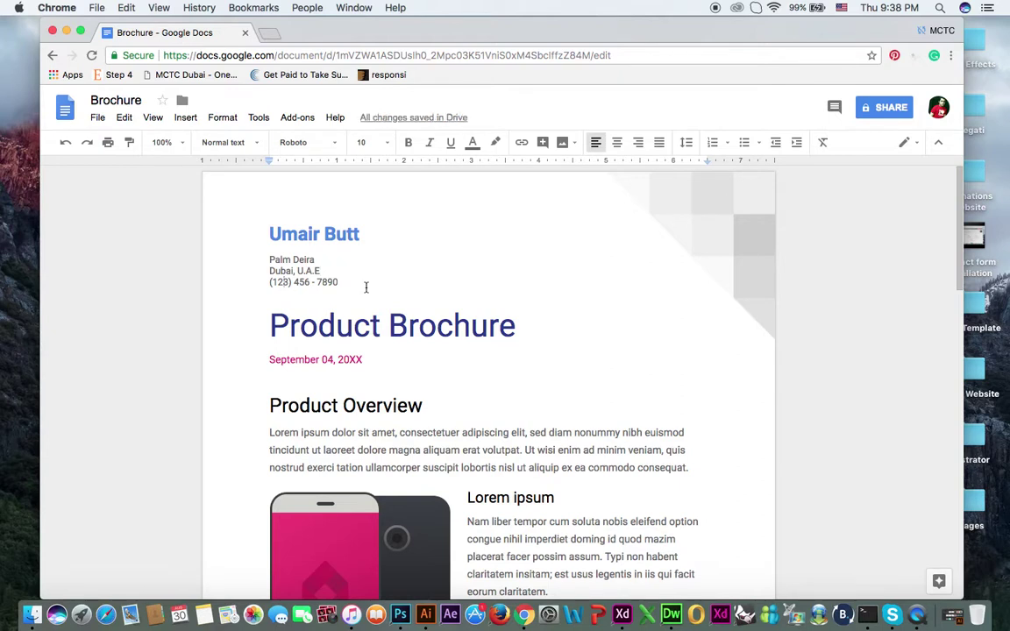
Step: Replace each part of the placeholder phone number with the author's own number
key(shift+Left)
key(shift+Left)
key(shift+Left)
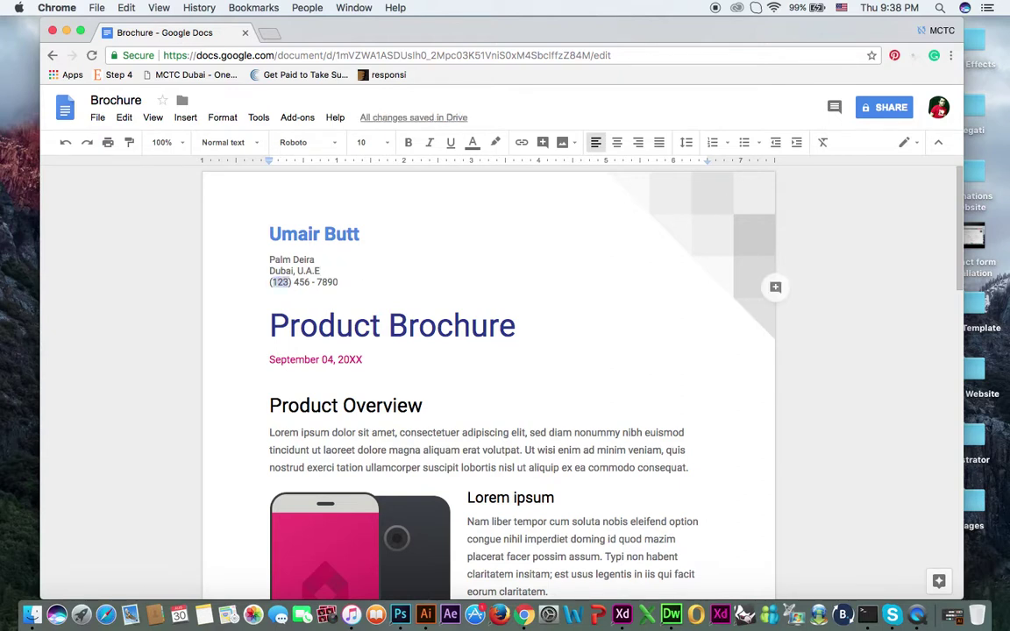
key(shift+Right)
key(shift+Right)
key(shift+Right)
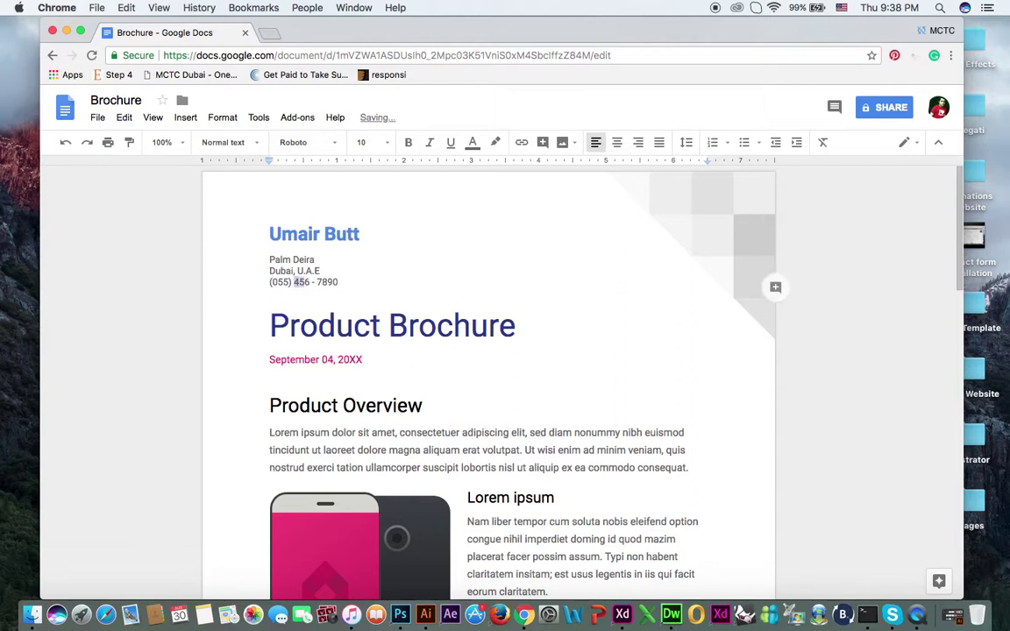
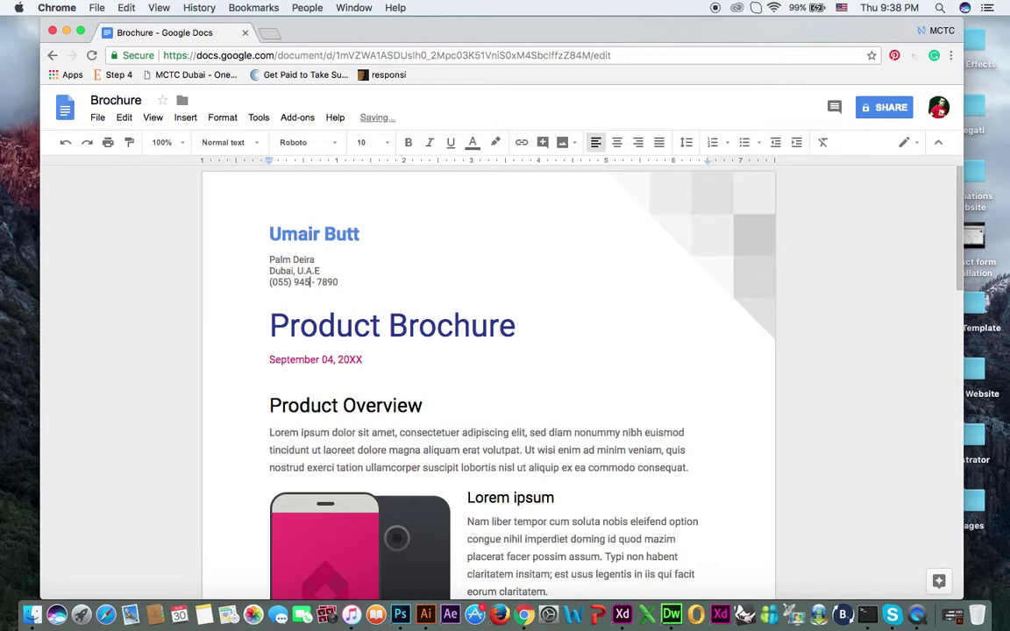
key(shift+Right)
key(shift+Right)
key(shift+Right)
key(shift+Right)
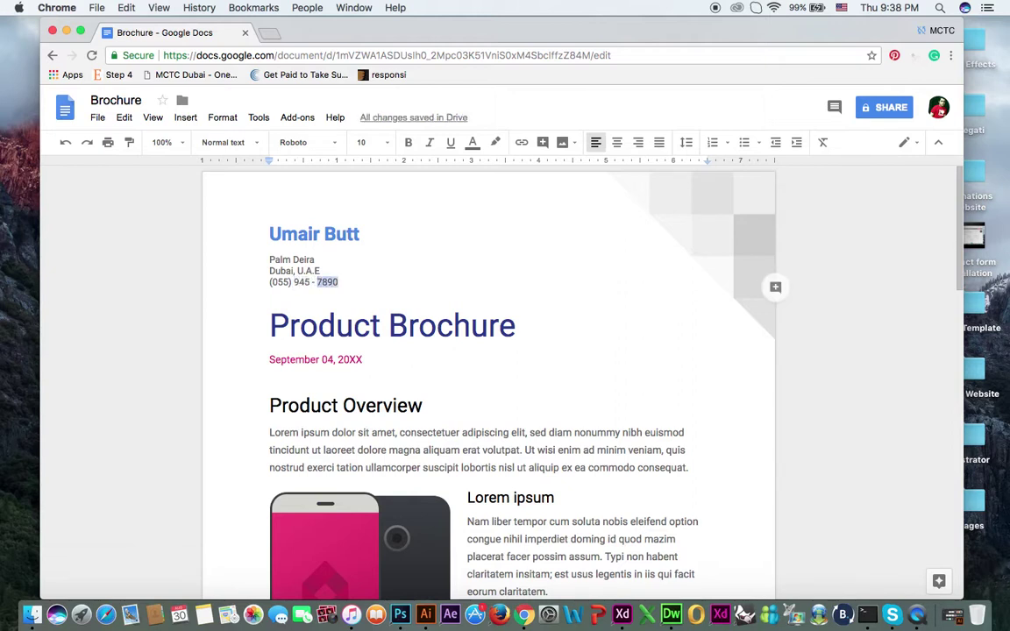
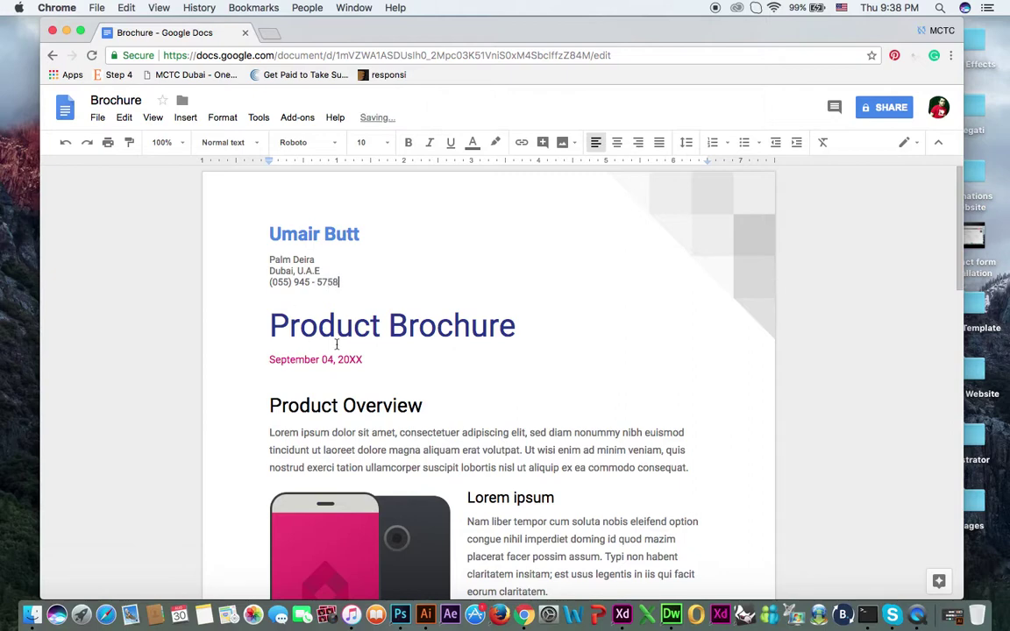
scroll(351, 375, down, 2)
scroll(351, 375, up, 2)
scroll(351, 376, down, 2)
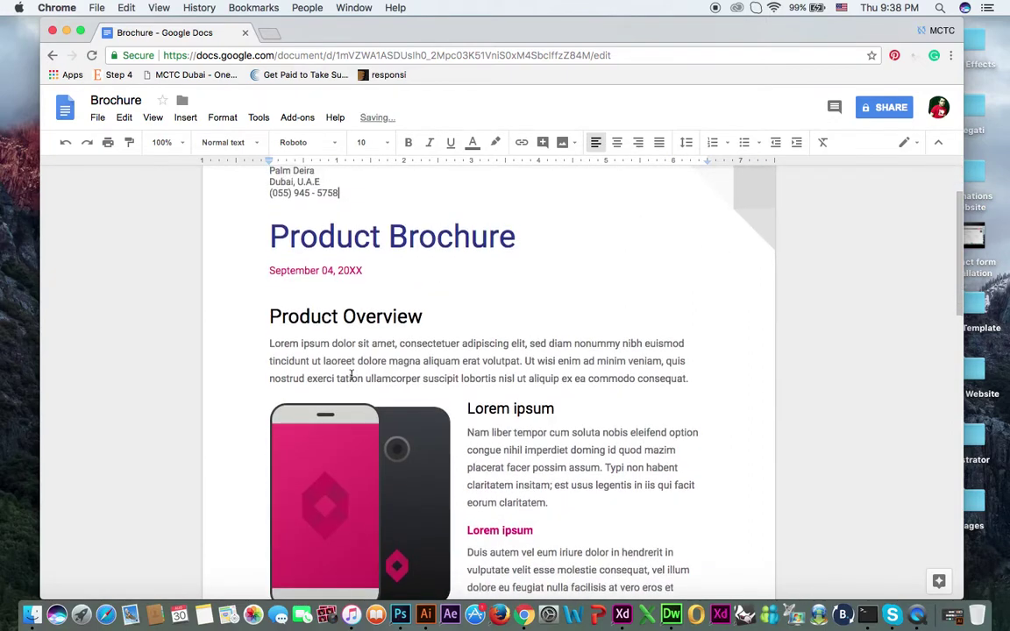
scroll(351, 375, down, 1)
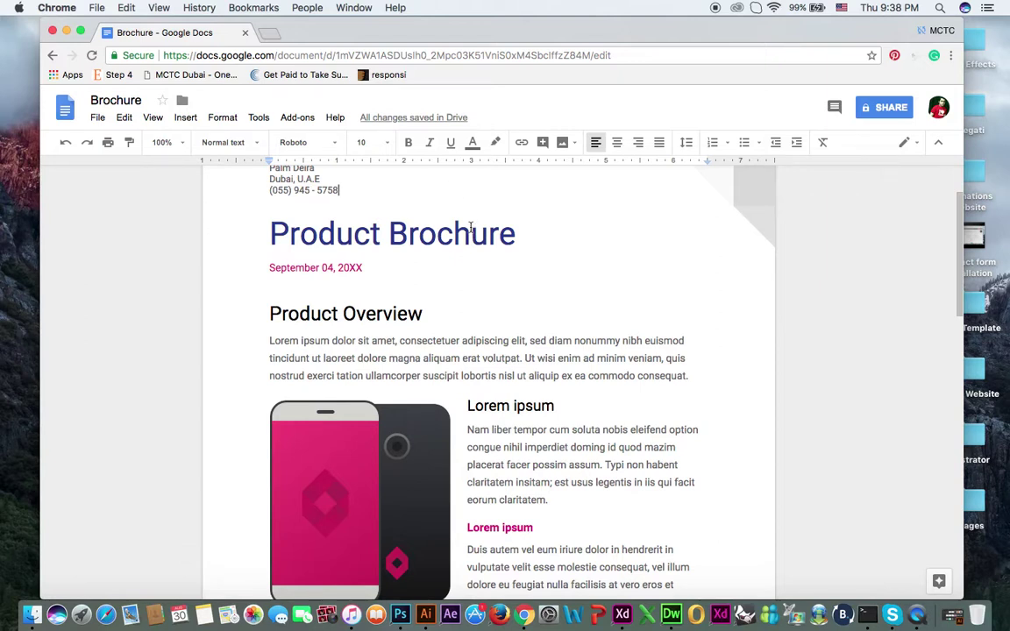
scroll(471, 228, down, 5)
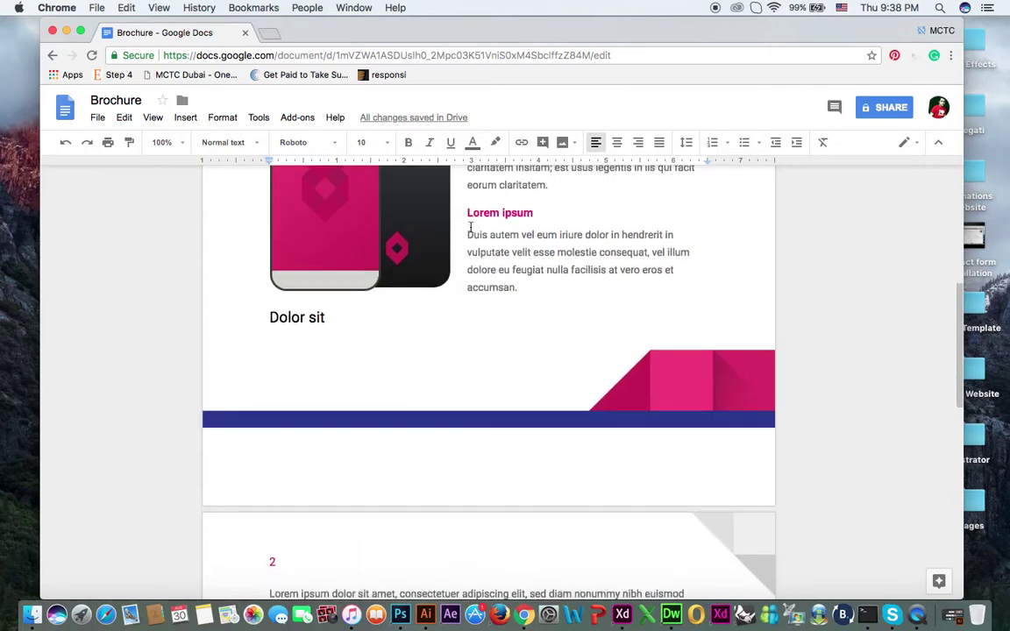
scroll(471, 228, up, 4)
Step: Set the phone image beside Product Overview to wrap text
click(338, 412)
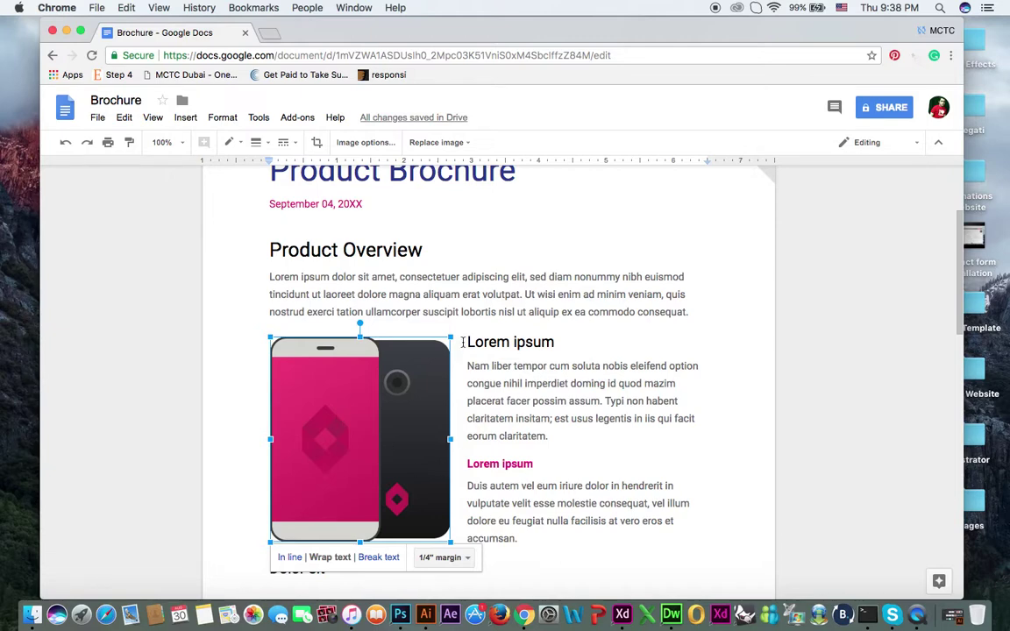
click(292, 562)
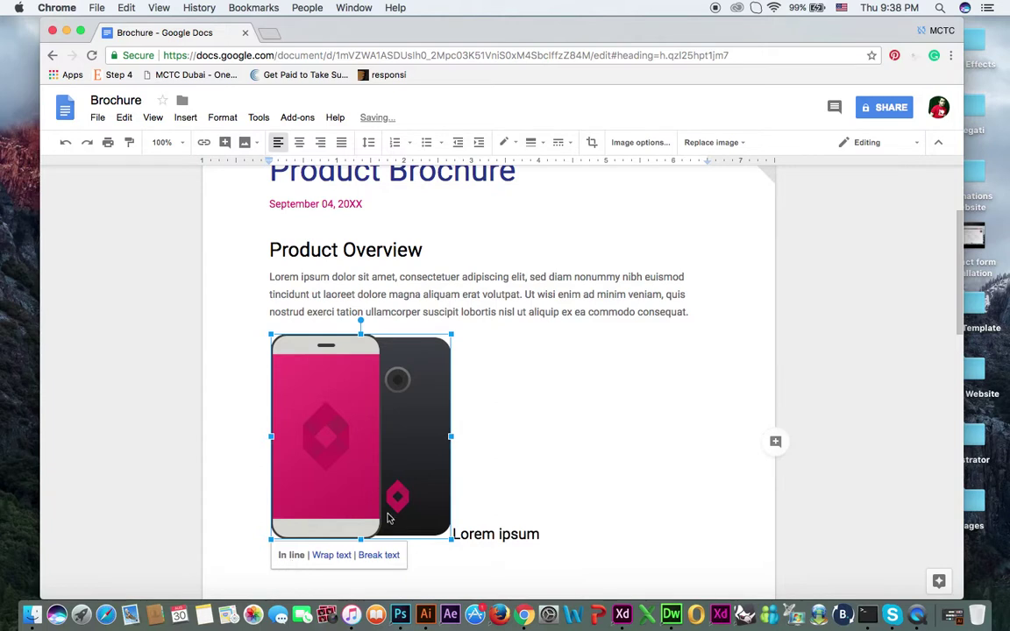
click(332, 556)
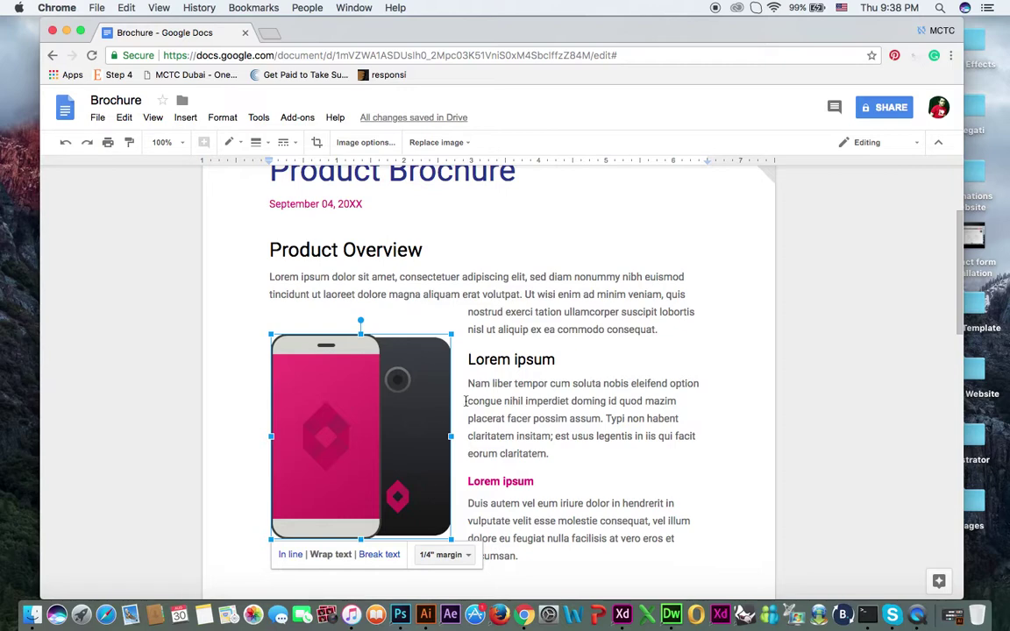
Step: Settle on a 3/8" margin around the wrapped image and bring up Replace image options
click(455, 558)
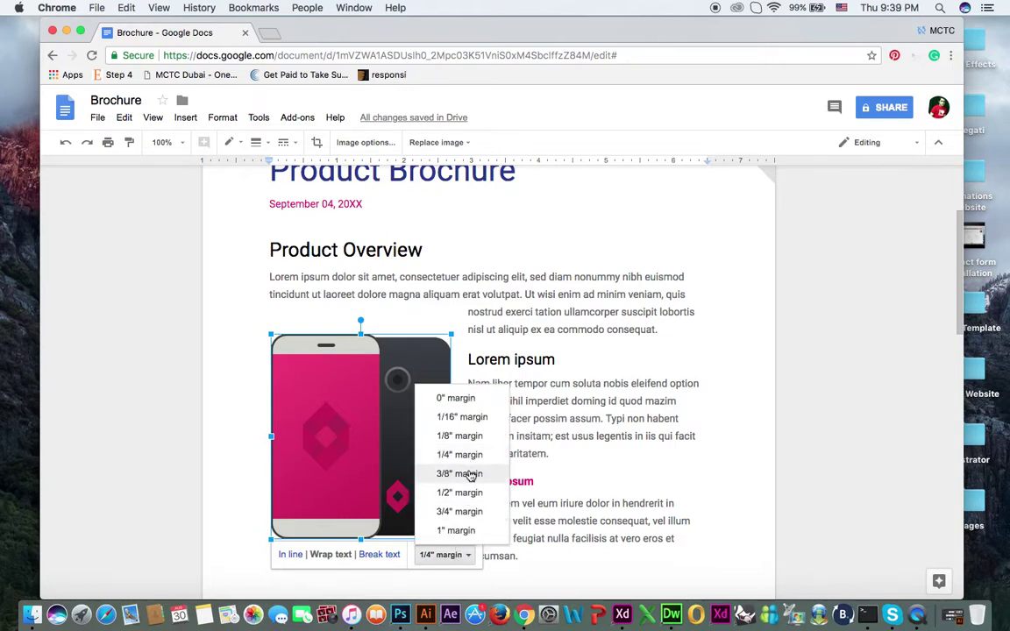
click(469, 473)
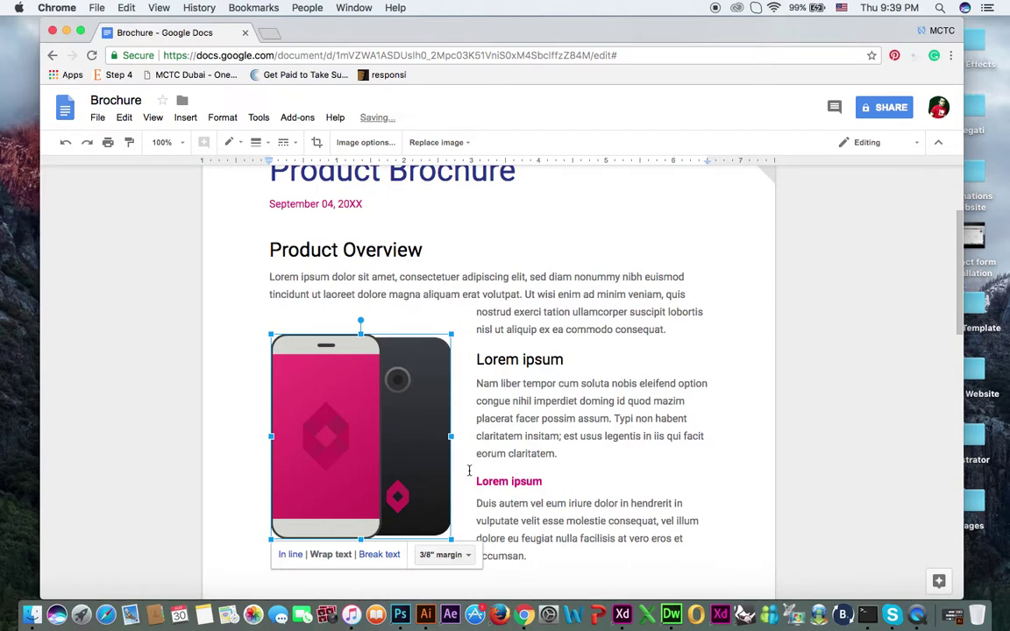
click(456, 555)
click(479, 419)
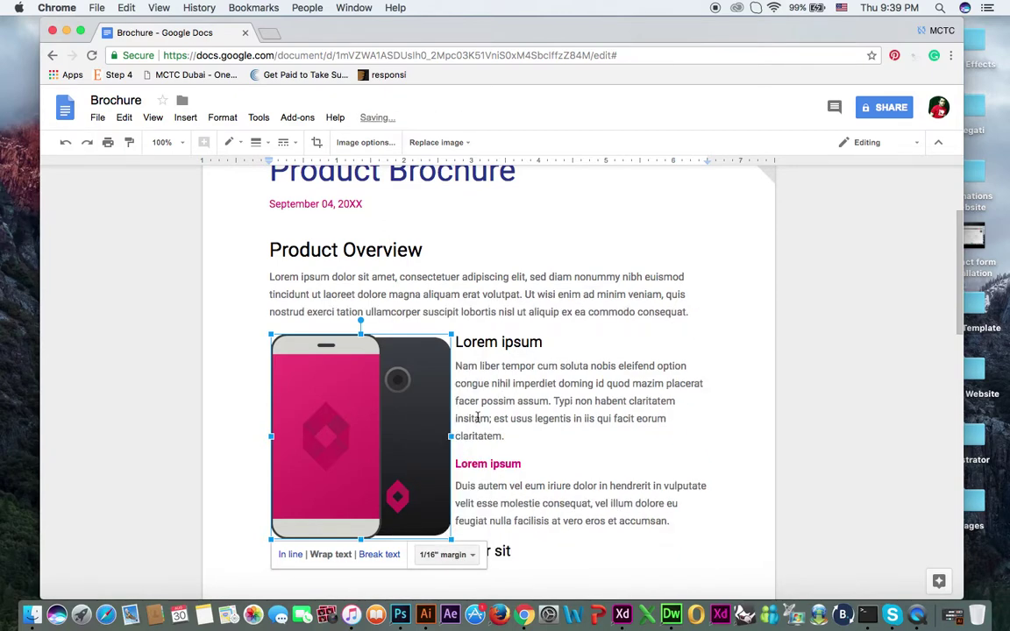
click(456, 558)
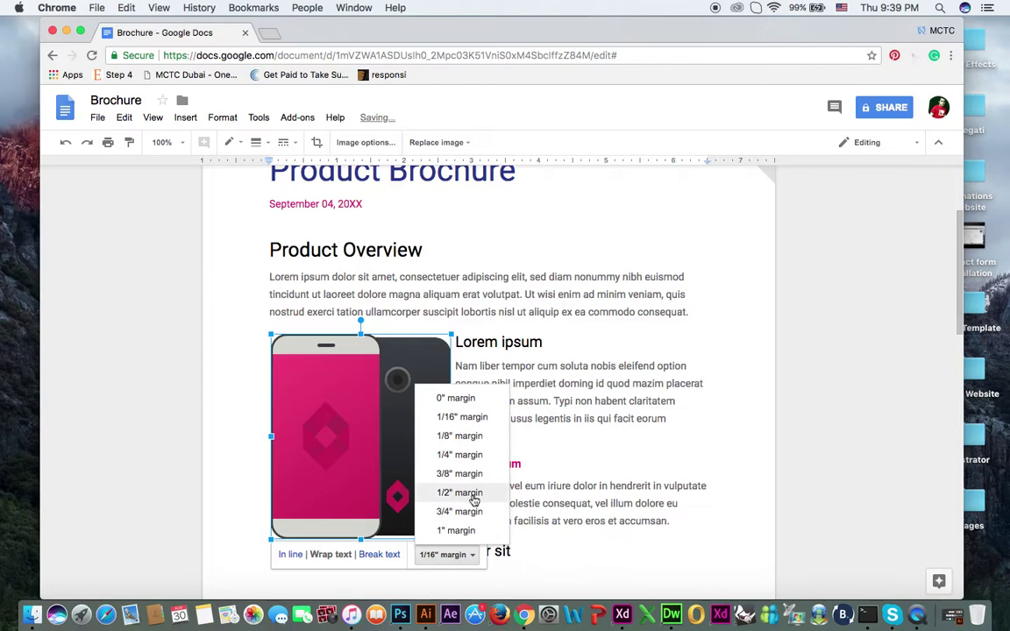
click(479, 420)
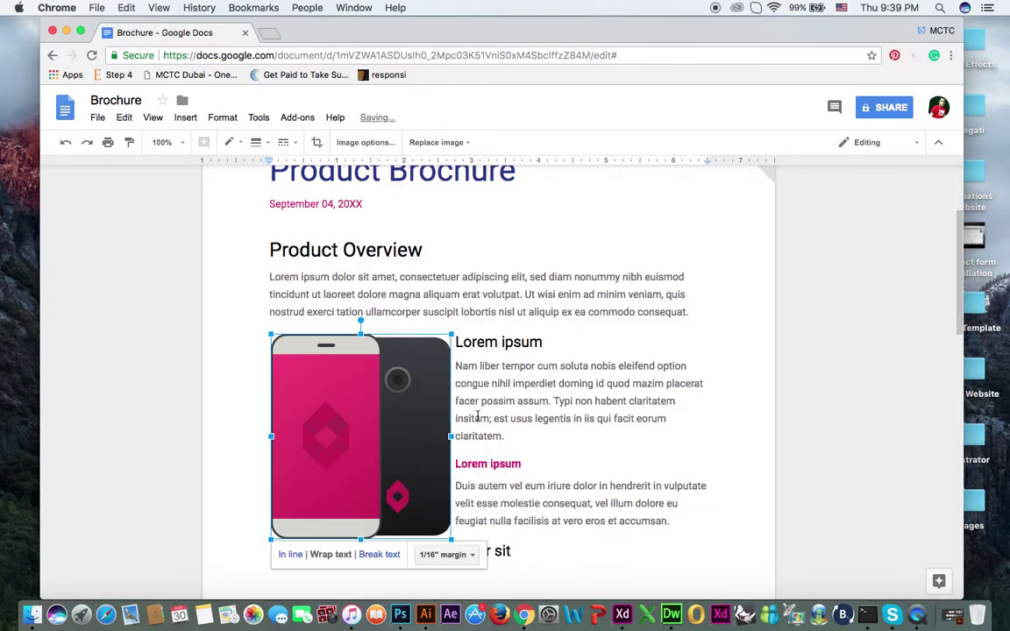
click(457, 558)
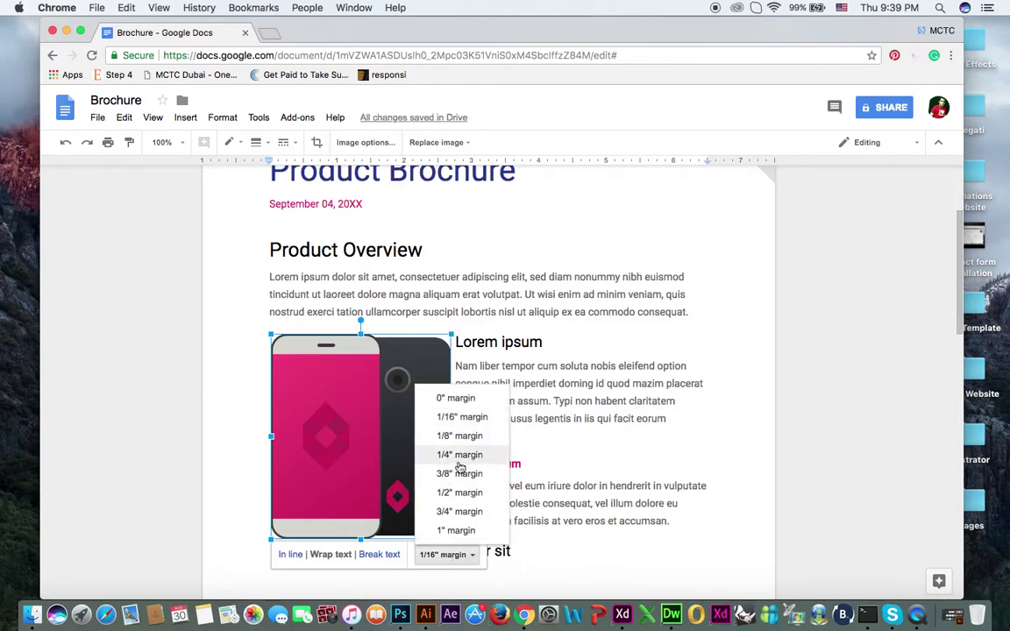
click(459, 475)
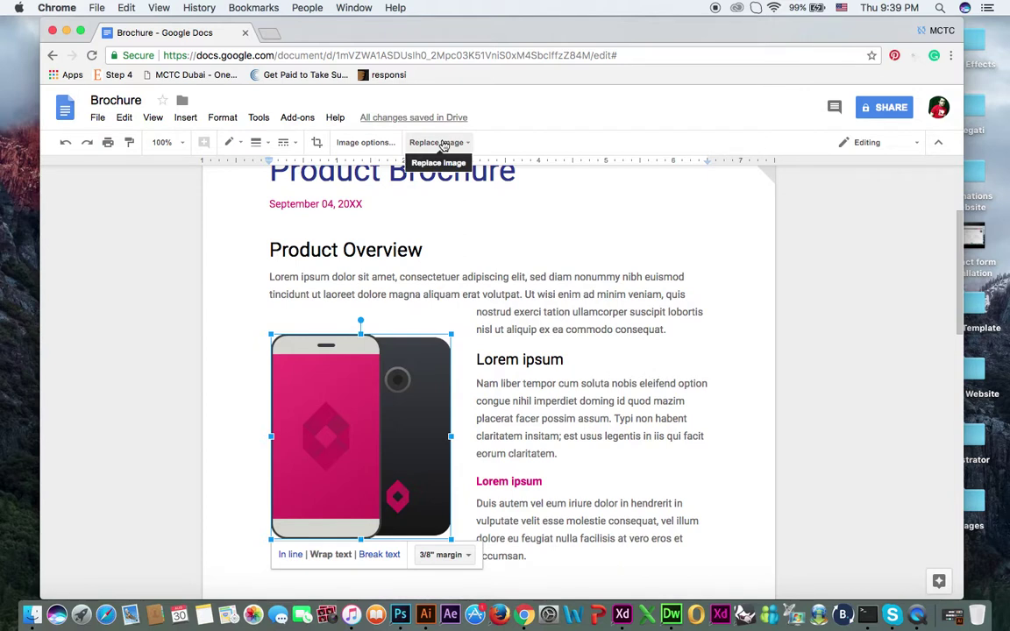
click(443, 147)
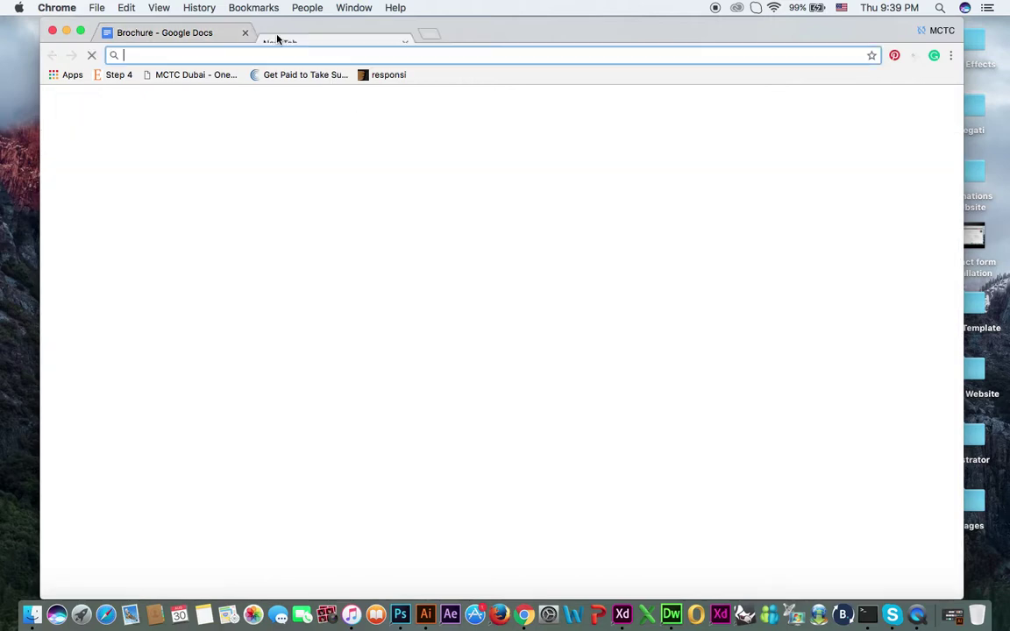
Step: Load pexels.com in a new Chrome tab beside the Brochure document
click(267, 33)
text(pe)
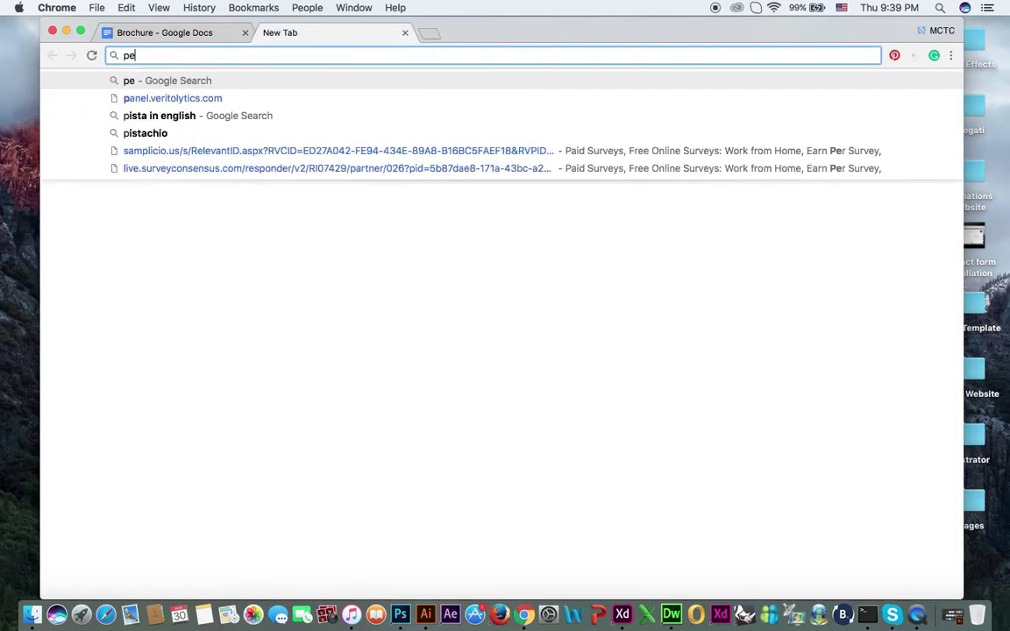
text(xels.)
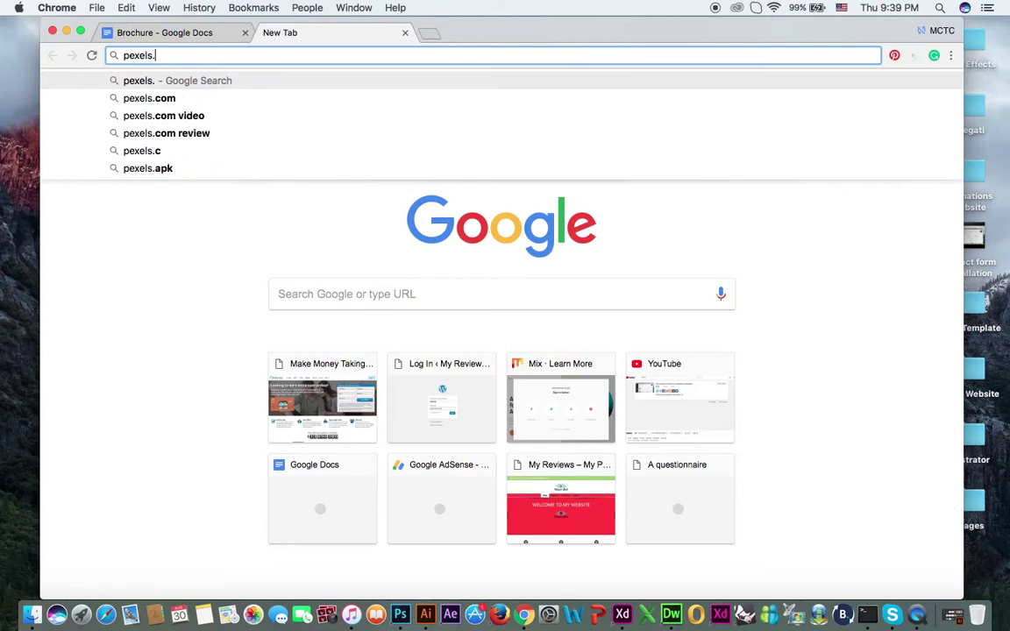
text(com)
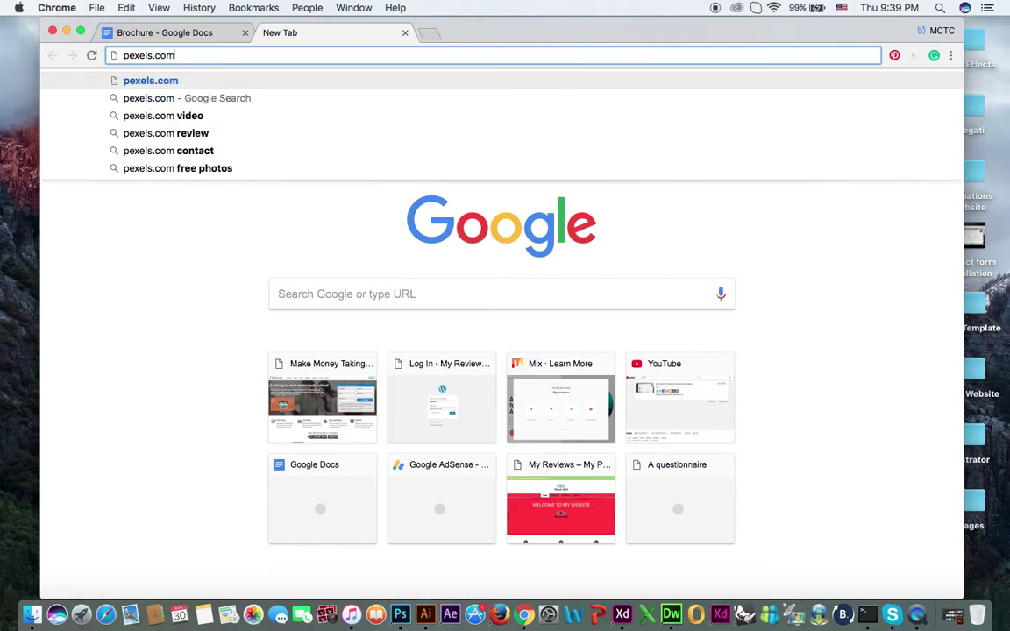
key(Return)
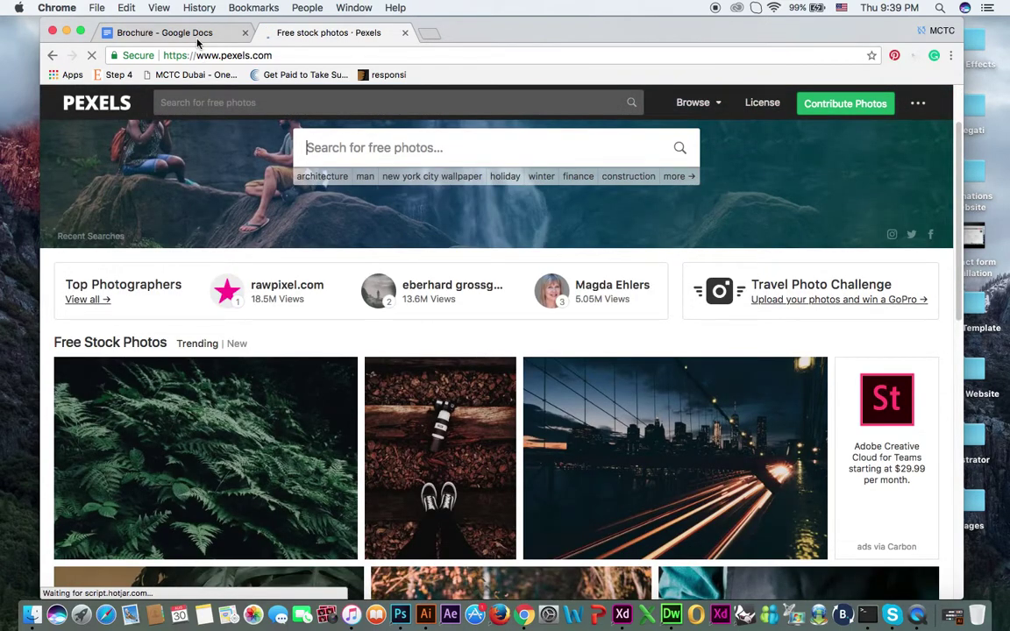
click(197, 38)
Step: Dismiss the replace-image options and search Pexels for 'backgrounds'
key(Escape)
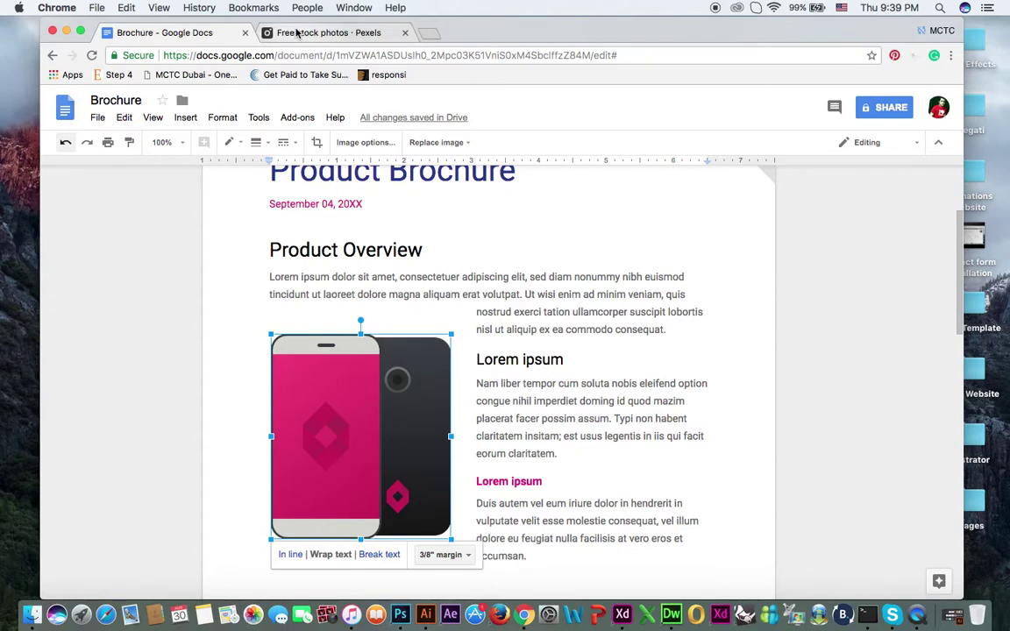
click(297, 34)
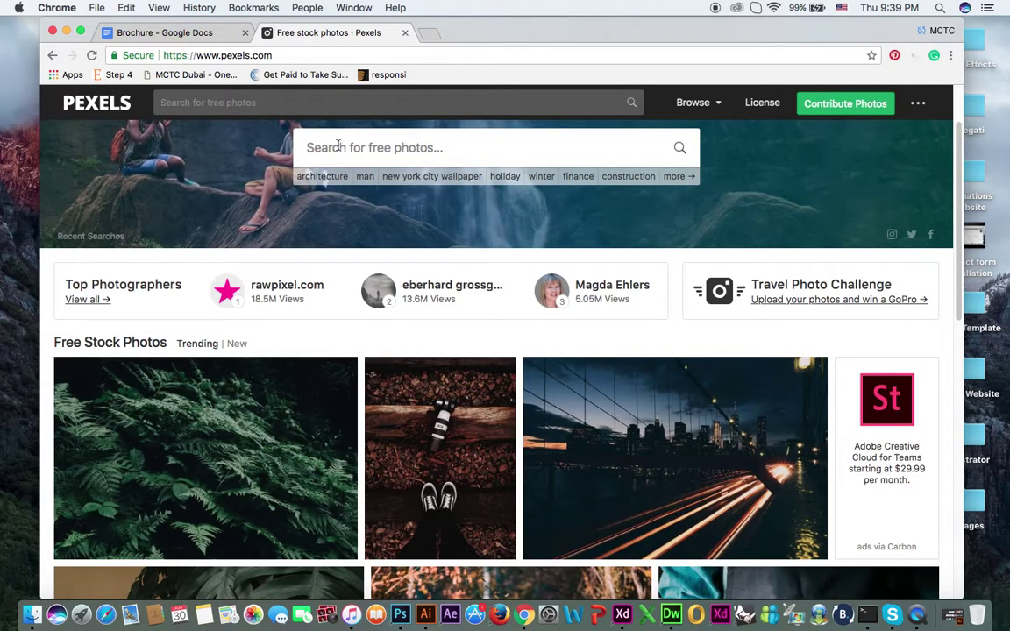
click(338, 147)
text(b)
key(BackSpace)
text(backgrou)
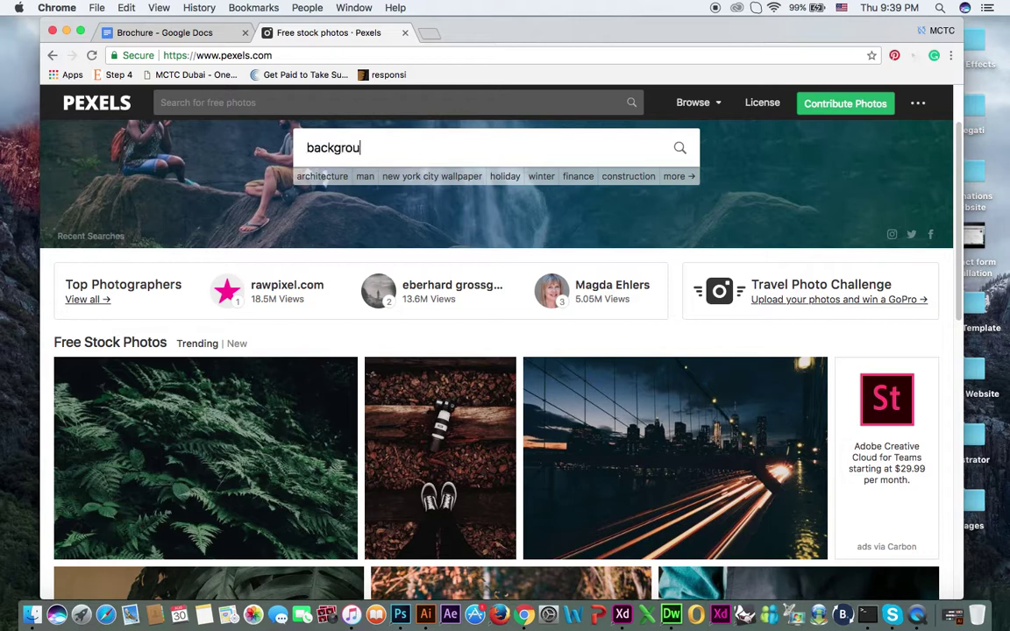
text(nds)
key(Return)
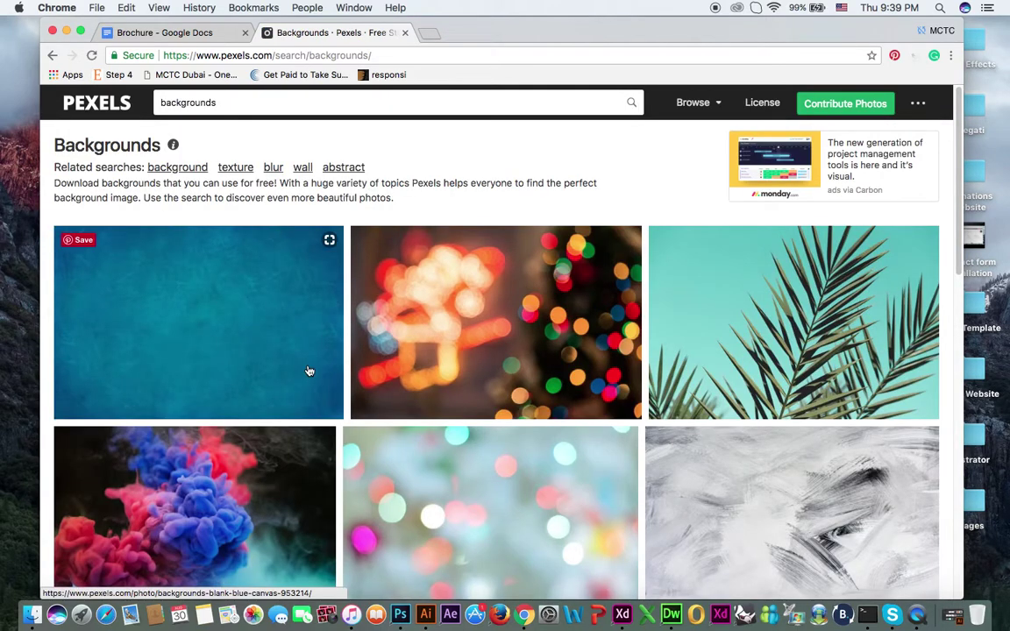
Step: Browse the results and open the white lined wall photo's page
scroll(309, 370, down, 5)
scroll(309, 371, down, 4)
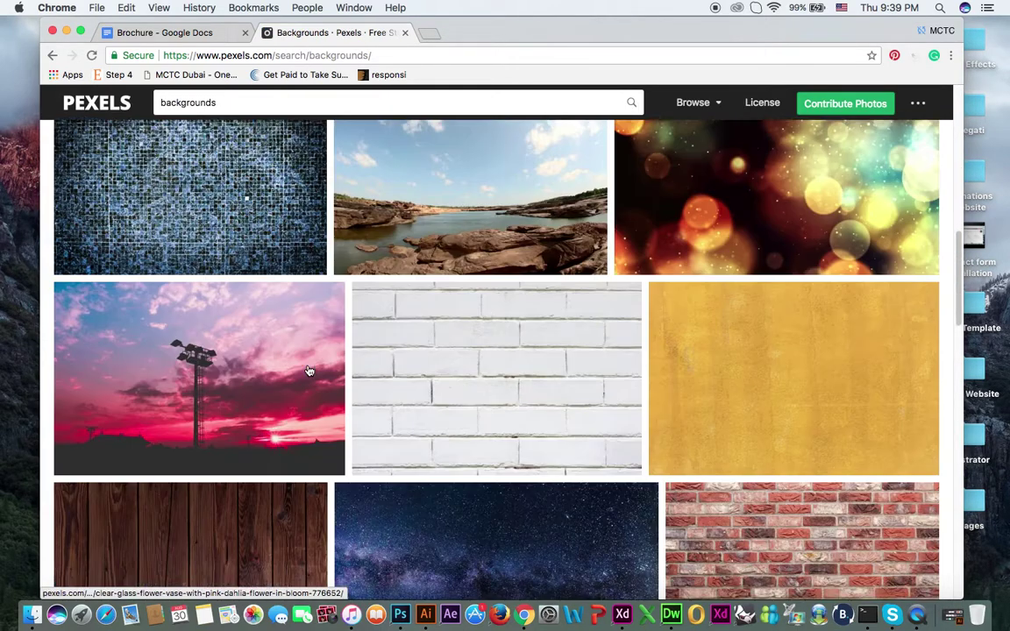
scroll(308, 371, down, 12)
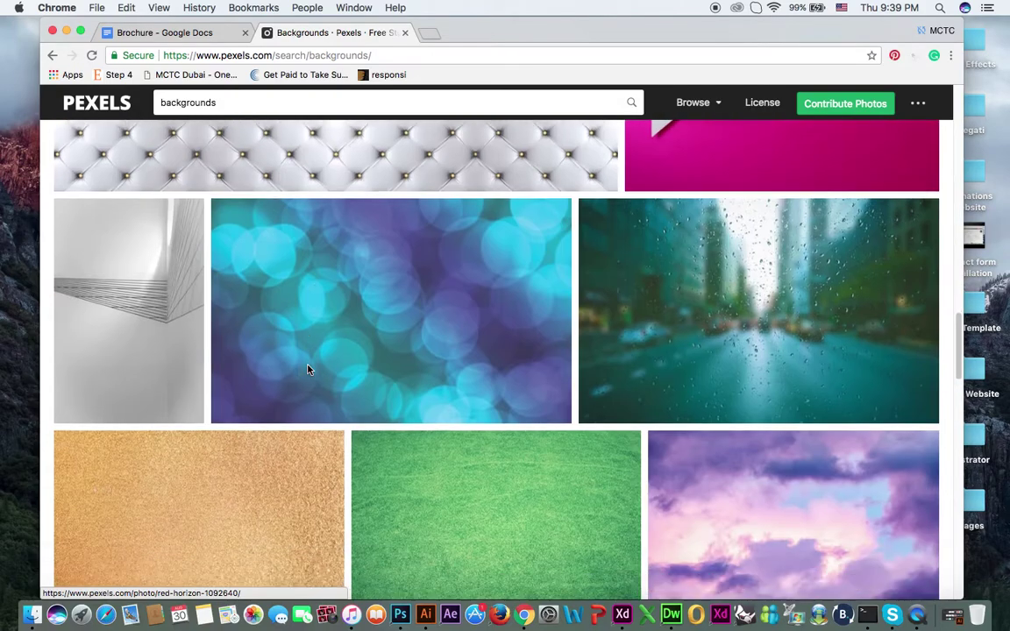
scroll(309, 371, down, 2)
scroll(309, 371, up, 3)
scroll(309, 370, down, 3)
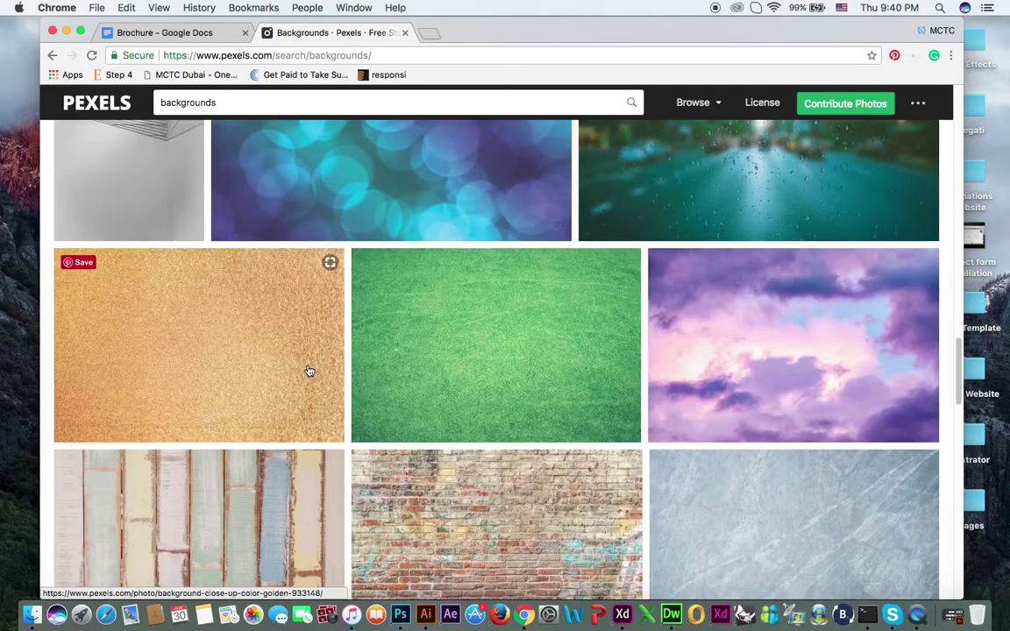
scroll(309, 371, down, 3)
scroll(309, 371, up, 6)
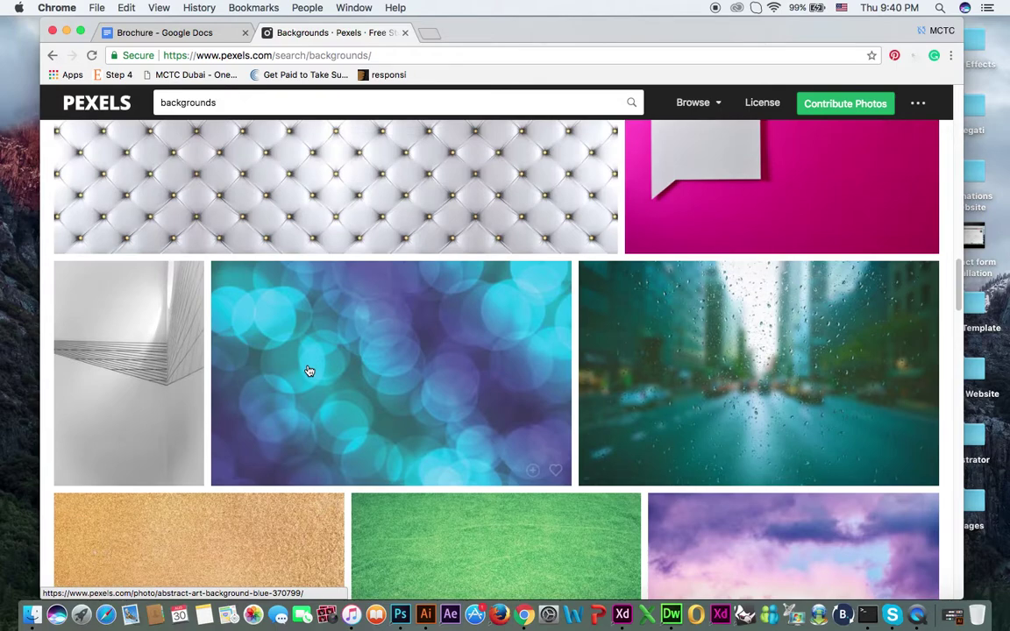
click(155, 353)
click(166, 32)
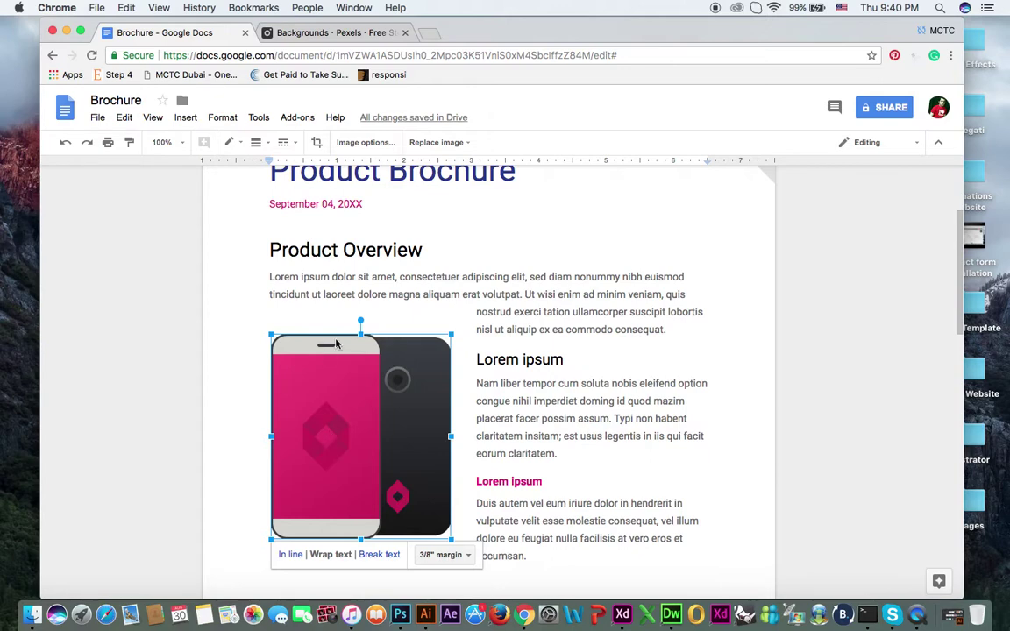
click(336, 33)
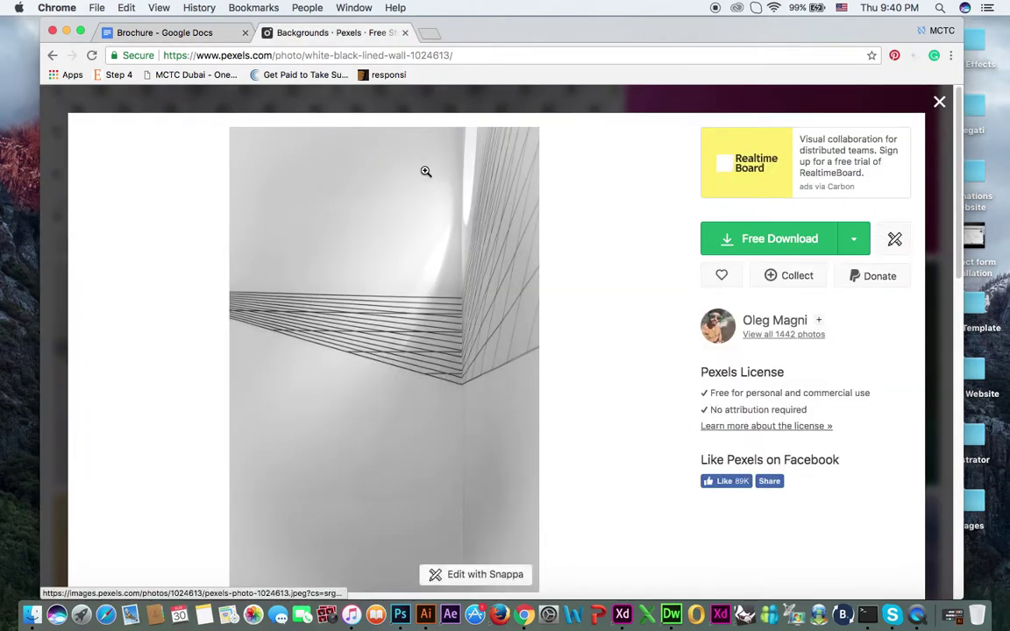
Step: Download the wall photo at a custom size of 250 × 375
mouse_move(853, 238)
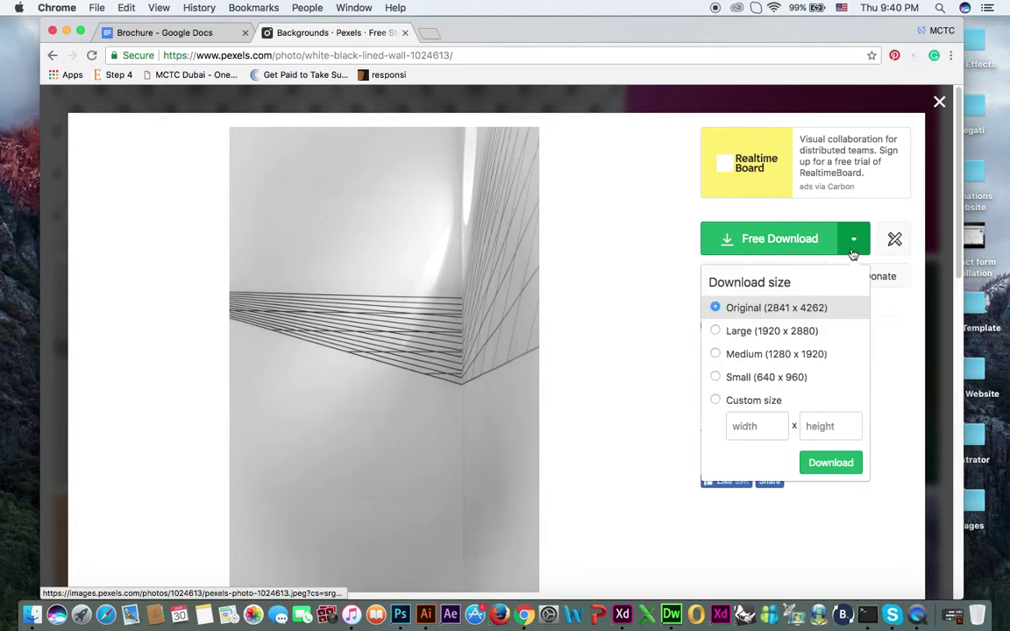
click(755, 406)
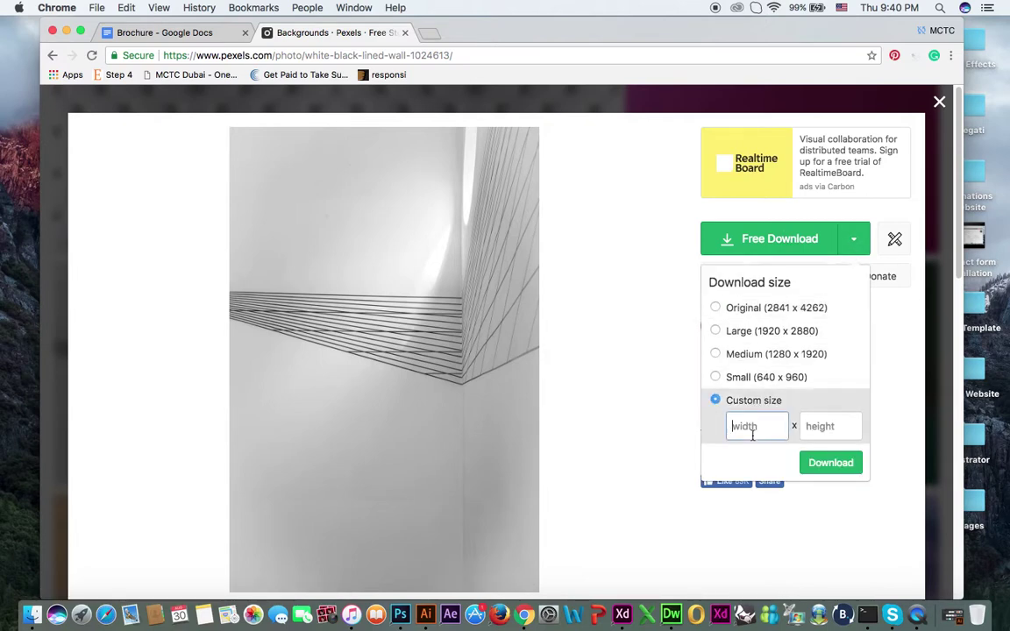
text(300)
key(BackSpace)
key(BackSpace)
key(BackSpace)
text(250)
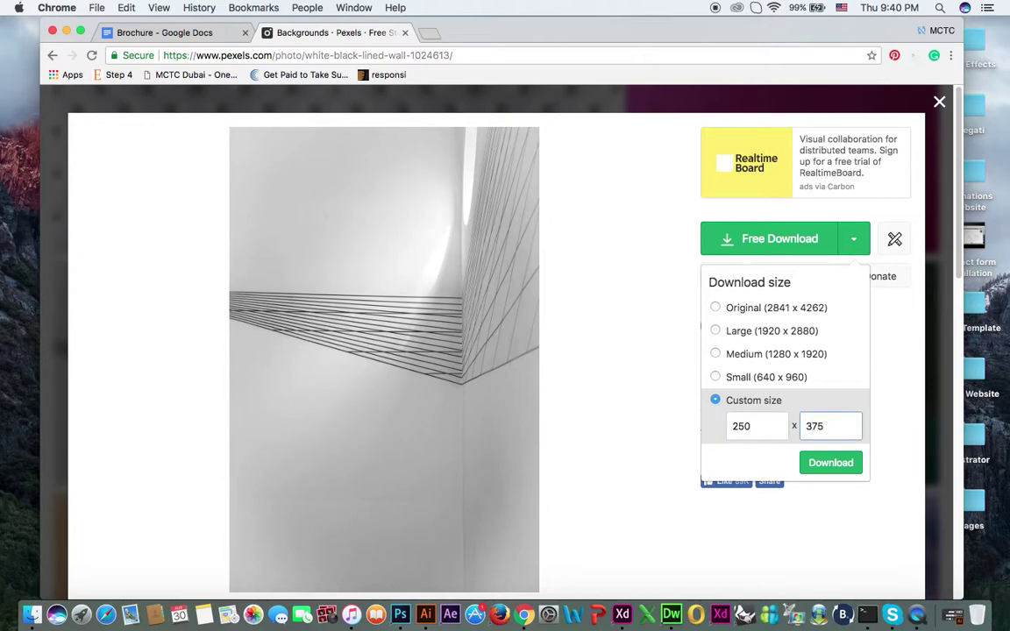
click(831, 463)
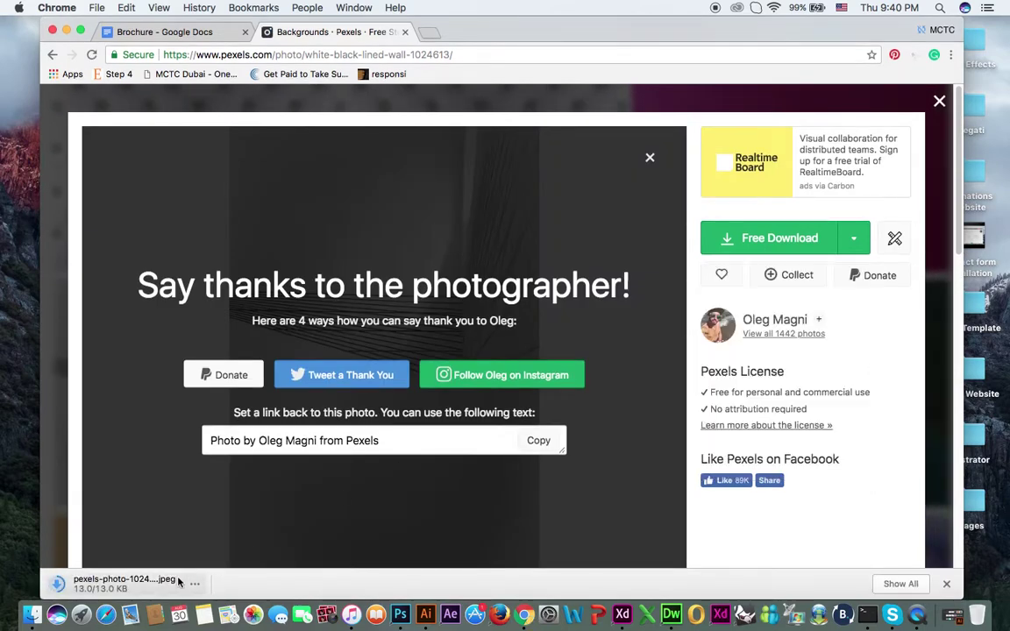
Step: Copy pexels-photo-1024613.jpeg from Downloads in Finder, then close Finder and minimize Chrome
right_click(120, 584)
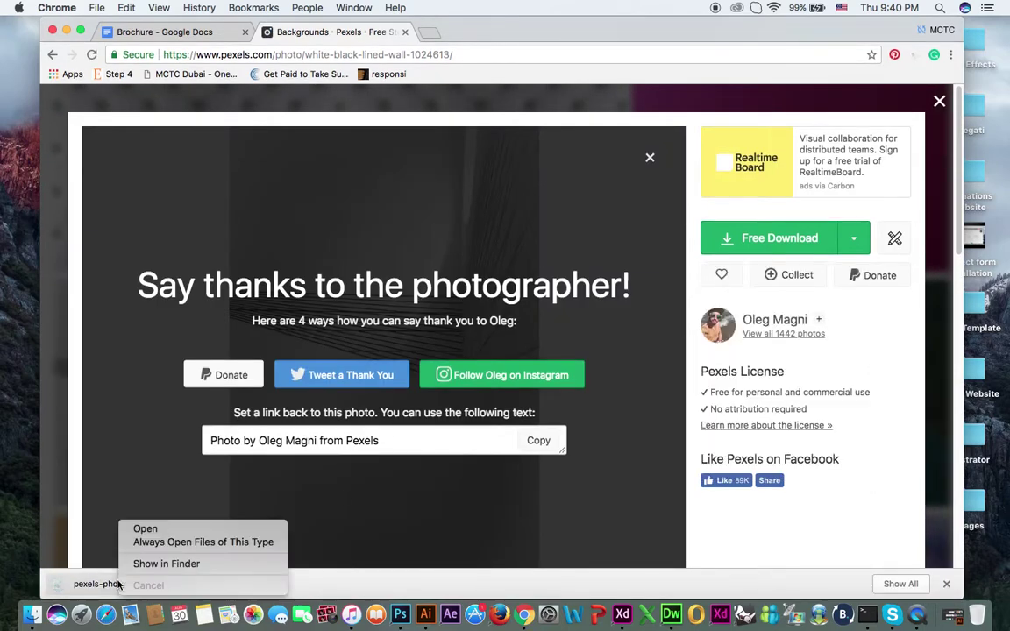
click(143, 565)
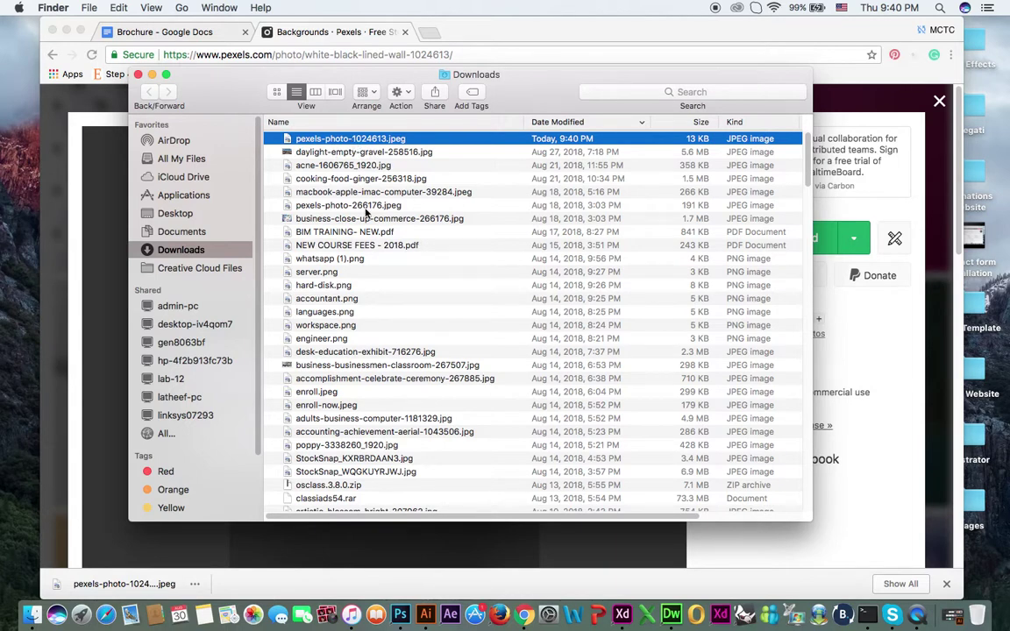
right_click(362, 141)
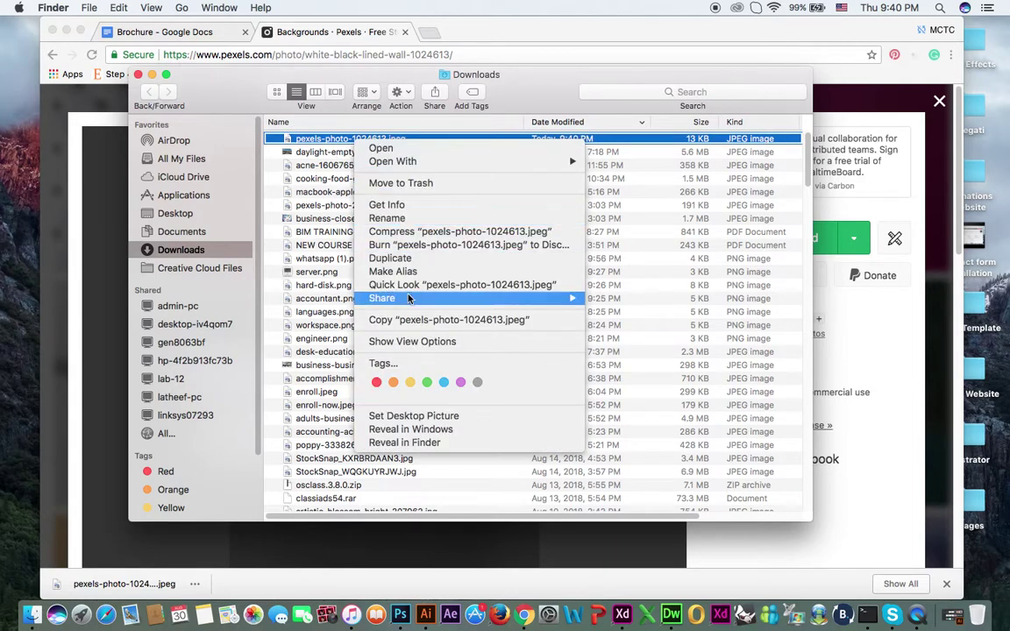
click(417, 320)
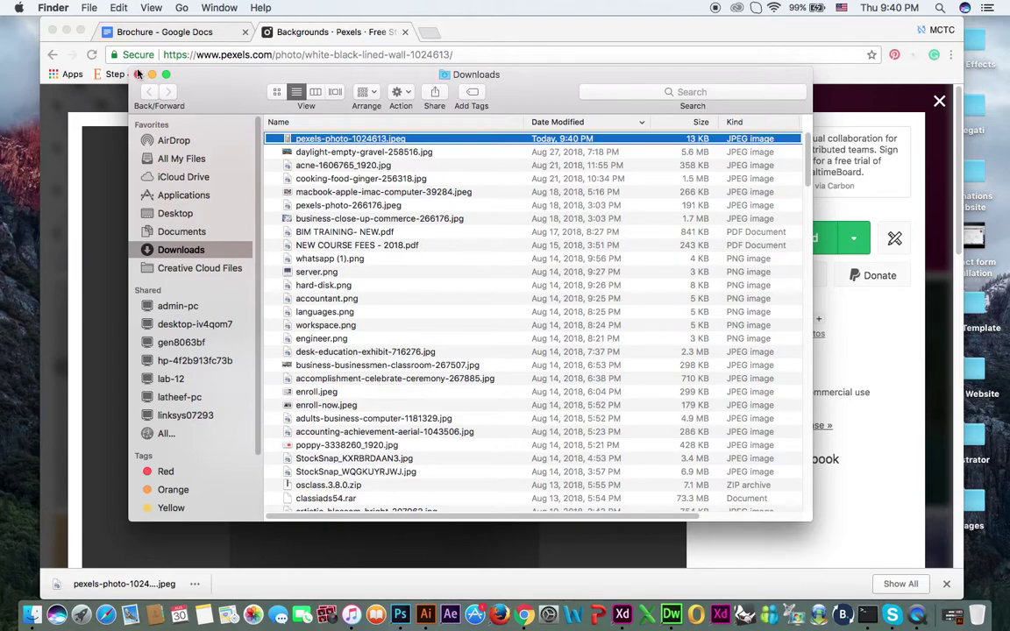
click(138, 74)
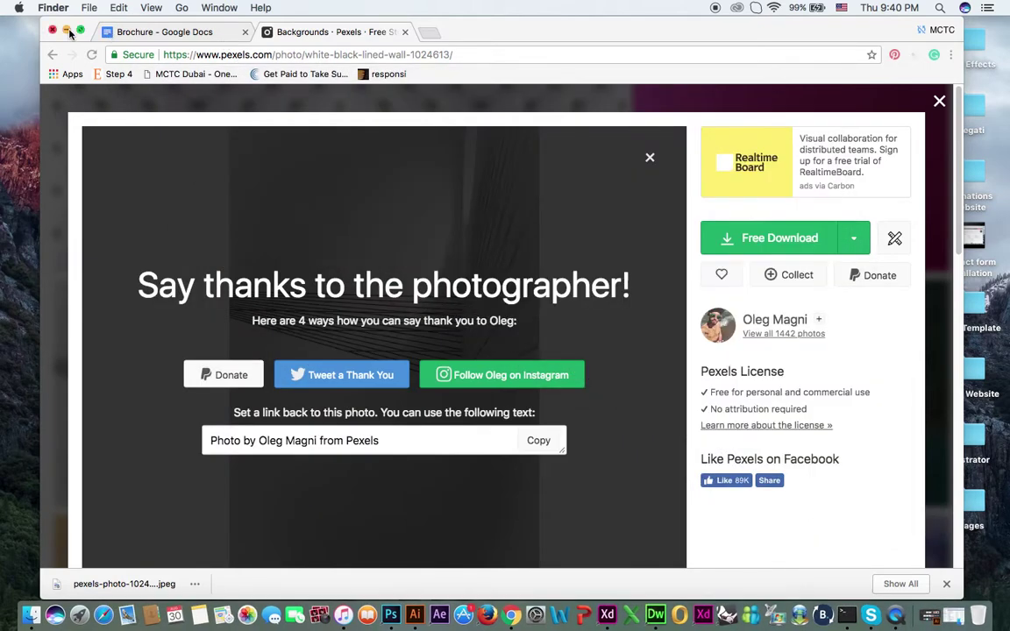
click(66, 32)
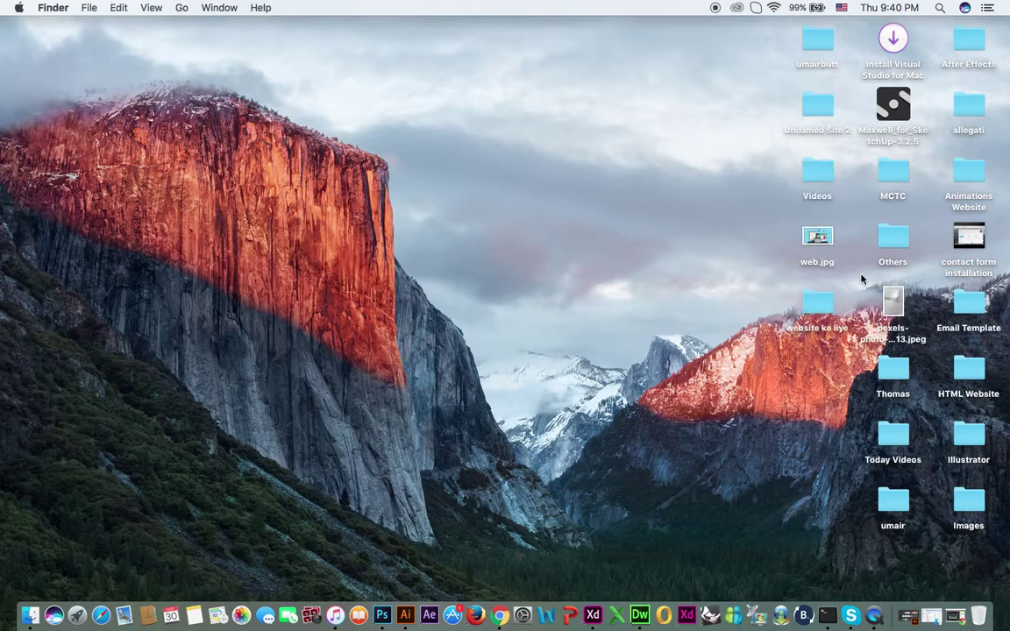
Step: Rename the desktop photo to background.jpeg and restore the minimised Chrome window
click(894, 309)
right_click(895, 312)
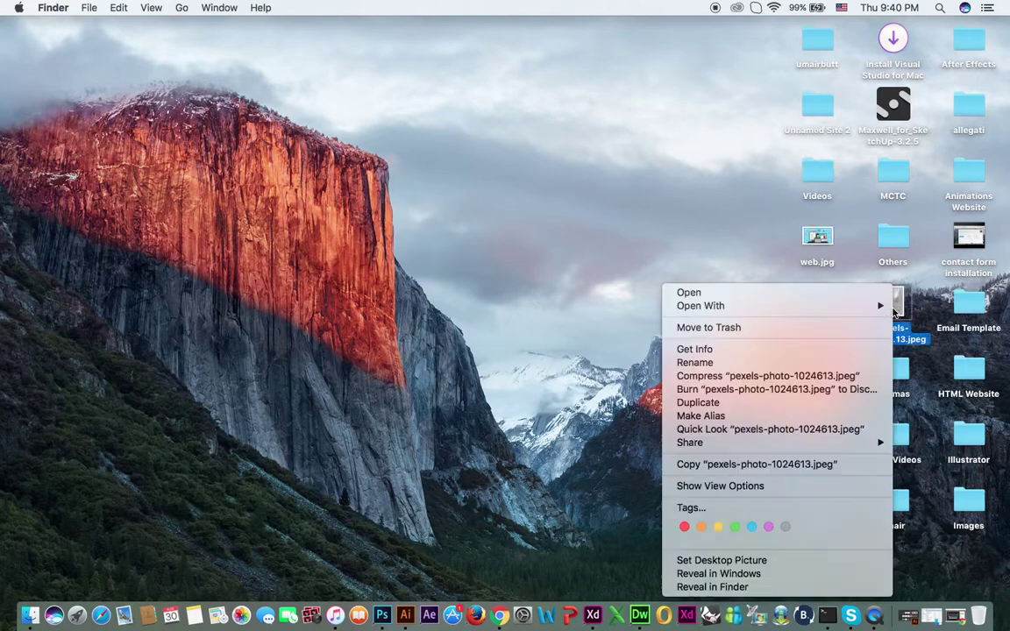
click(792, 362)
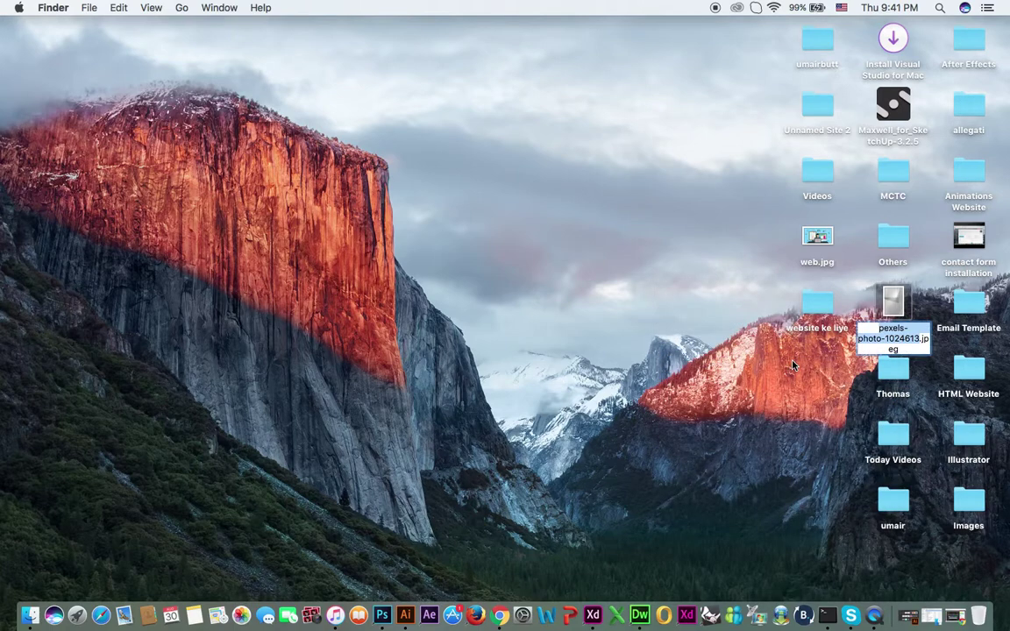
text(backgroun)
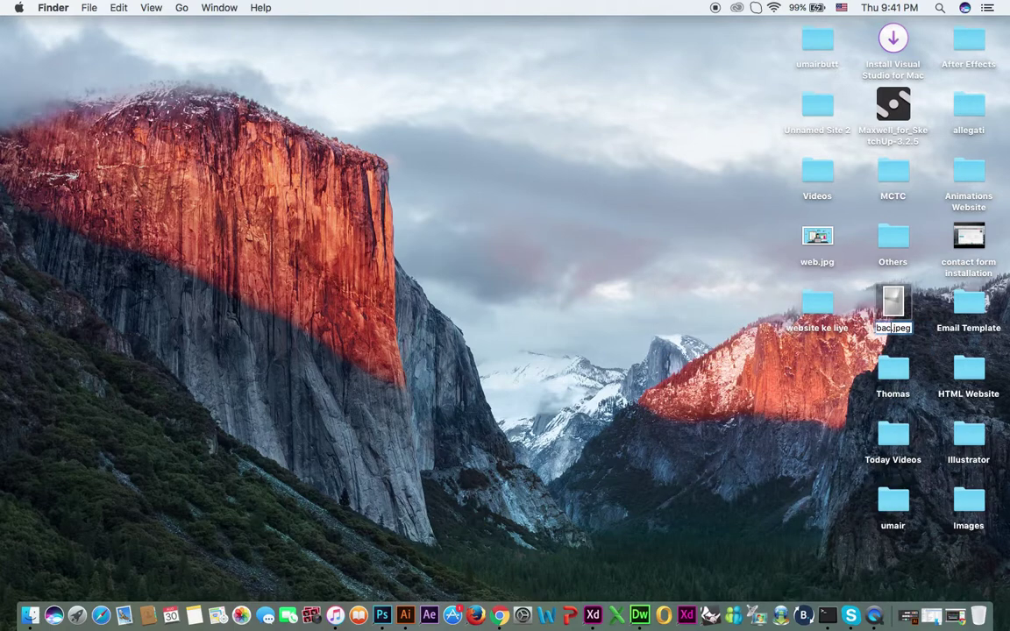
text(d)
key(Return)
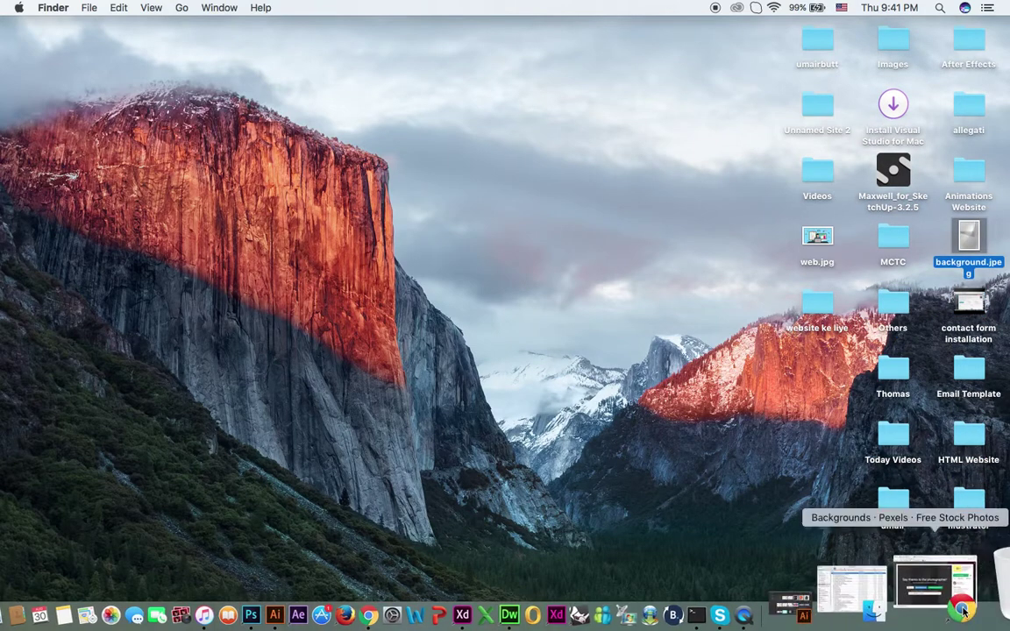
click(964, 612)
Step: Upload background.jpeg from the Desktop in place of the brochure's phone picture
click(172, 35)
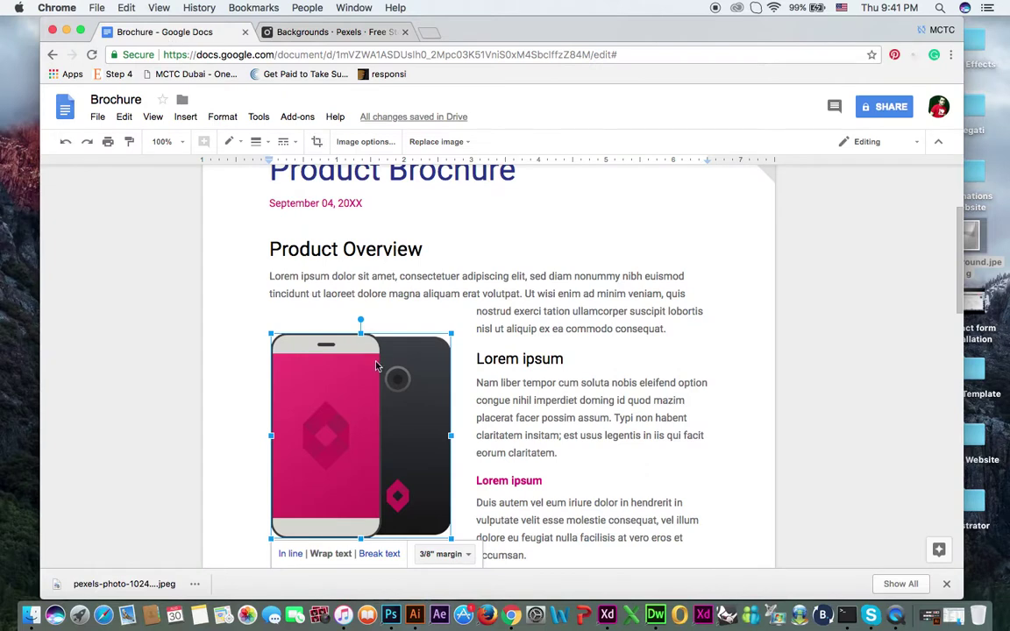
click(448, 143)
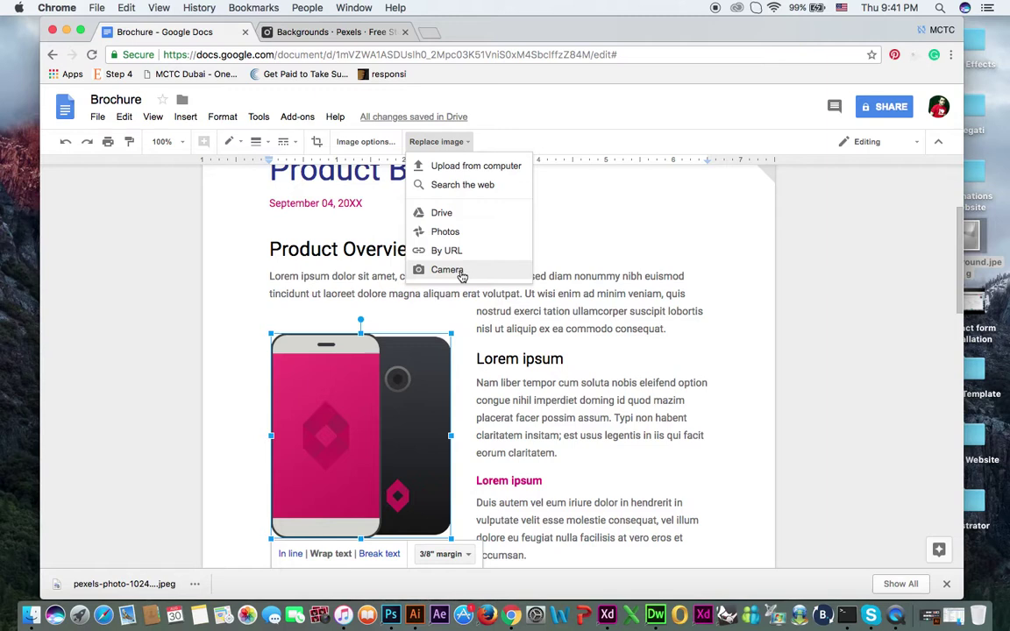
click(462, 170)
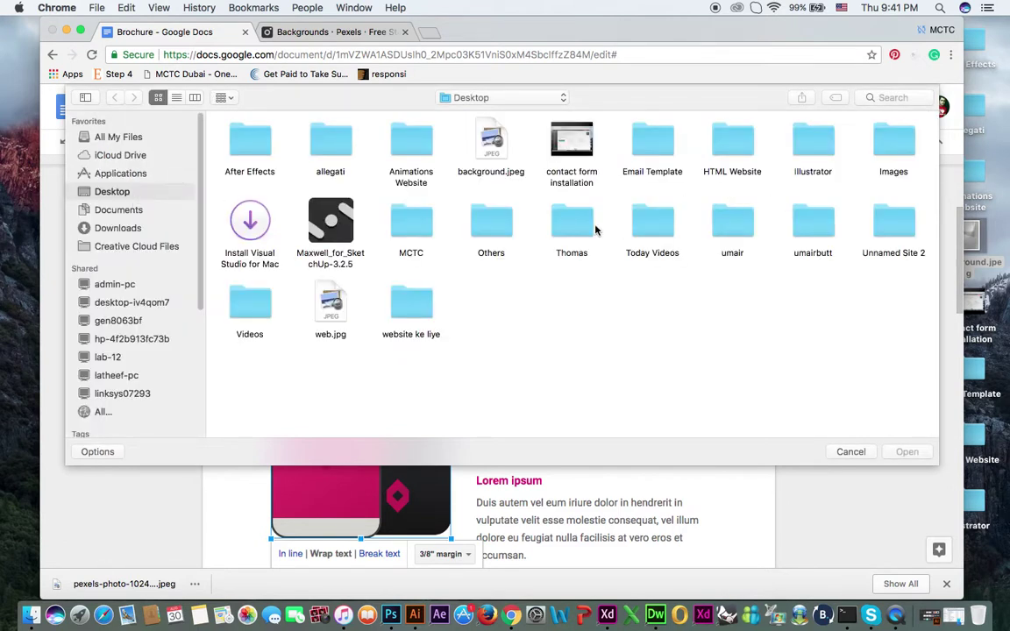
click(489, 147)
click(906, 452)
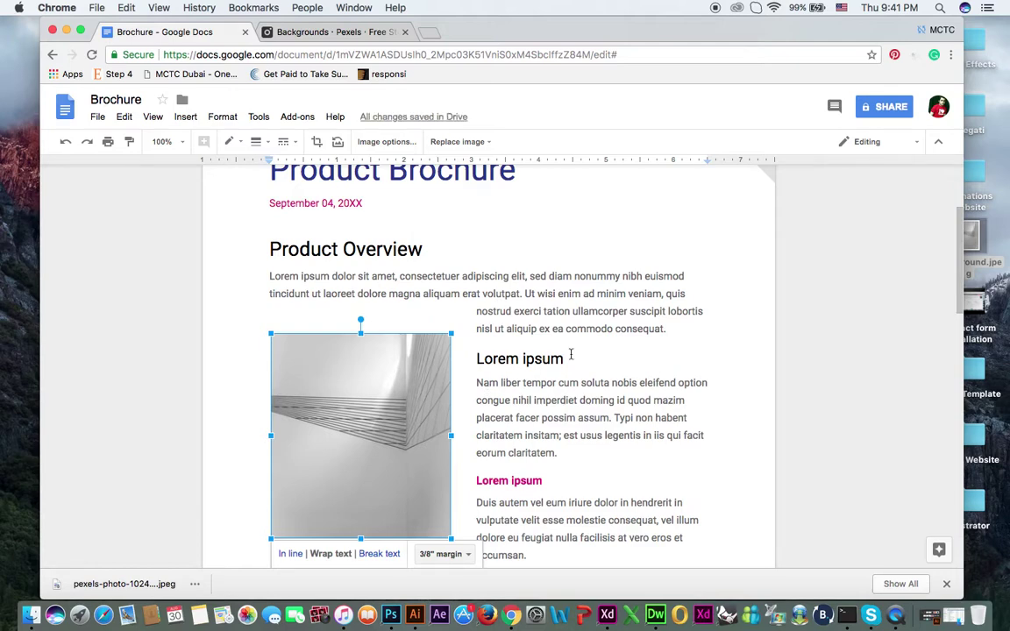
scroll(571, 354, down, 2)
Step: Try the Light 1, Light 2, Light 4 and Dark 3 recolours, then apply Dark 4
click(390, 142)
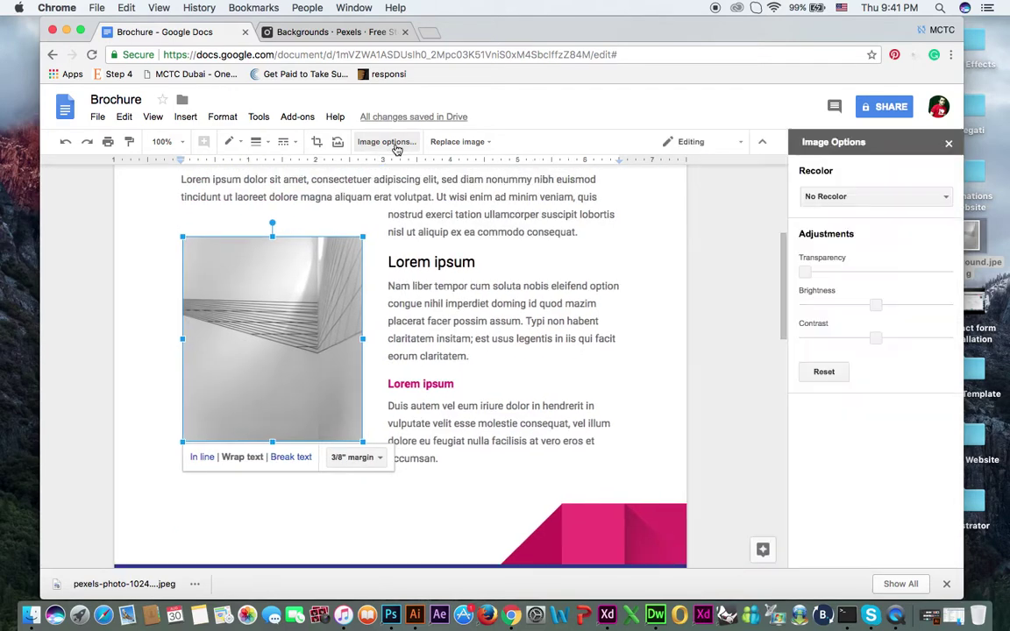
click(852, 200)
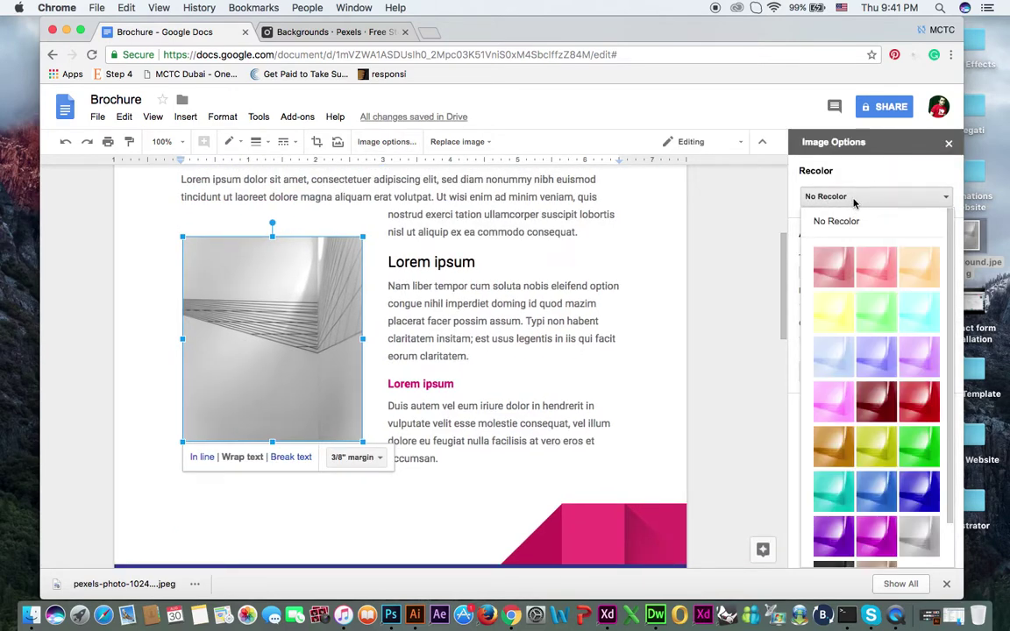
click(844, 278)
click(847, 198)
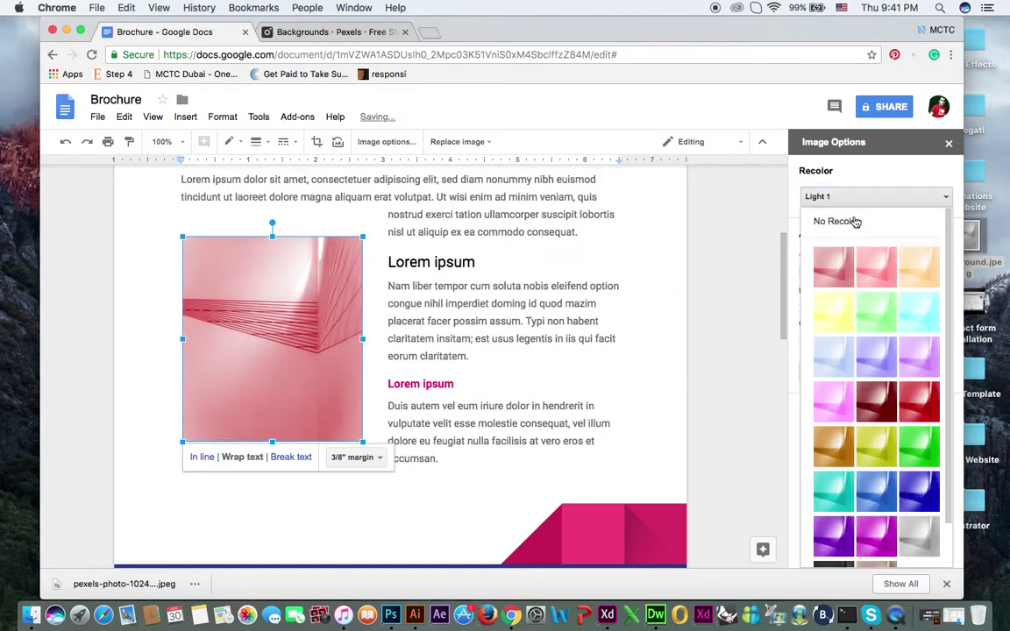
click(874, 266)
click(867, 198)
click(837, 316)
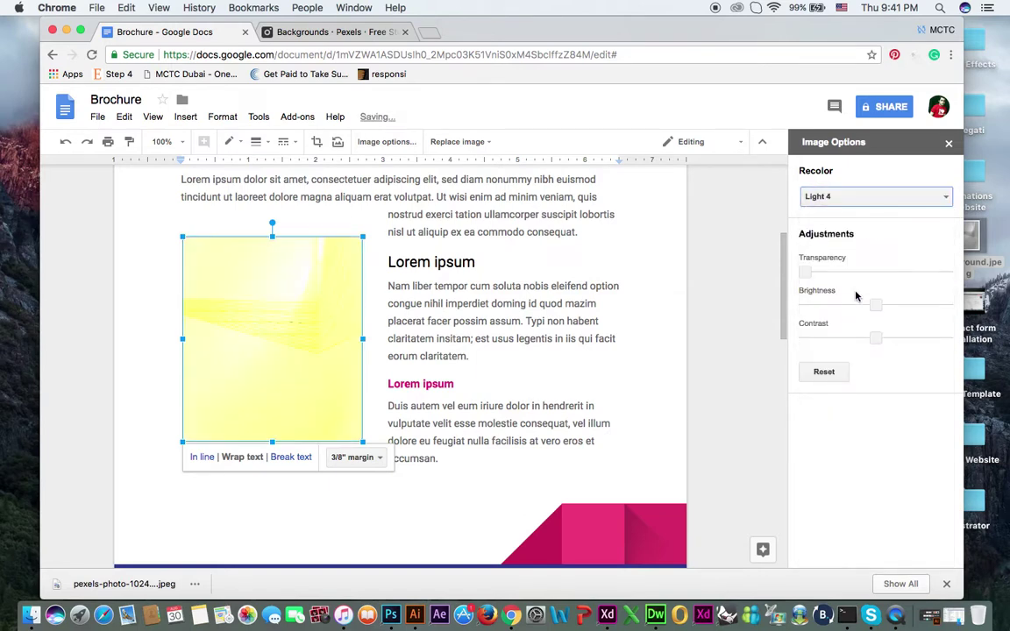
click(857, 199)
click(846, 430)
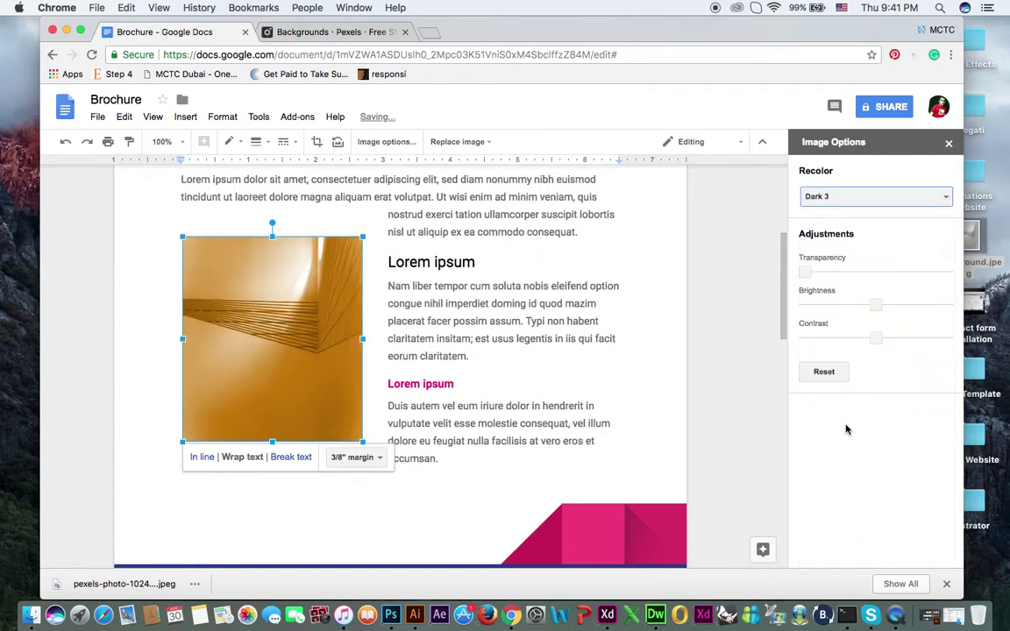
click(842, 198)
click(885, 446)
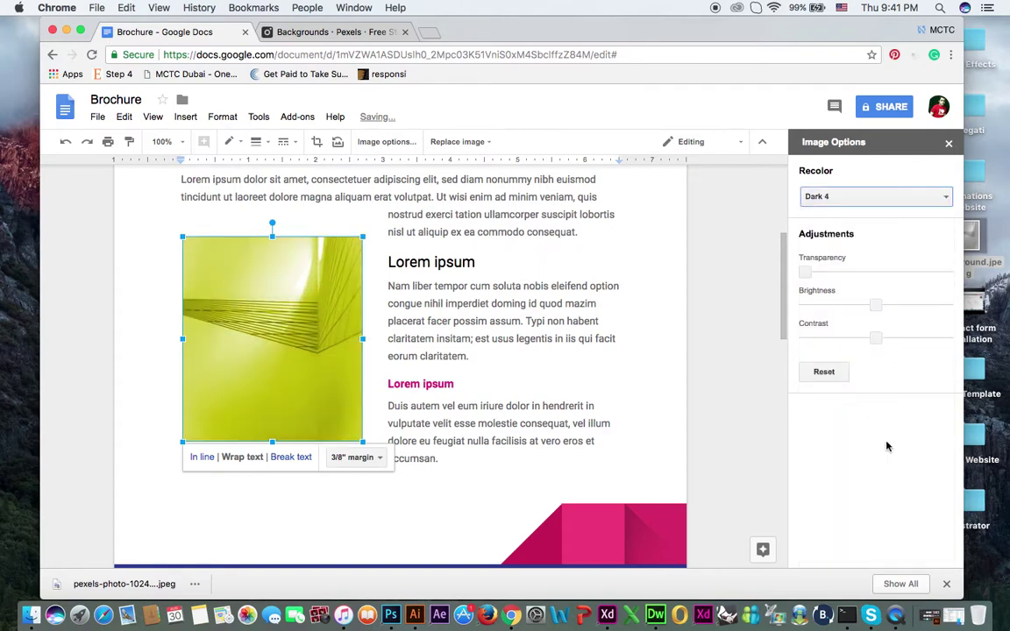
Step: Fine-tune the picture's transparency and brightness, then select the paragraph text beside it
mouse_move(806, 272)
mouse_down()
mouse_move(901, 272)
mouse_move(804, 272)
mouse_up()
mouse_move(878, 304)
mouse_down()
mouse_move(911, 307)
mouse_move(803, 305)
mouse_move(865, 307)
mouse_up()
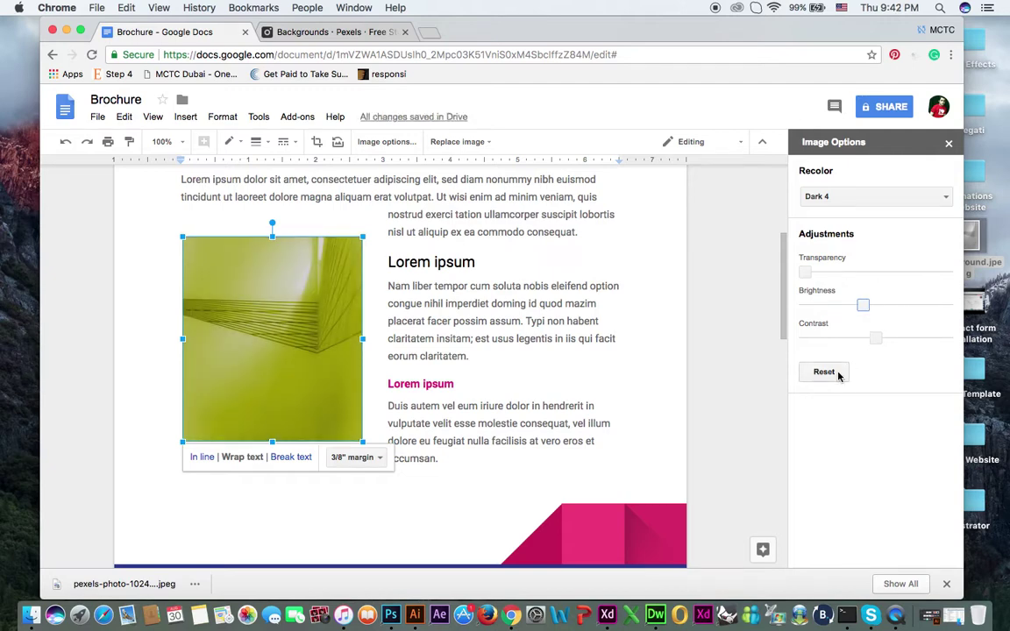
scroll(526, 342, down, 3)
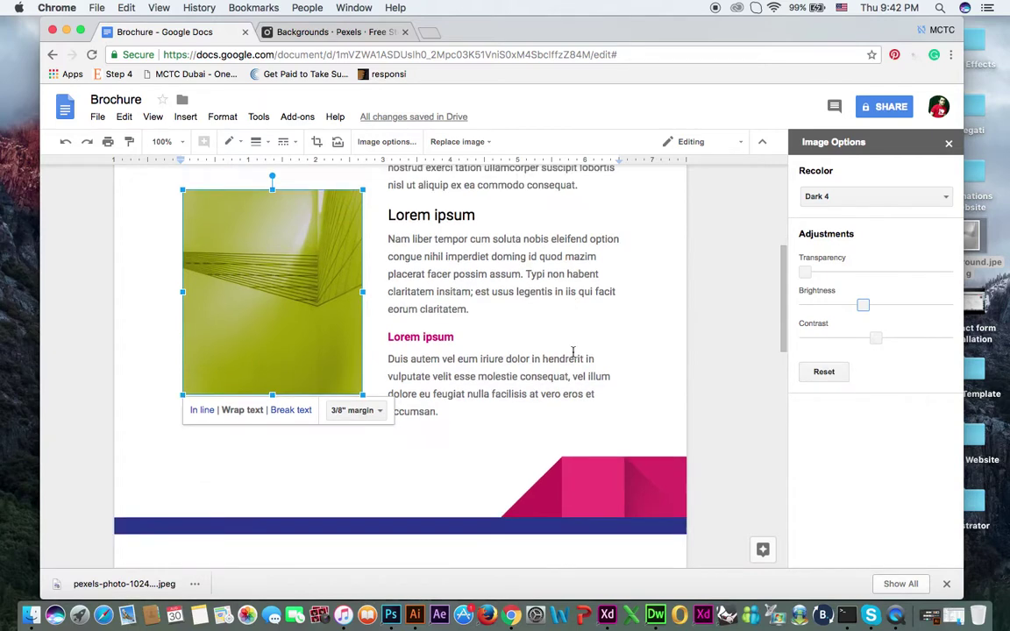
scroll(565, 324, up, 3)
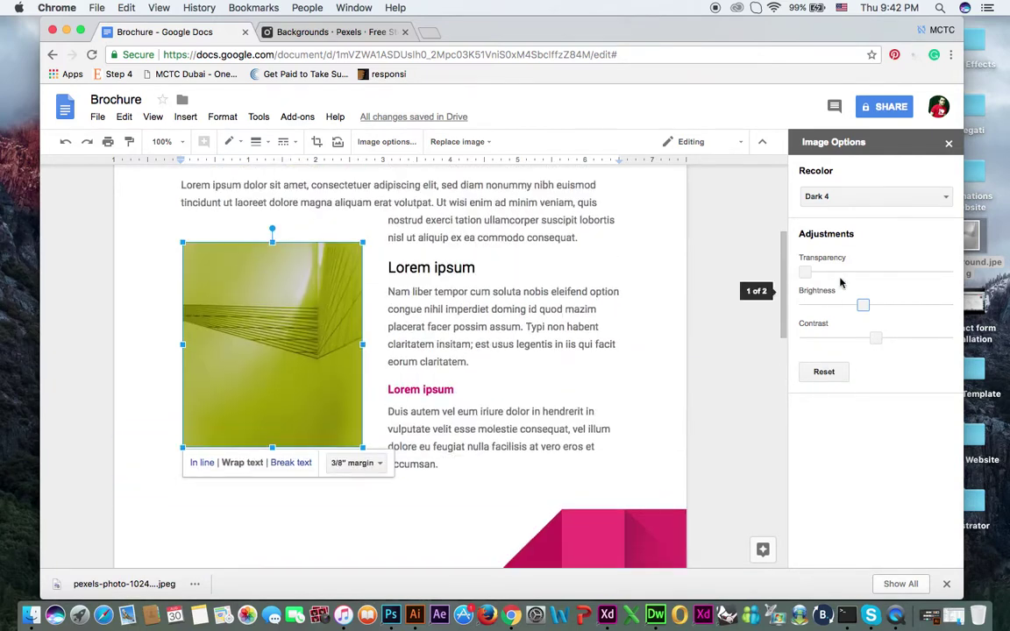
scroll(658, 263, up, 3)
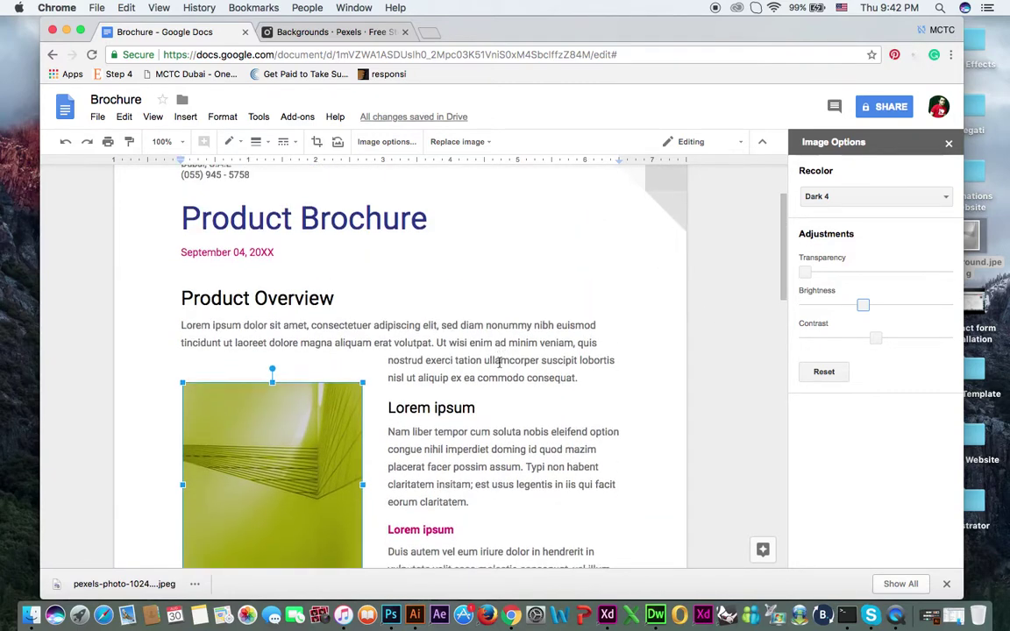
scroll(501, 359, down, 5)
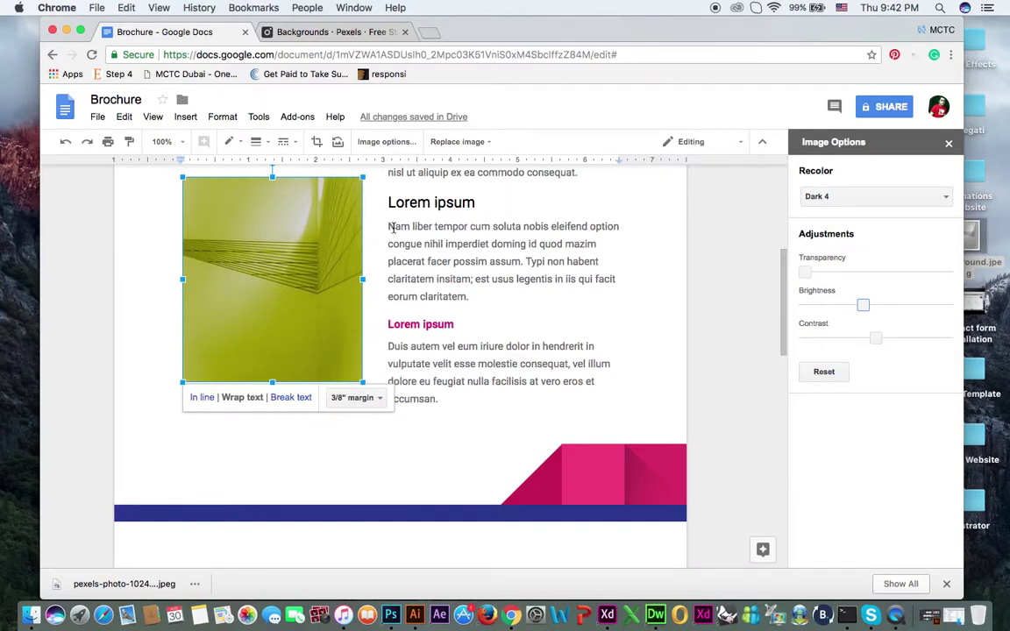
drag(391, 229, 466, 226)
Step: Make 'liber tempor' bold, italic, underlined and 14 pt
click(473, 295)
click(399, 228)
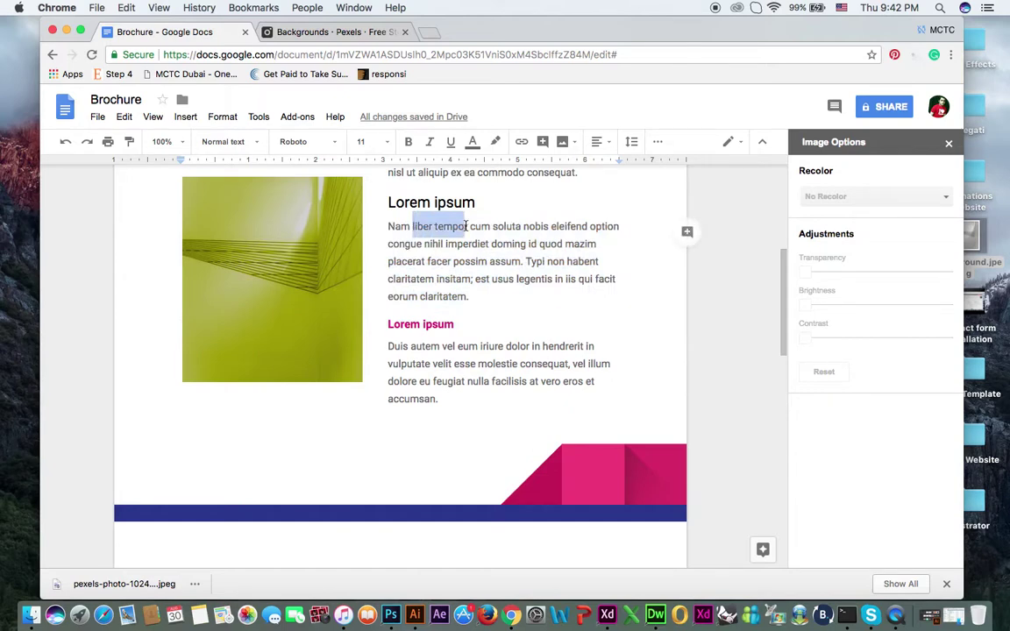
click(408, 142)
click(430, 142)
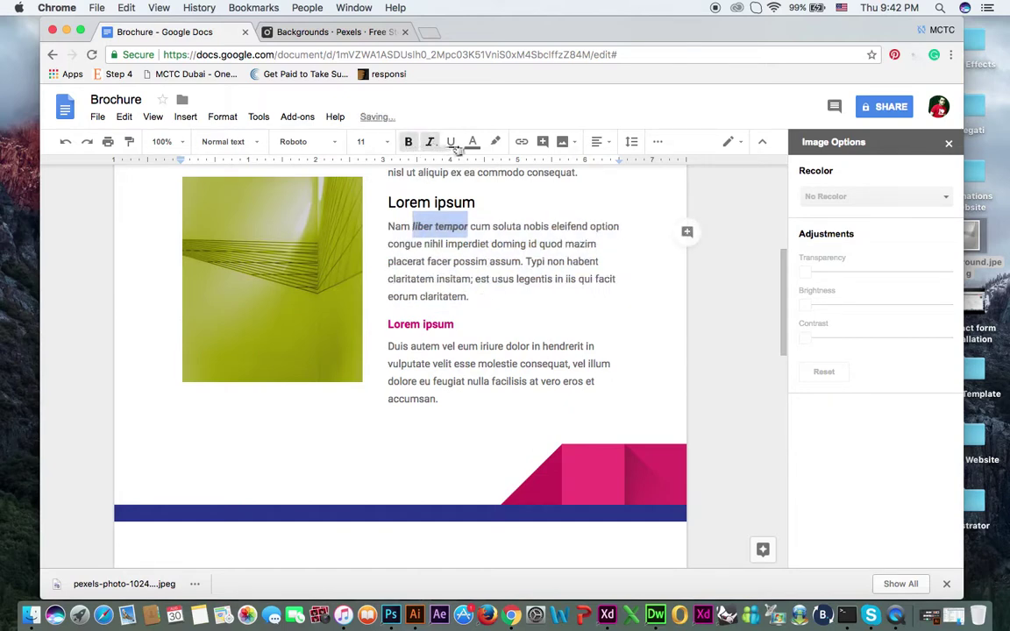
click(450, 143)
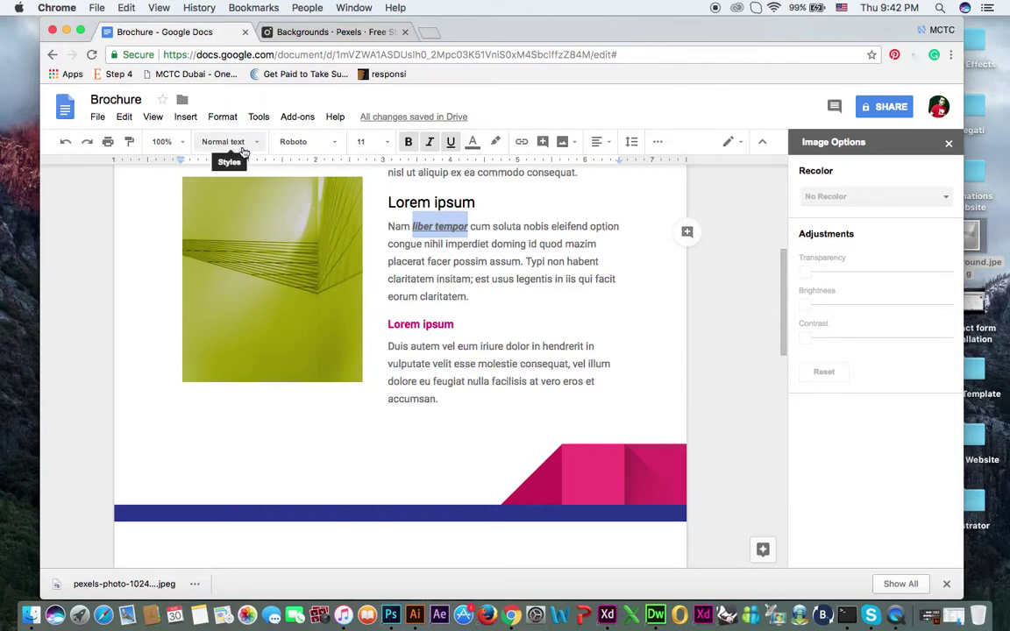
click(245, 153)
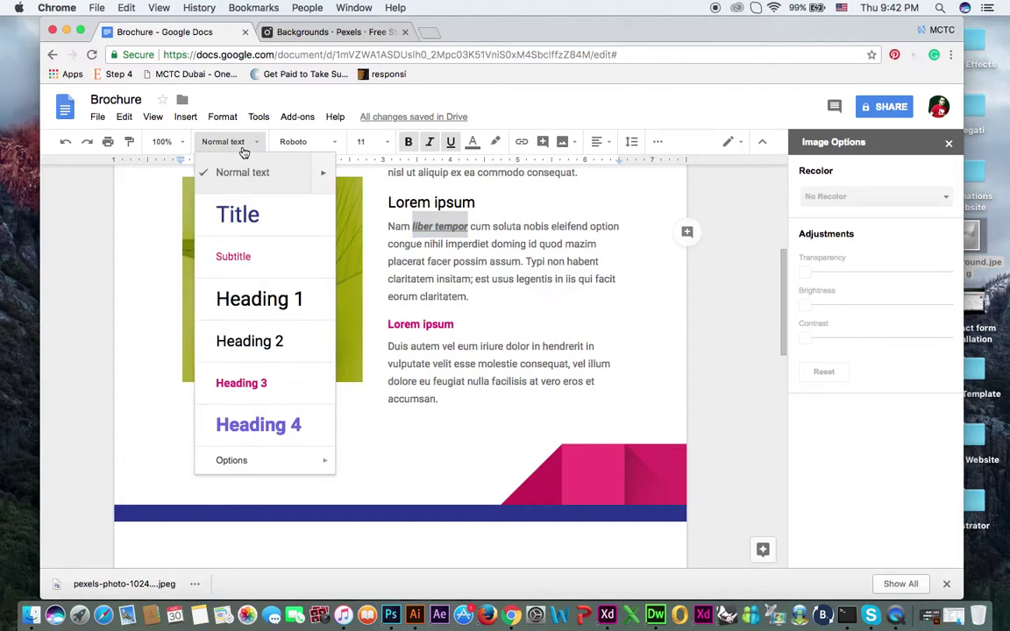
click(244, 151)
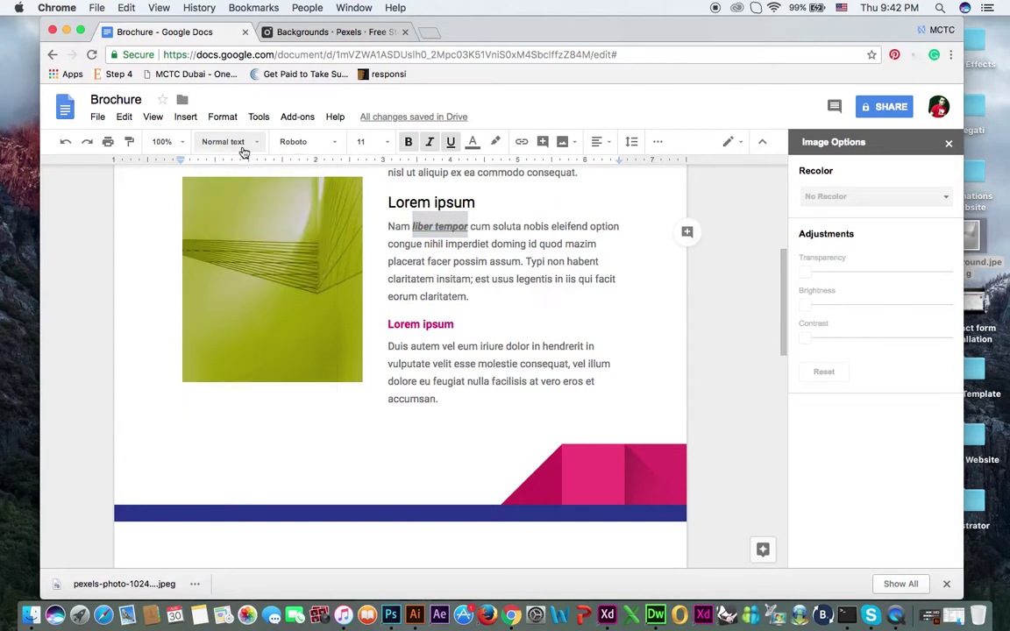
click(387, 148)
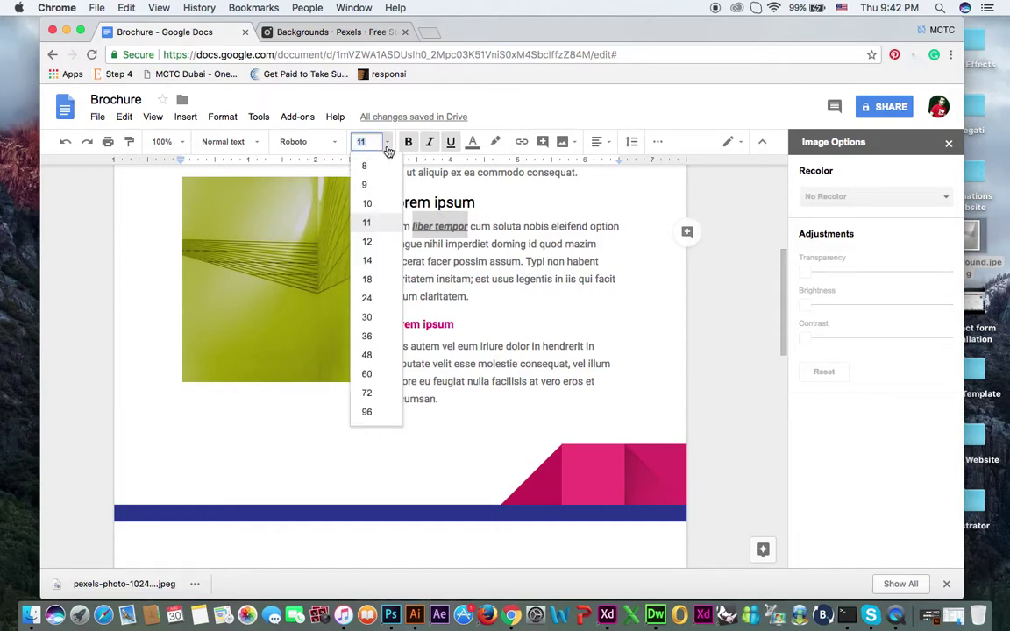
click(368, 261)
click(439, 249)
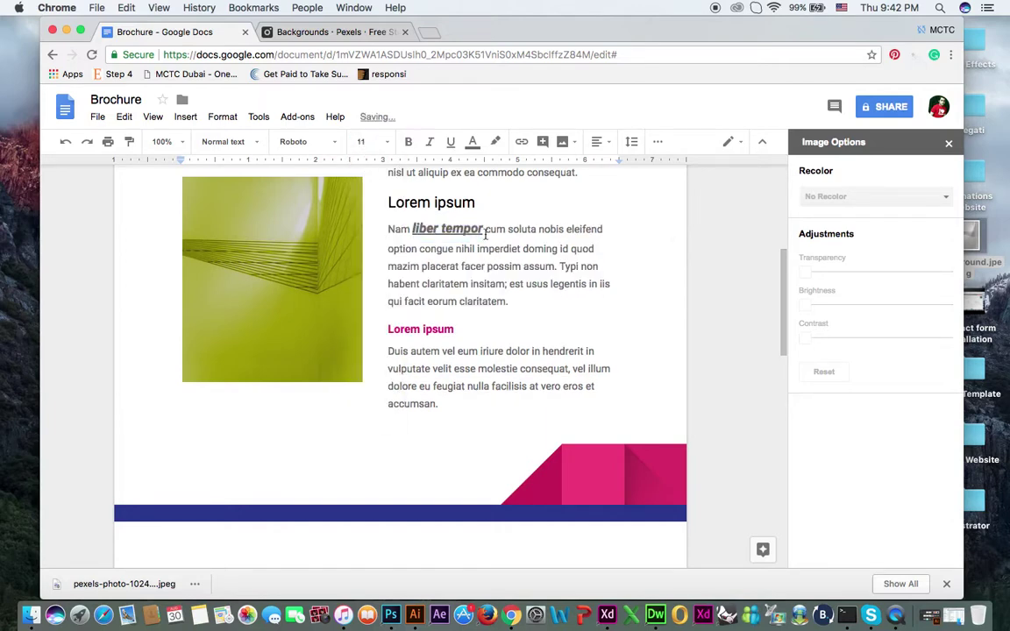
Step: Hyperlink 'liber tempor' to the author's website URL
drag(484, 230, 412, 227)
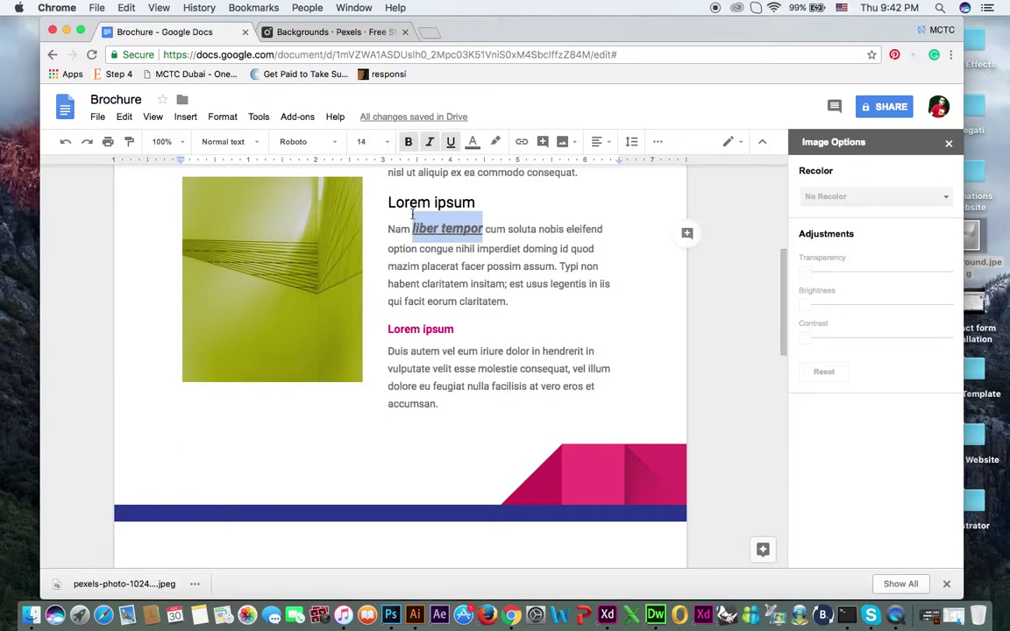
click(508, 267)
drag(484, 230, 416, 230)
click(522, 142)
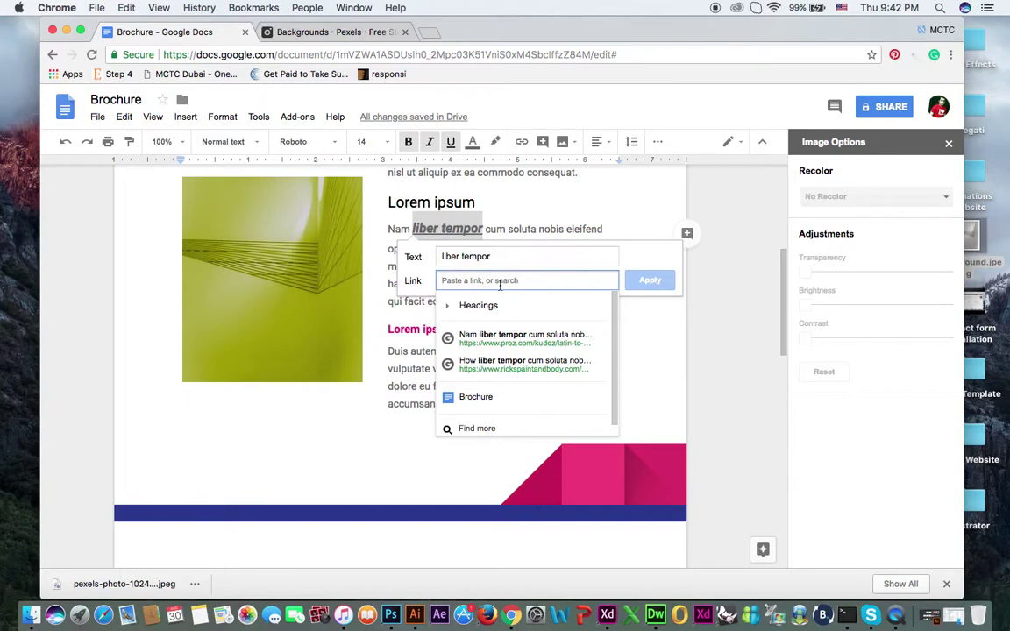
text(https://www.umairbutt.com)
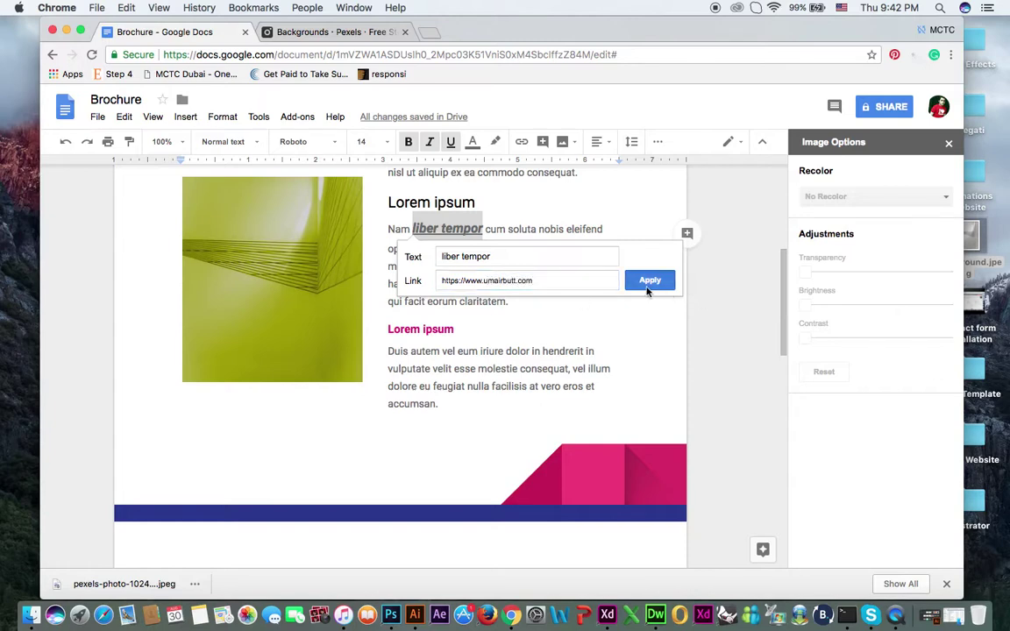
key(Return)
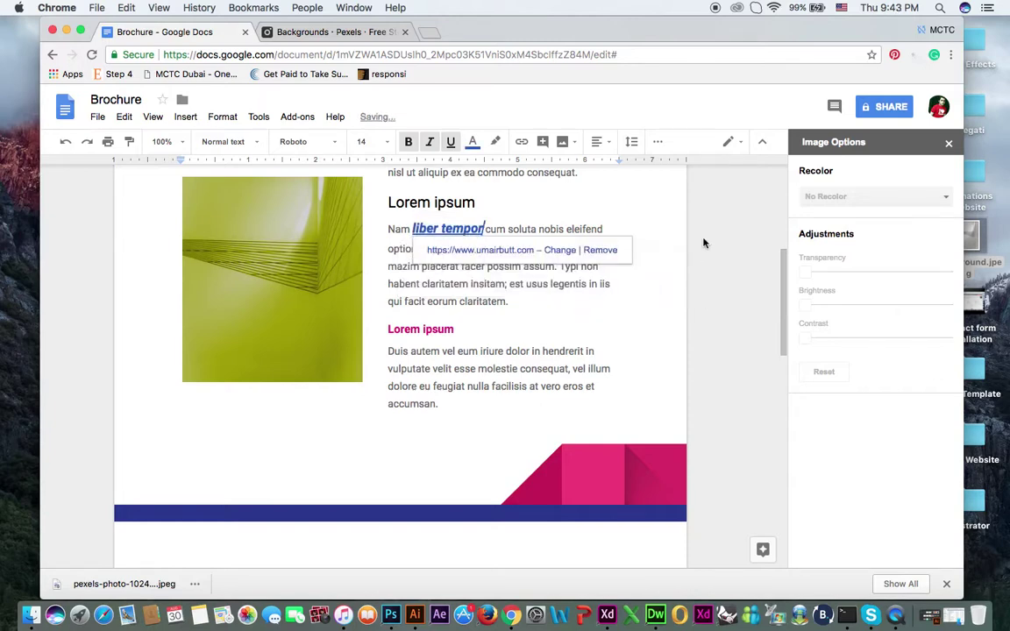
click(564, 221)
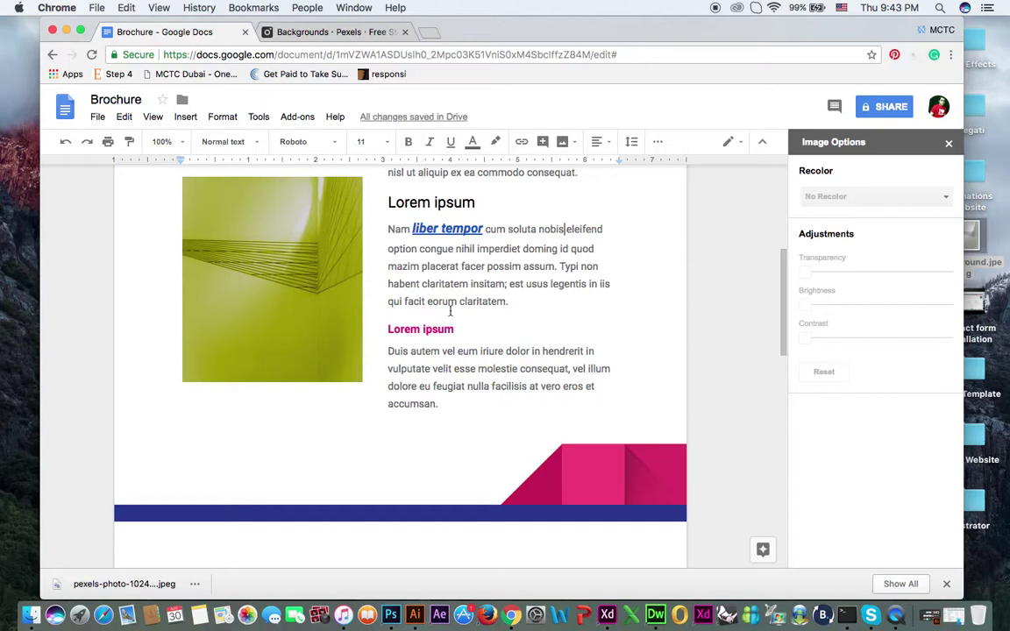
Step: Recolour the pink and blue footer banner red, after briefly trying green
scroll(457, 308, down, 5)
click(604, 210)
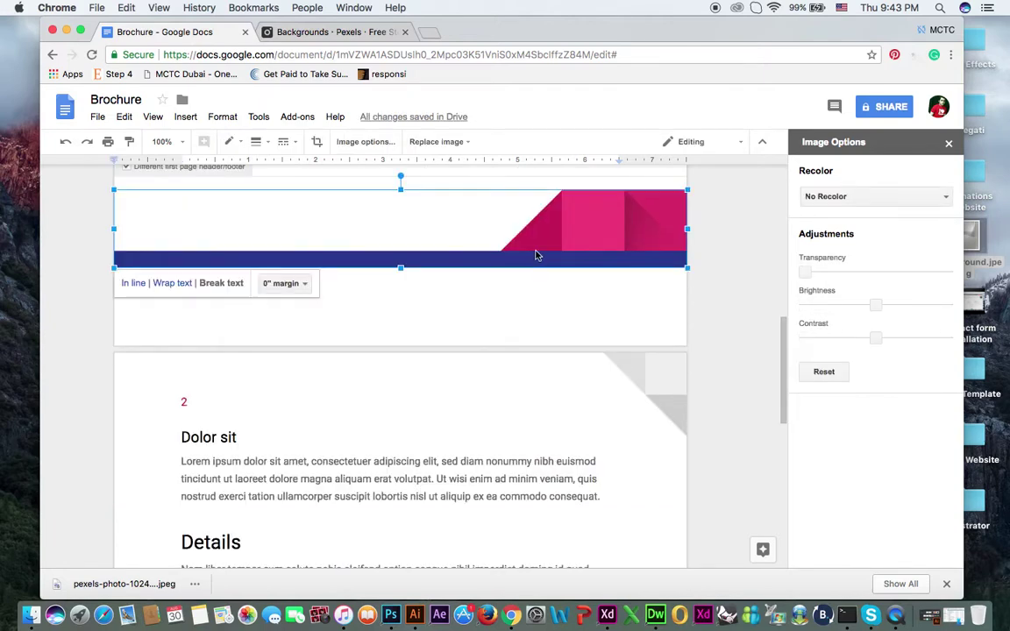
scroll(596, 241, up, 4)
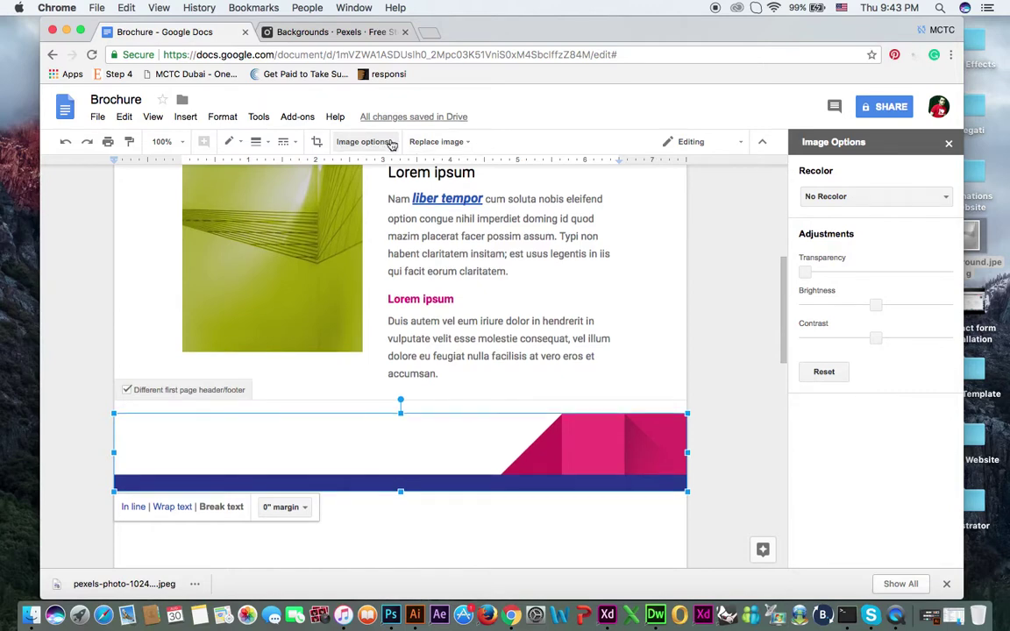
click(861, 196)
click(873, 299)
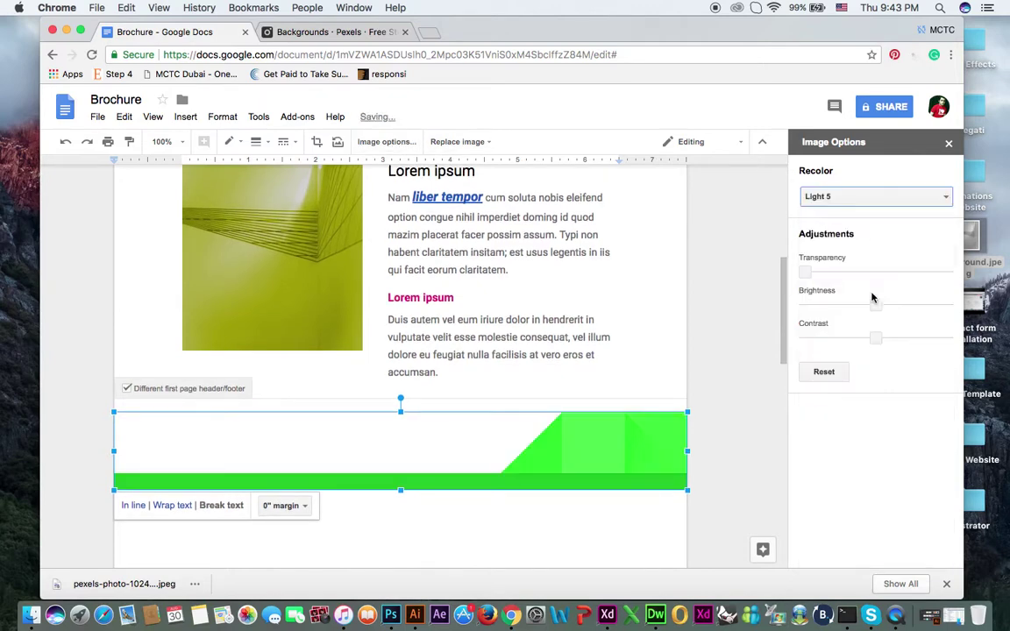
click(873, 197)
click(837, 291)
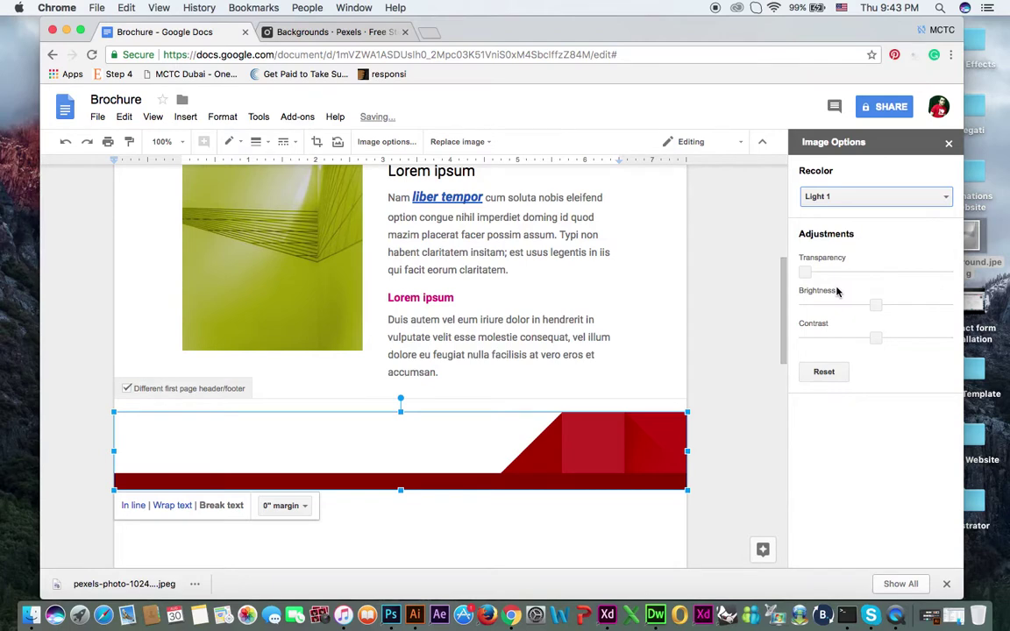
click(660, 300)
Step: Delete the Dolor sit and Details sections and the empty paragraph left on page 2
scroll(670, 288, down, 5)
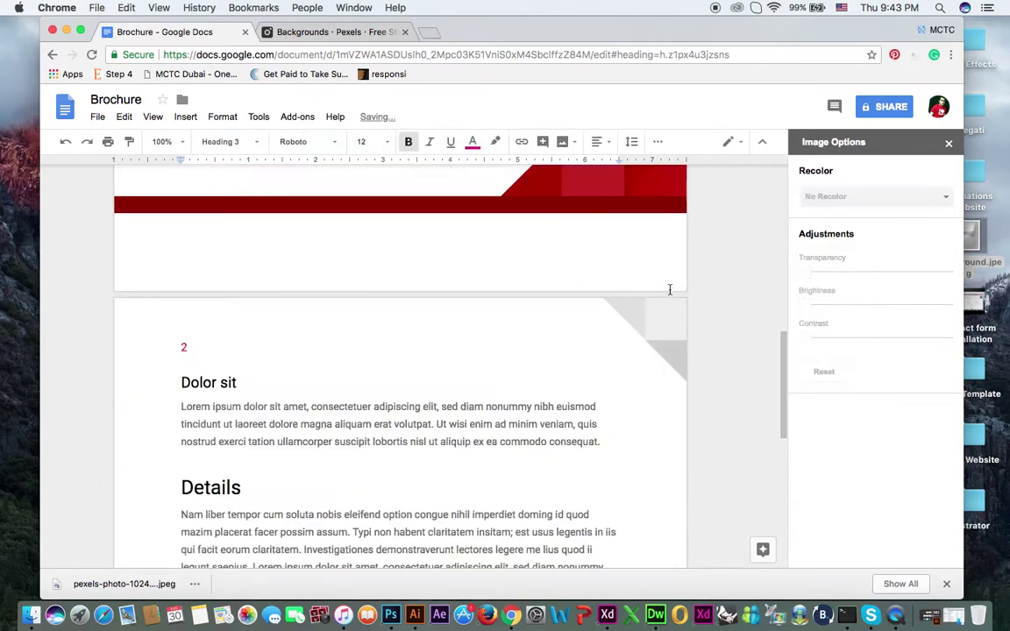
click(327, 431)
scroll(255, 387, down, 10)
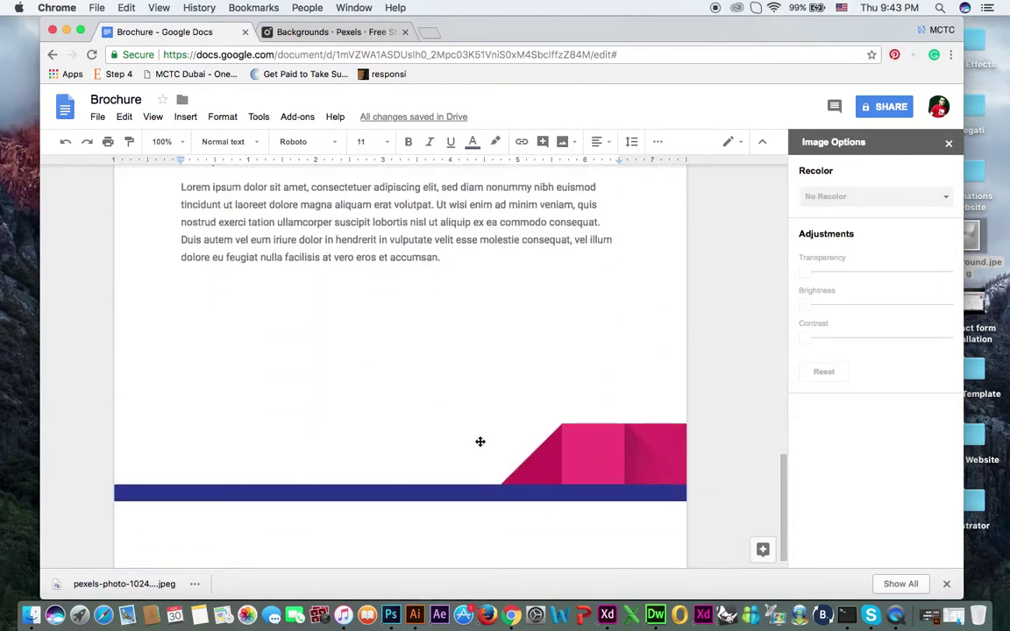
scroll(516, 423, down, 1)
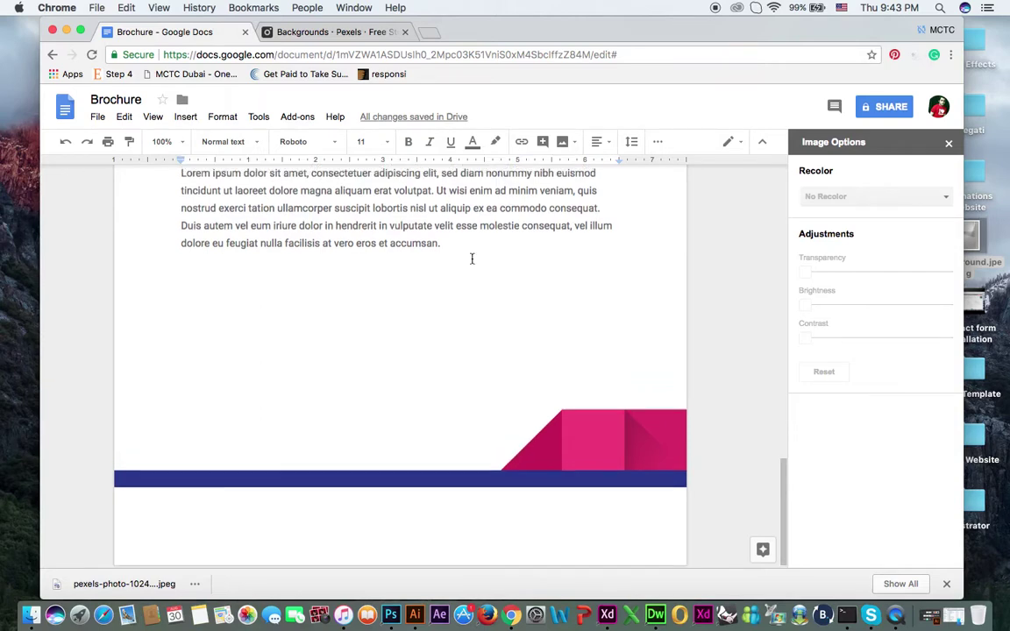
scroll(472, 259, up, 7)
scroll(487, 509, down, 2)
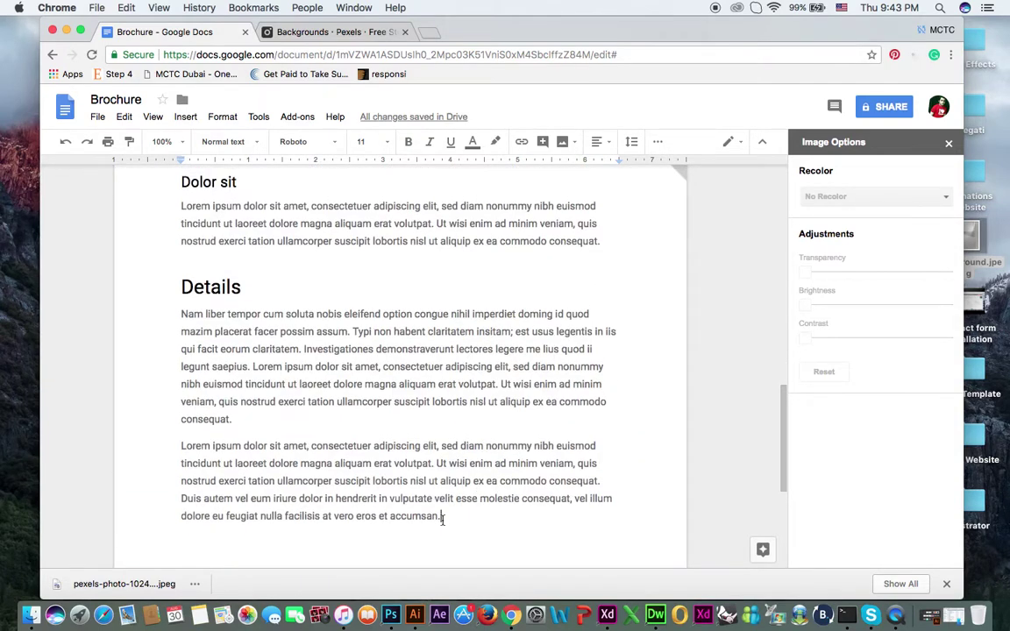
drag(469, 521, 200, 221)
key(BackSpace)
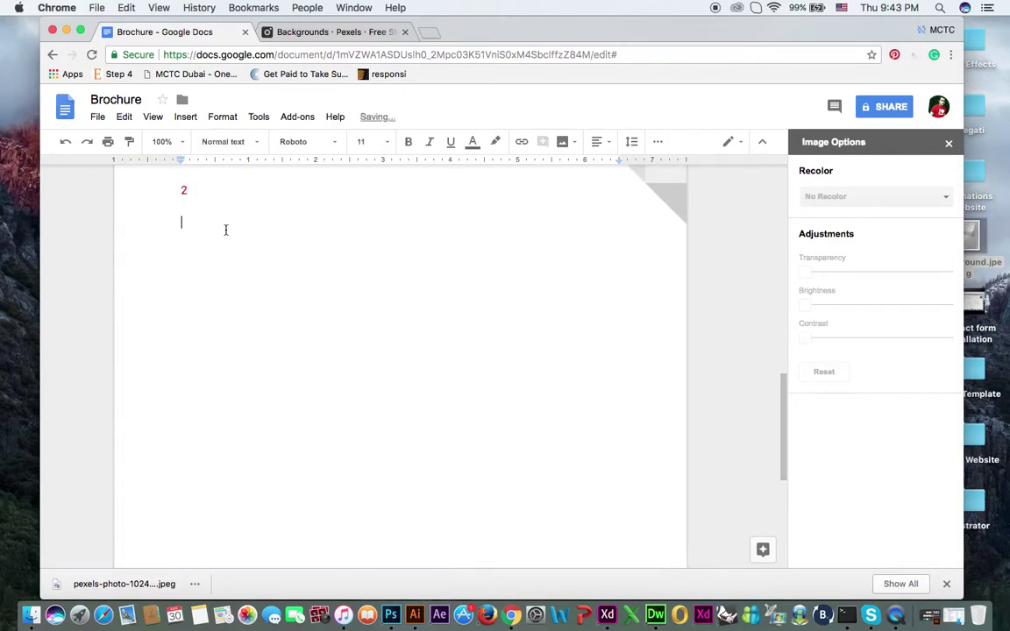
key(BackSpace)
key(BackSpace)
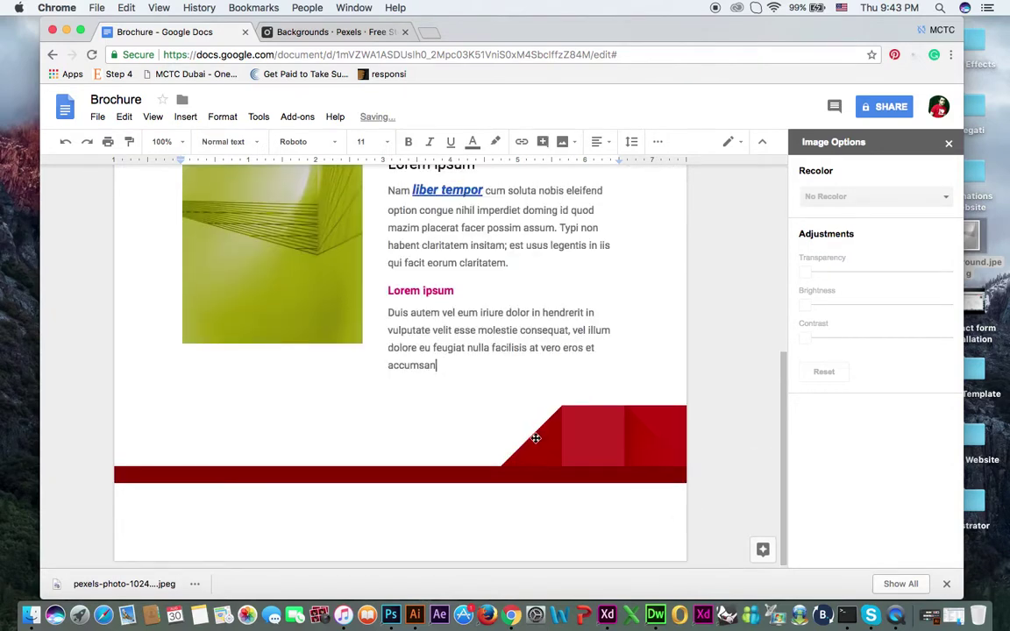
Step: Drag the red footer banner down to the bottom of the page
scroll(510, 398, up, 1)
scroll(509, 398, down, 1)
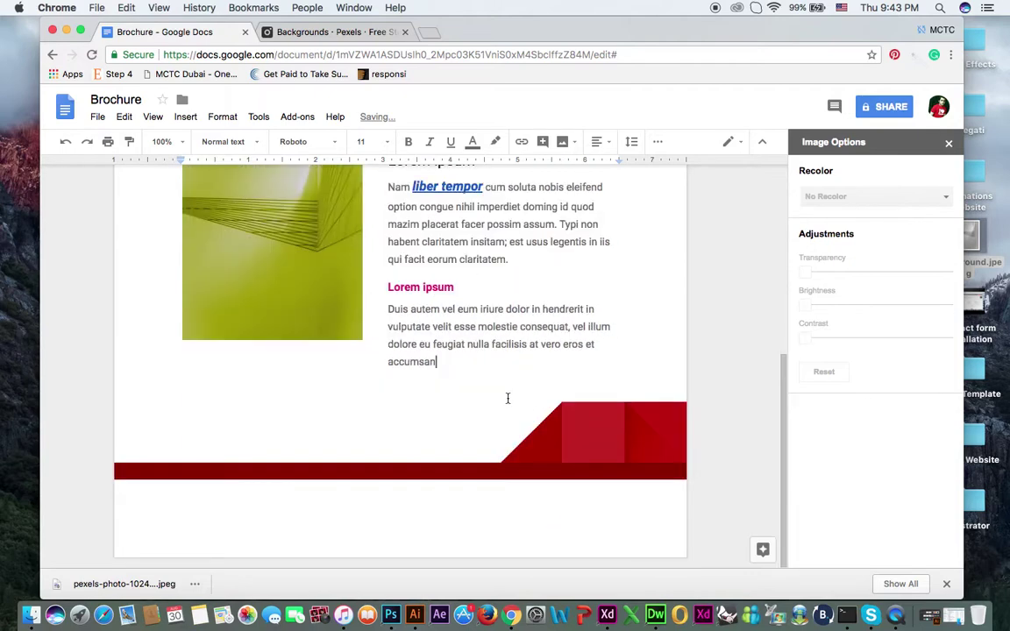
click(488, 506)
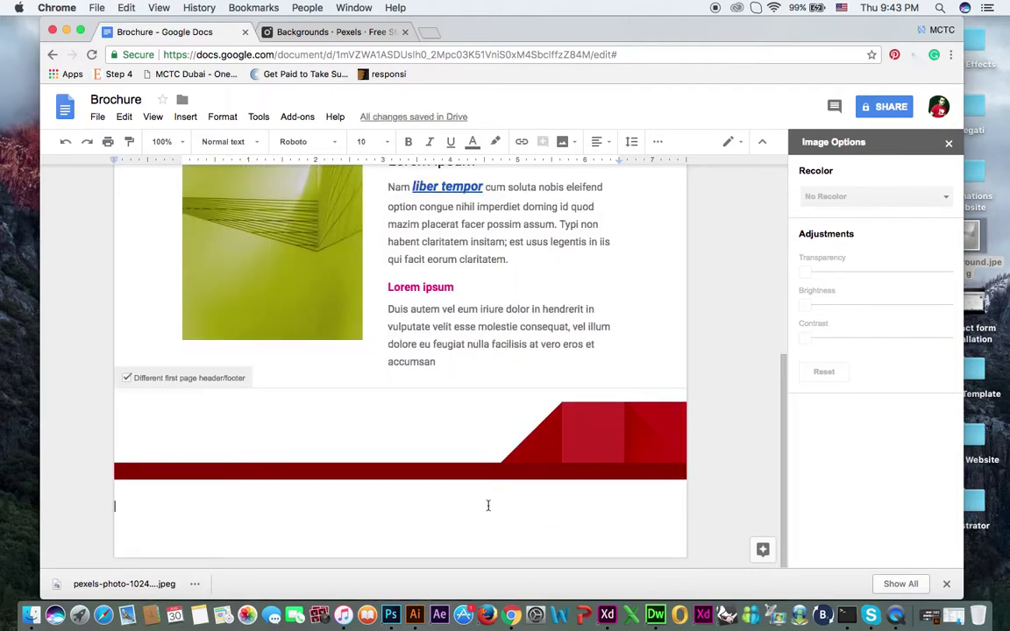
click(569, 445)
drag(570, 442, 552, 523)
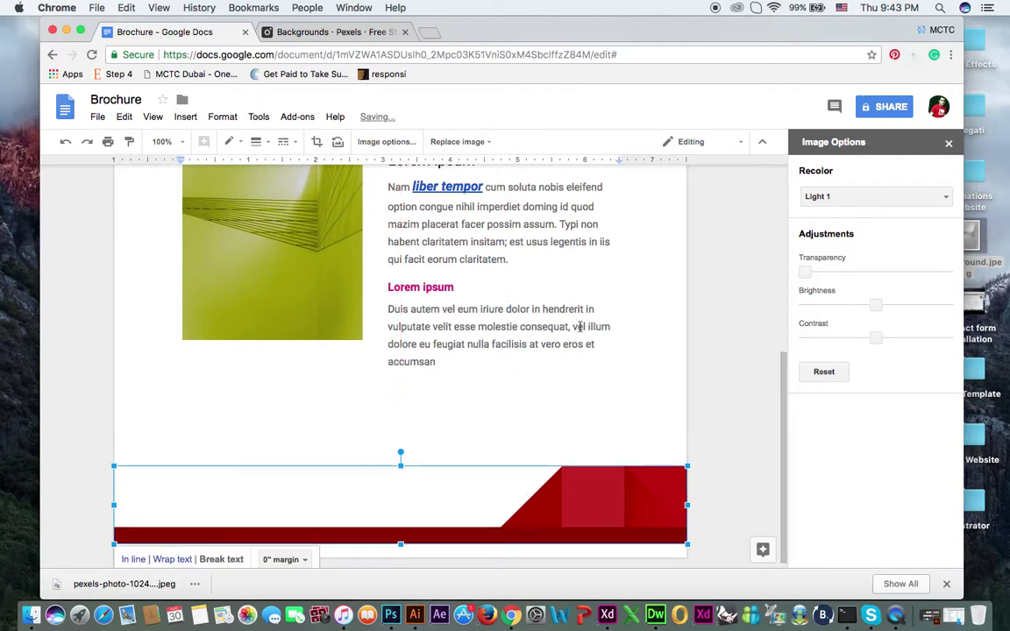
click(632, 390)
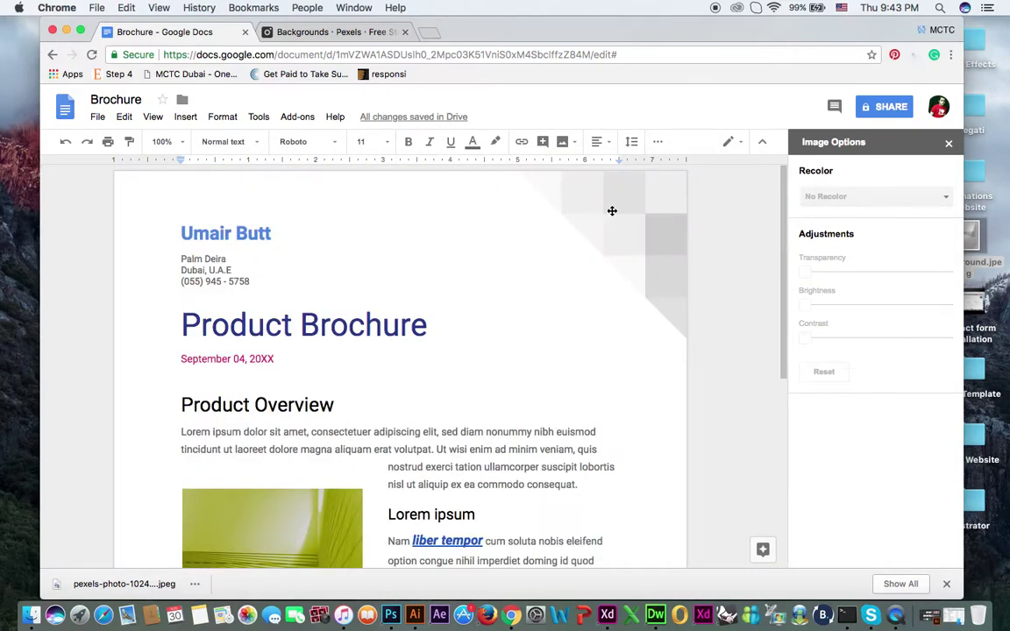
Step: Download the brochure as Brochure.pdf via Download as > PDF Document
click(612, 211)
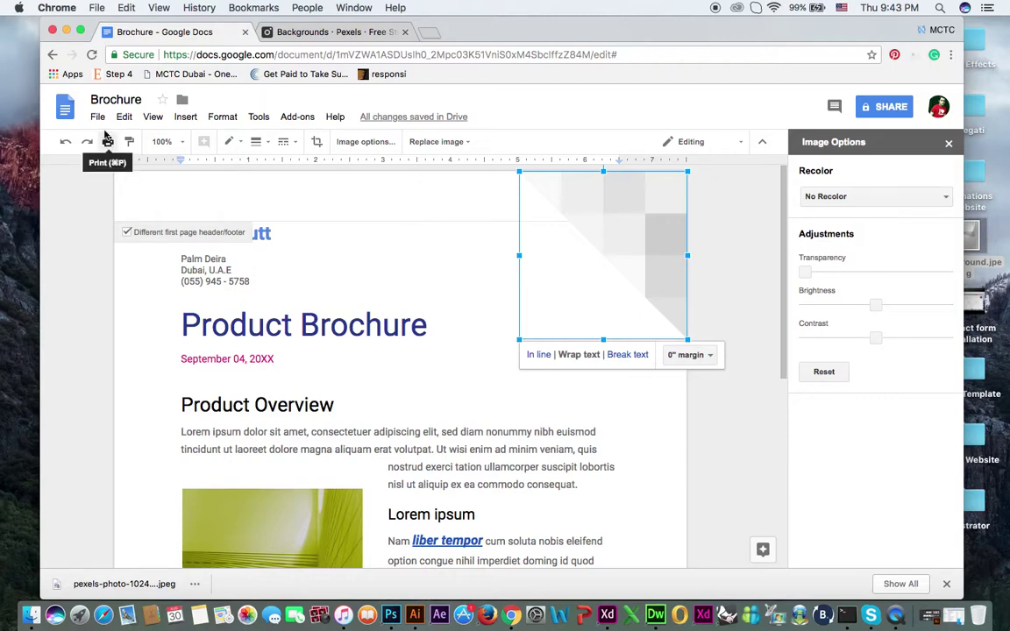
click(98, 116)
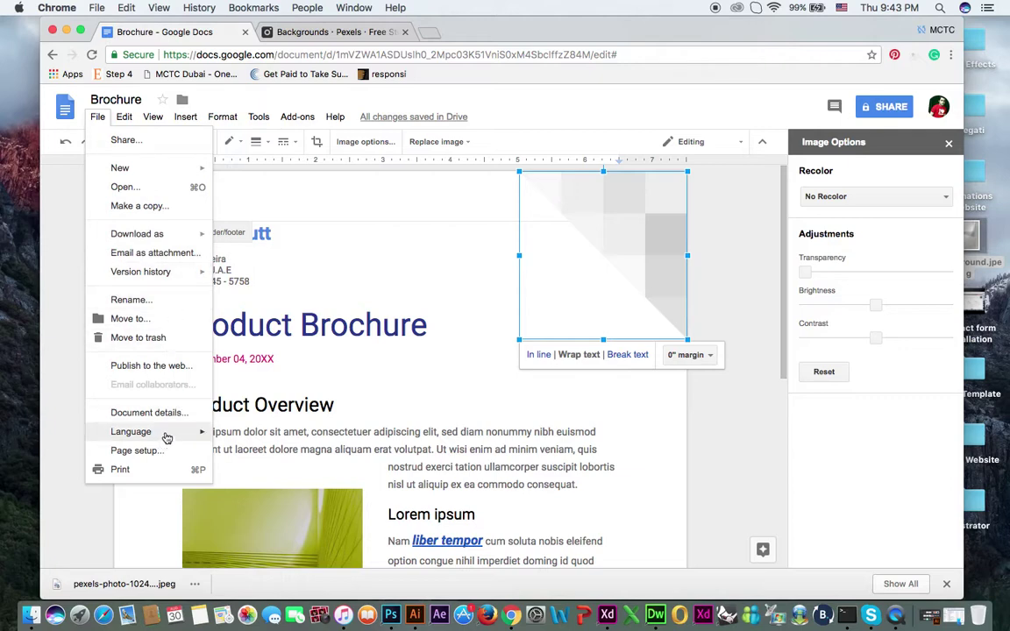
mouse_move(162, 232)
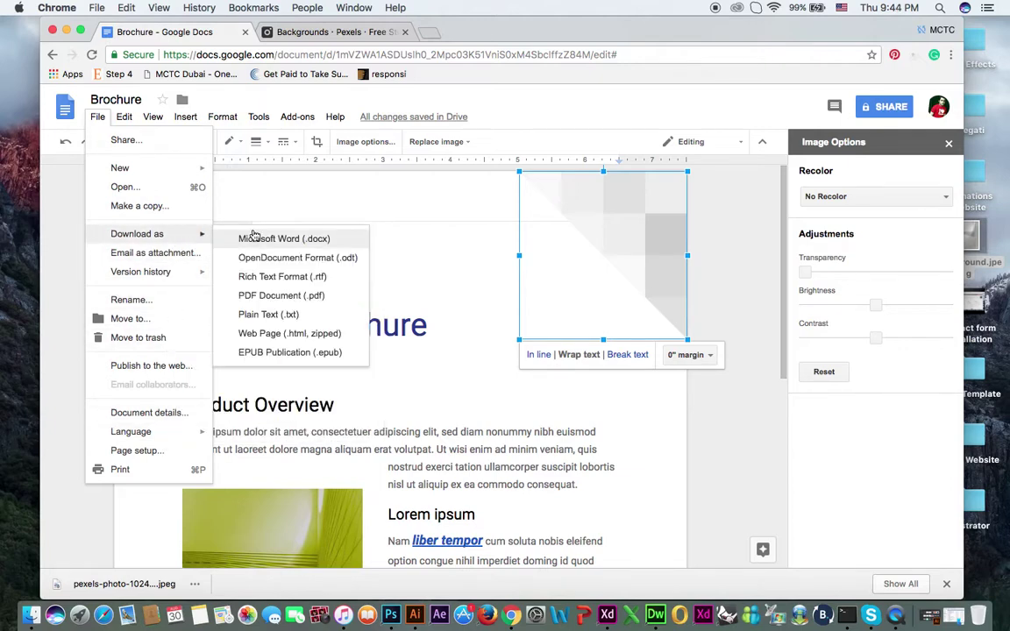
click(277, 297)
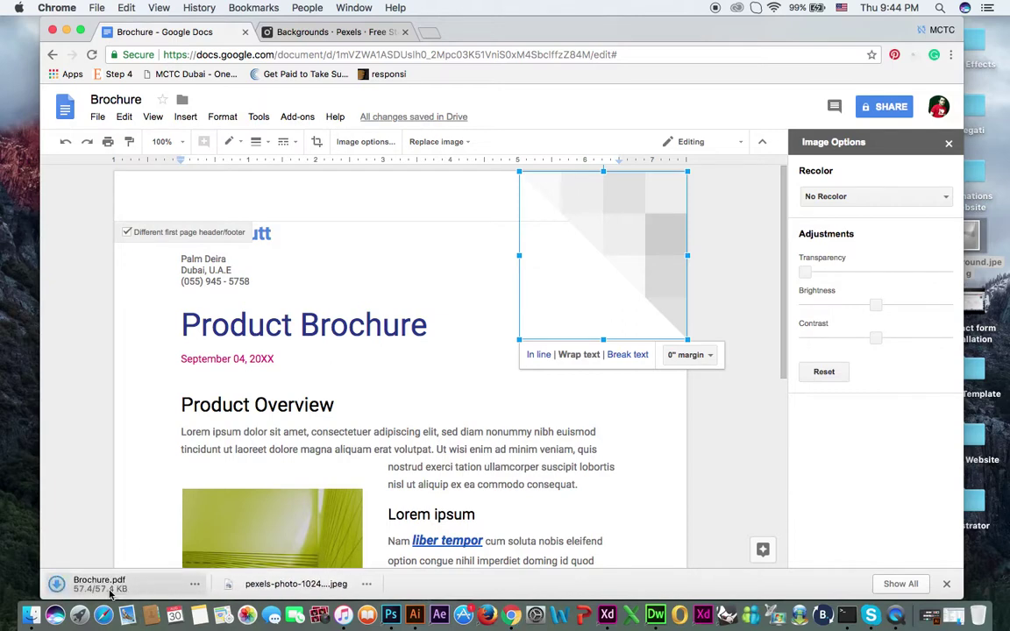
Step: Open the downloaded Brochure.pdf, check its single page, and return to the Docs brochure
double_click(105, 586)
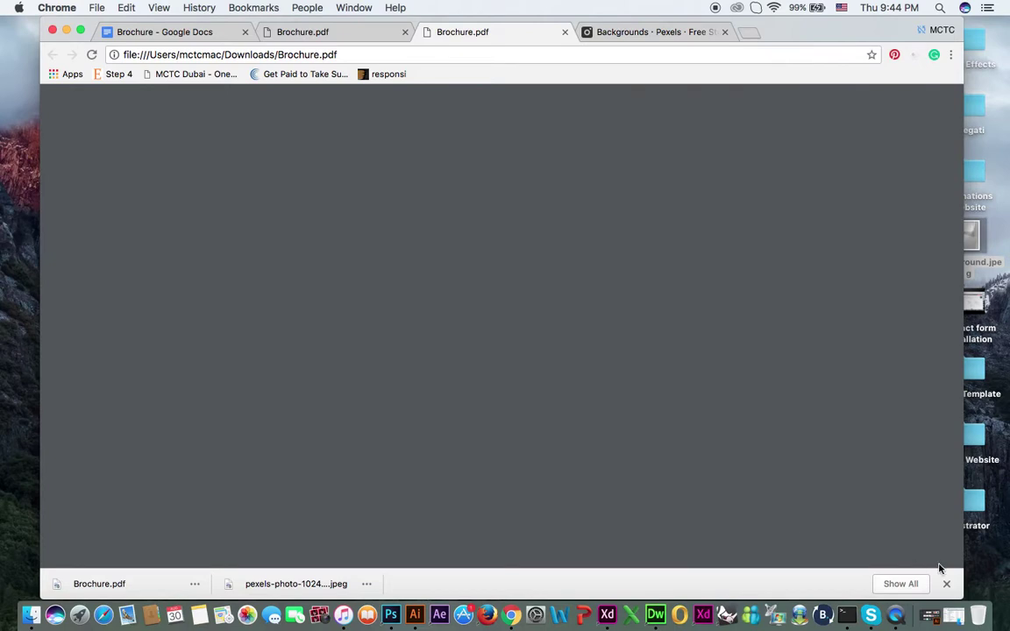
click(947, 584)
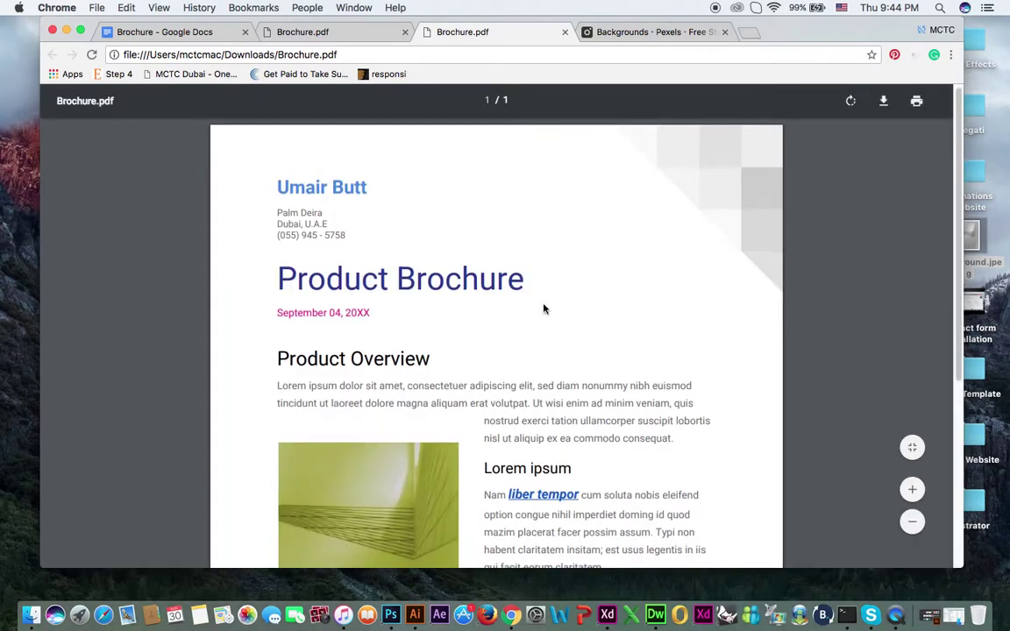
scroll(544, 309, down, 5)
scroll(544, 303, up, 5)
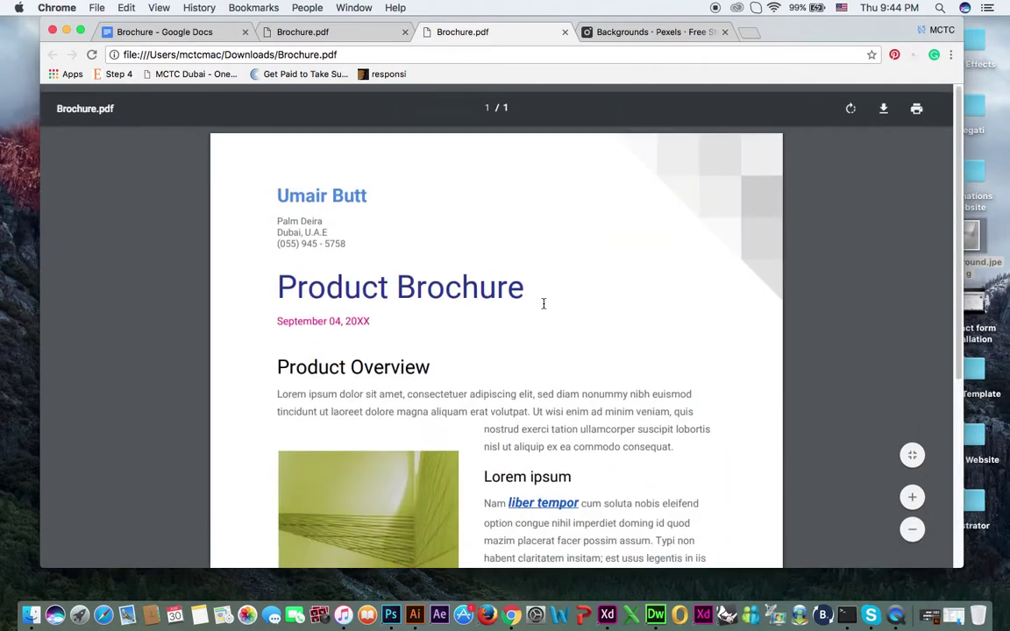
scroll(548, 314, down, 1)
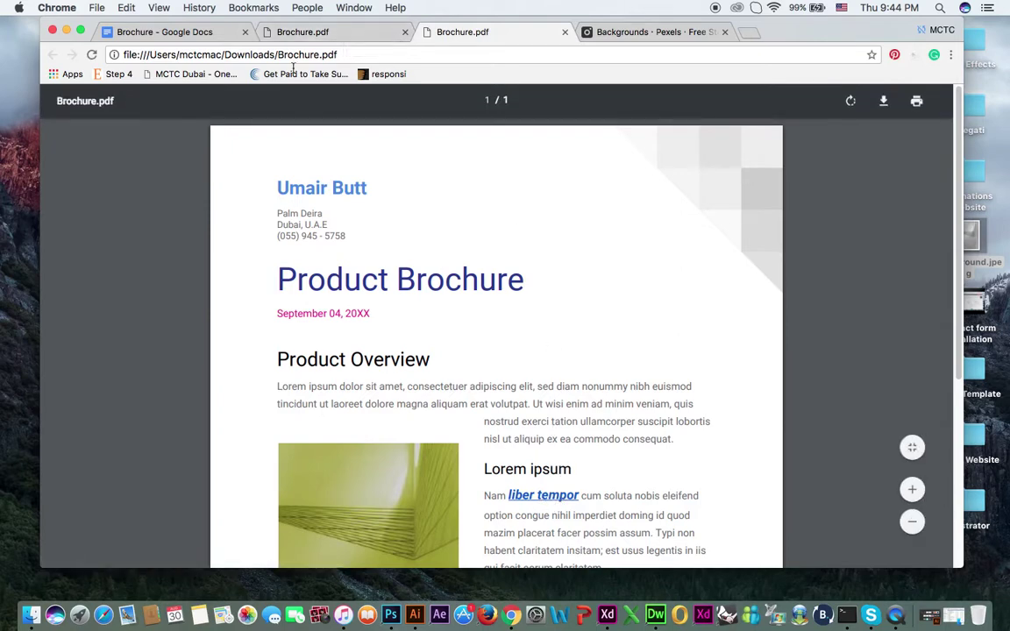
click(298, 33)
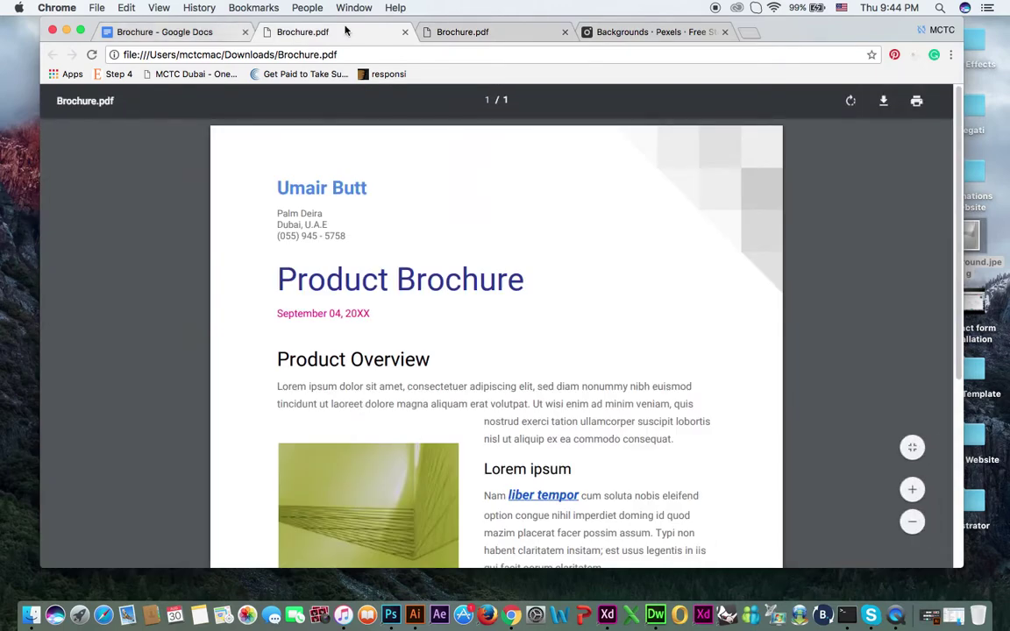
click(189, 32)
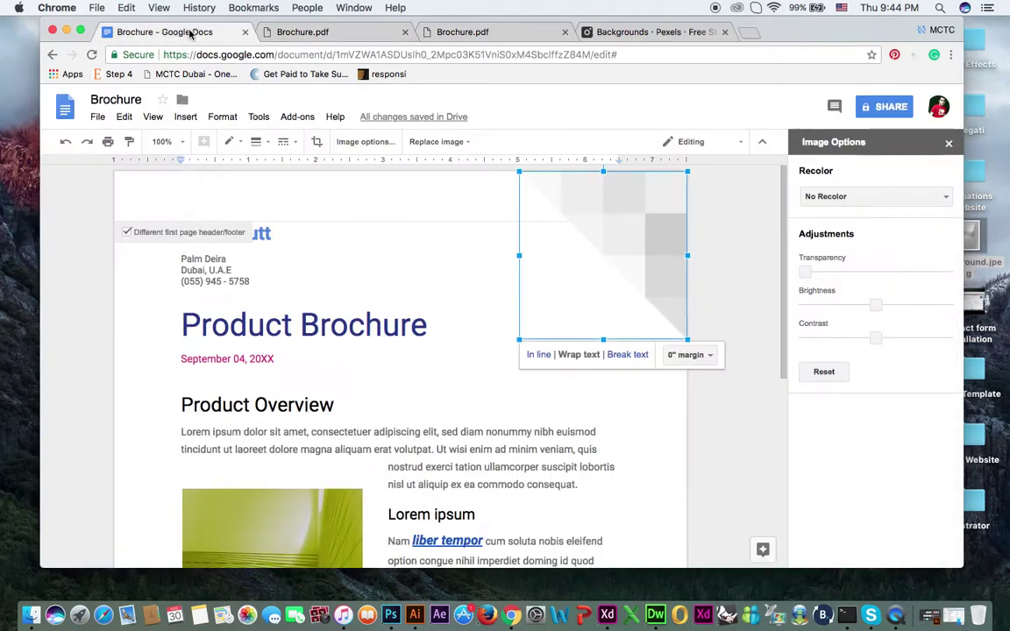
Step: Download the brochure as a zipped Web Page (.html), saved as Brochure.zip
click(97, 117)
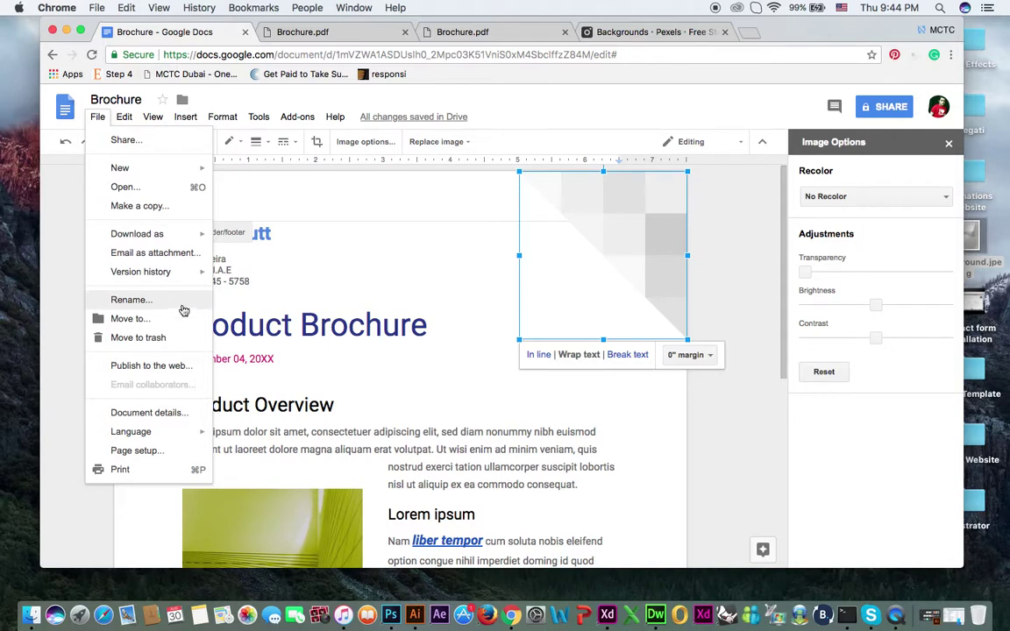
mouse_move(165, 232)
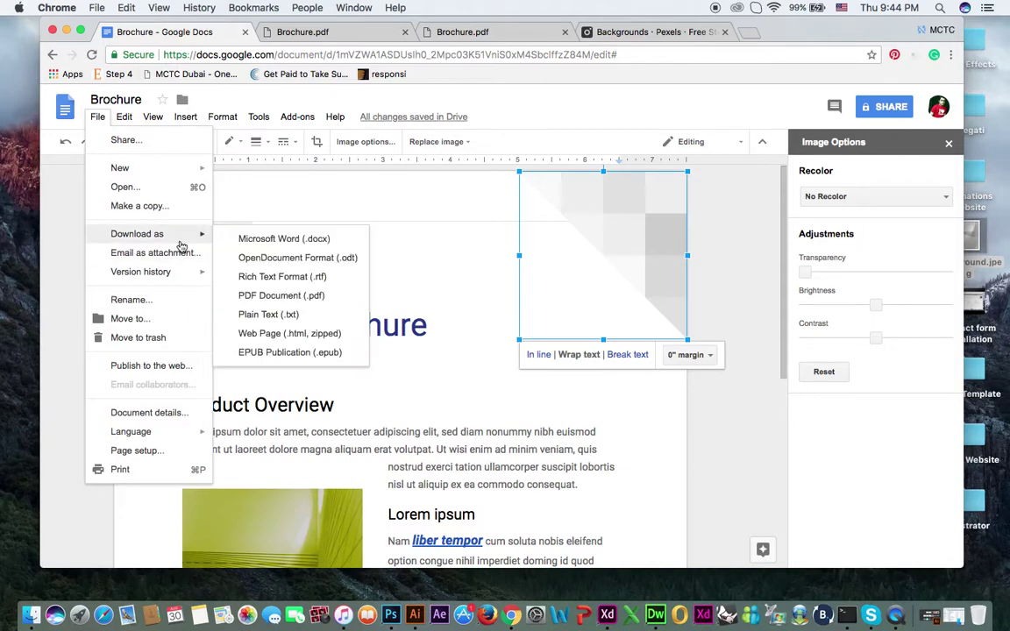
click(295, 338)
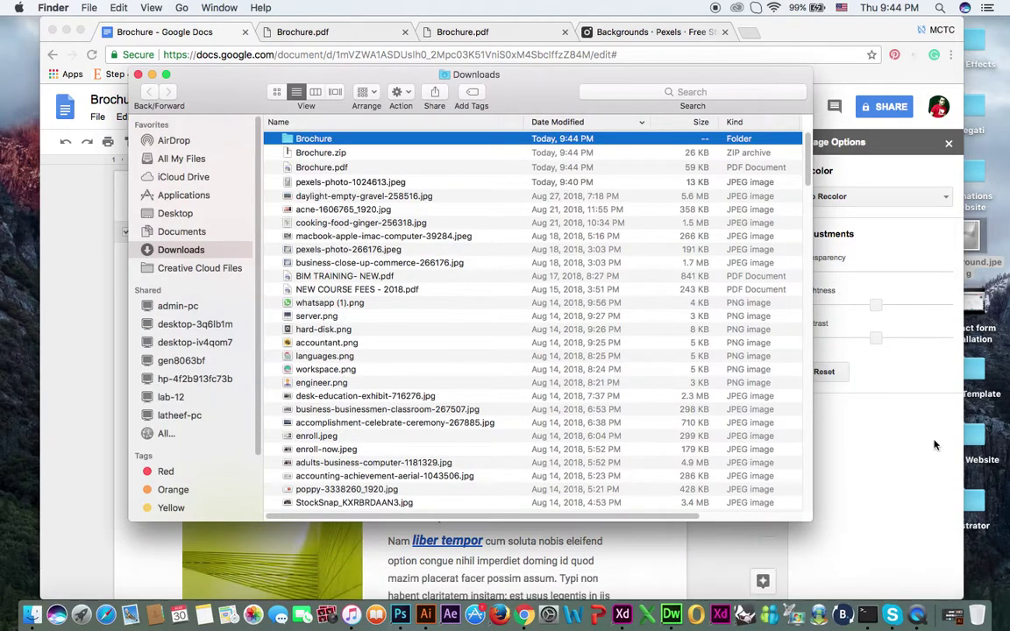
Step: Open the extracted Brochure folder and its Brochure.html in Chrome
double_click(316, 138)
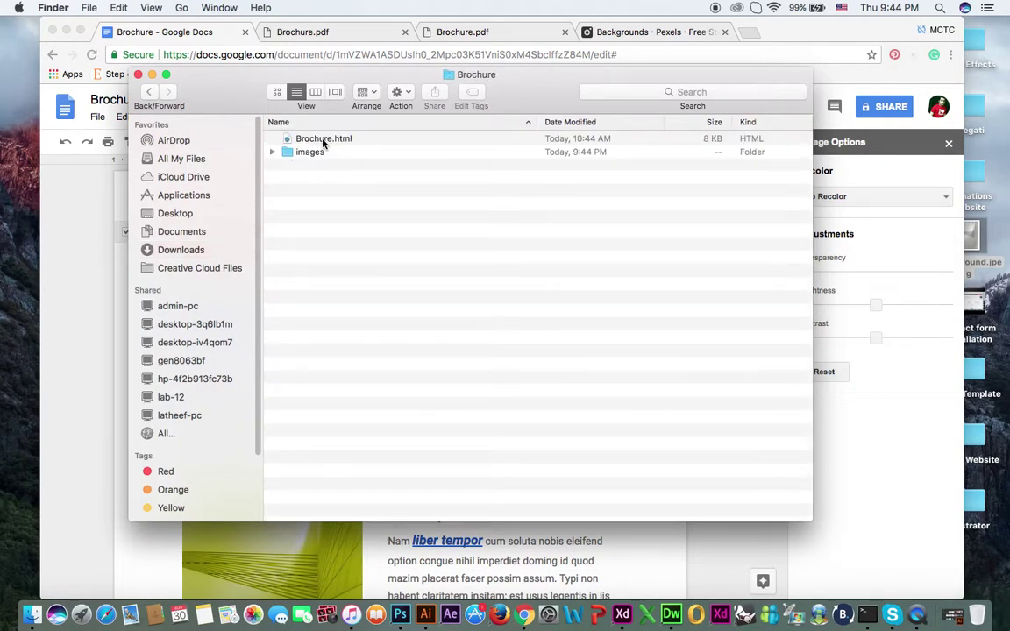
double_click(317, 138)
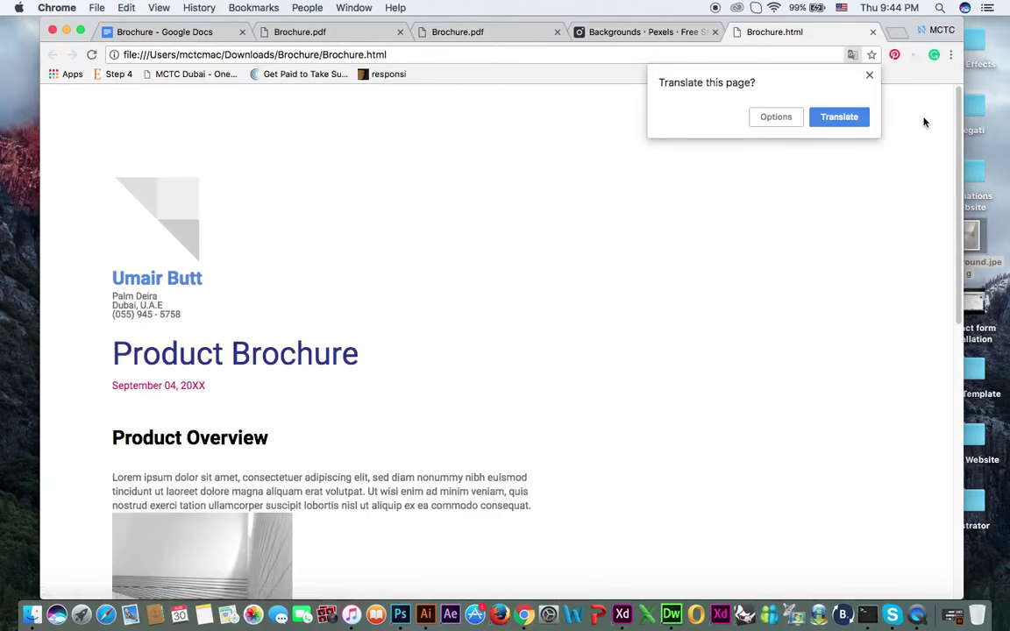
Step: Skim the Brochure.html preview, dismissing the translate offer, then close that tab
click(869, 76)
scroll(397, 373, down, 10)
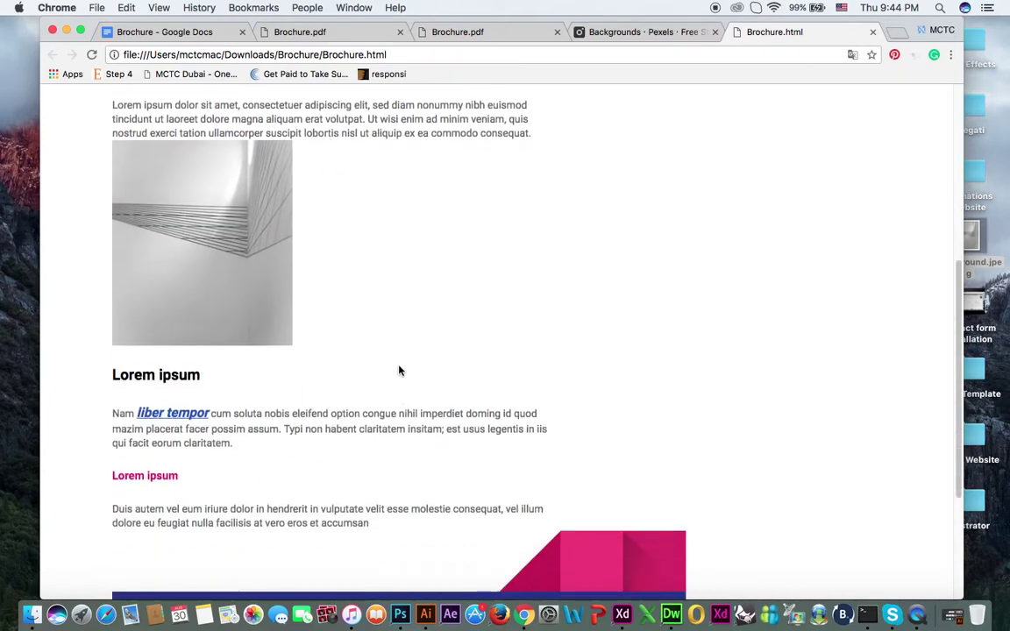
scroll(380, 235, down, 2)
scroll(380, 233, up, 12)
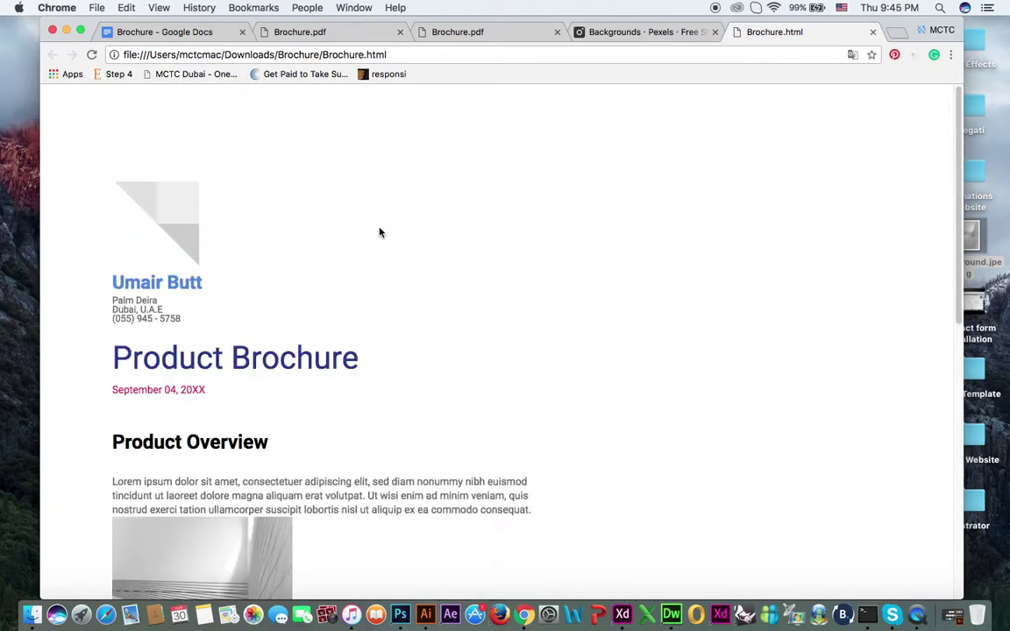
click(872, 32)
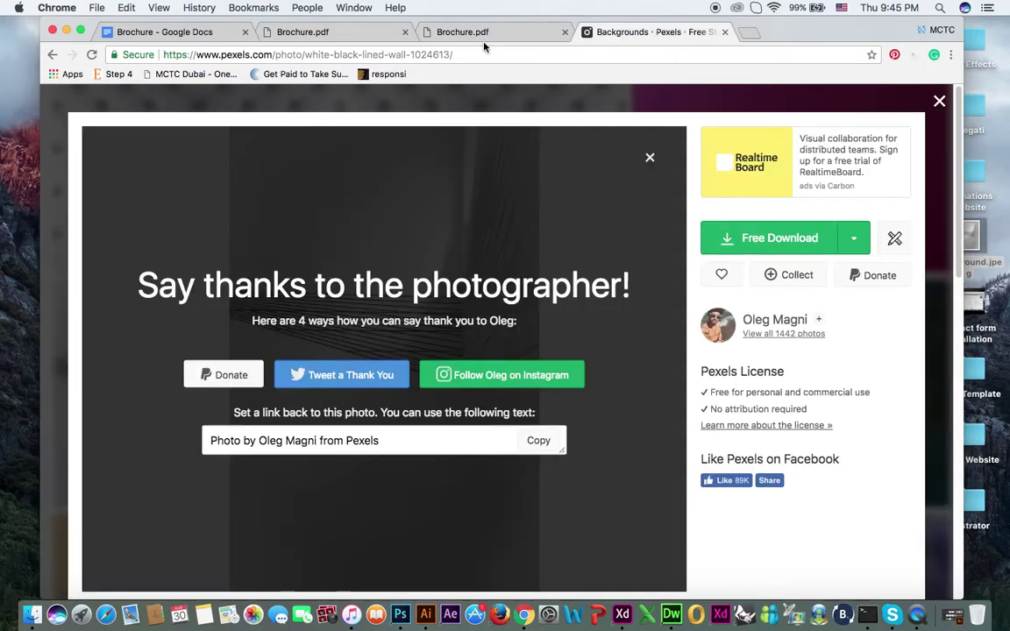
Step: Close the Pexels popup and page, check Brochure.pdf, and return to the Docs brochure
click(939, 103)
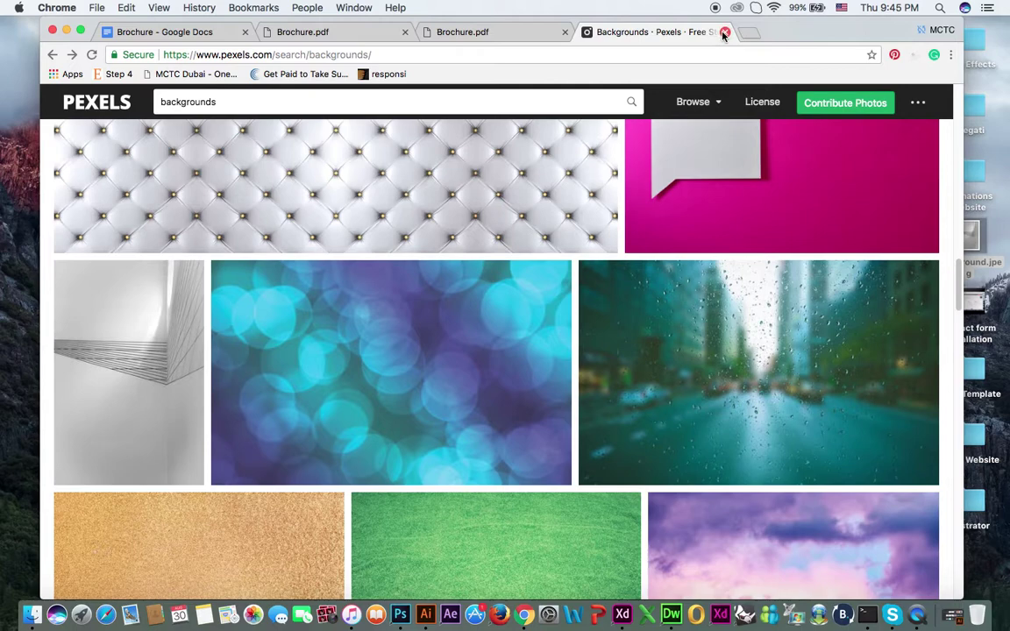
click(725, 32)
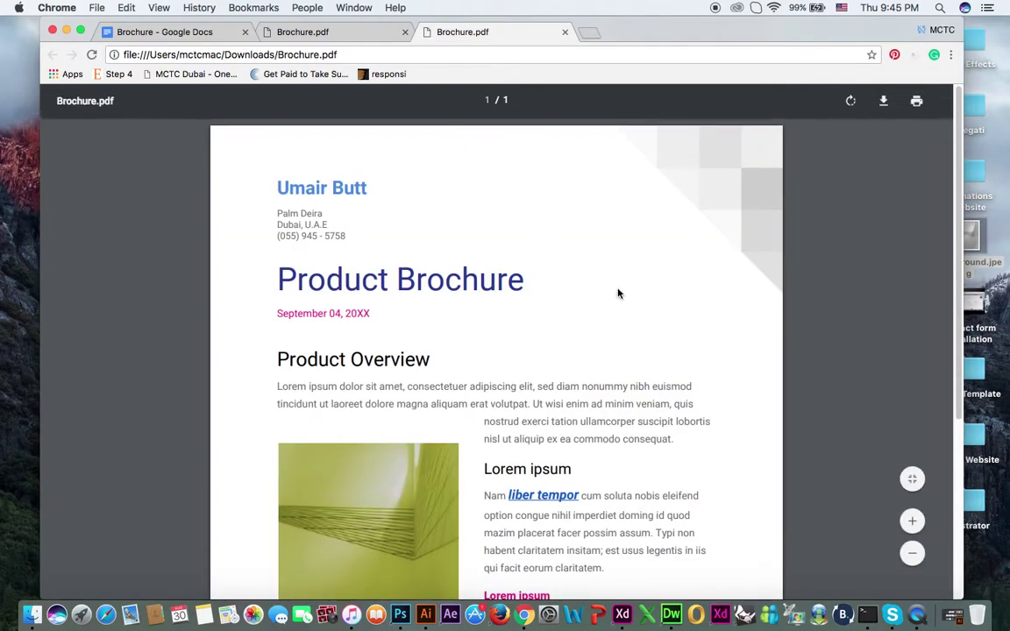
scroll(602, 251, down, 5)
scroll(603, 251, up, 5)
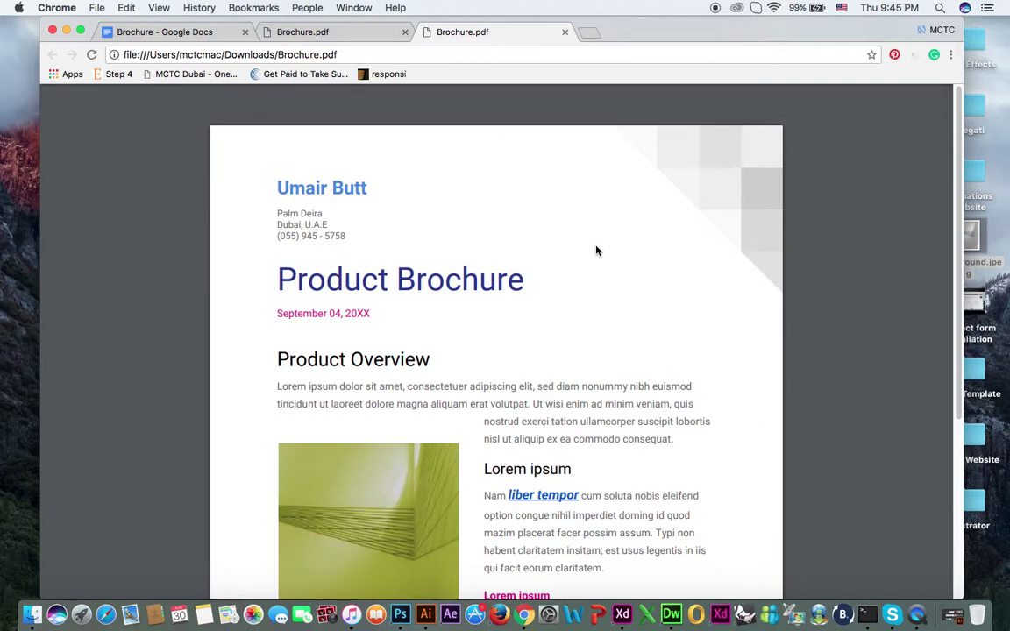
click(208, 33)
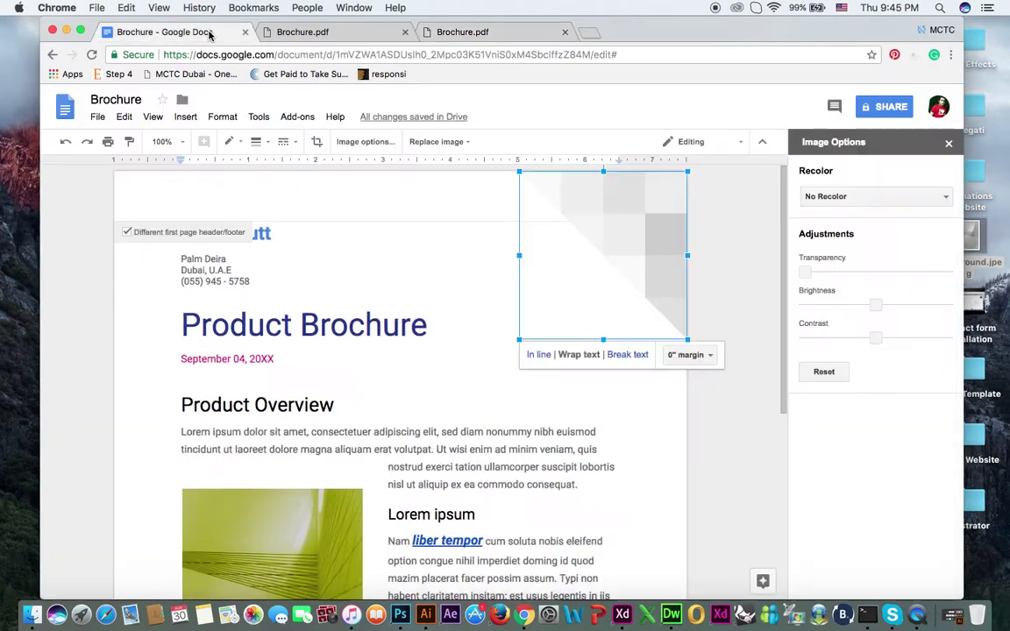
click(747, 281)
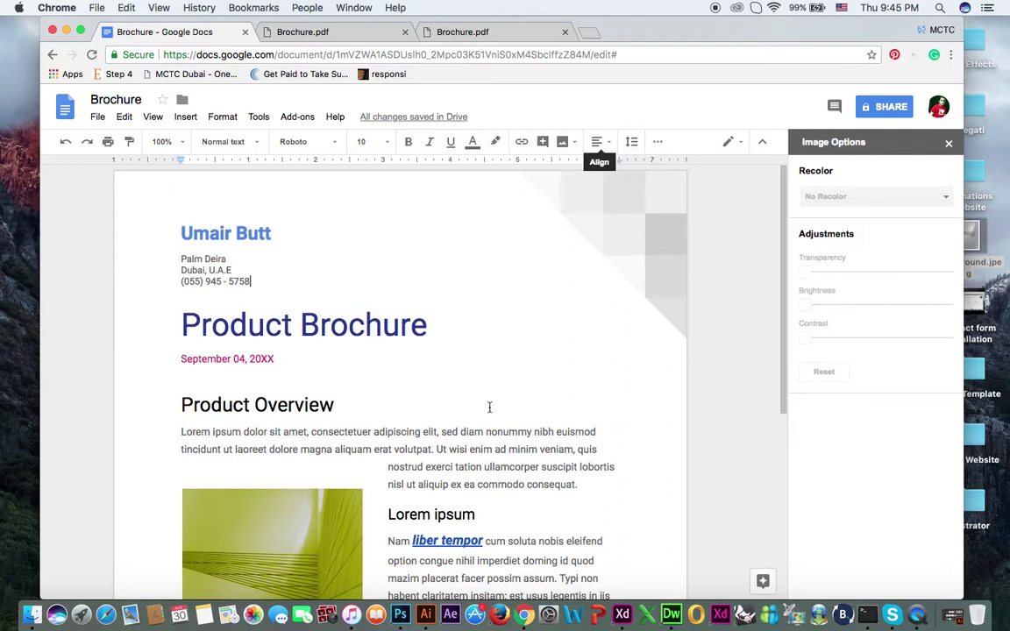
Step: Centre-align the Product Overview paragraph and bring up the brochure's Share with others dialog
drag(587, 486, 177, 434)
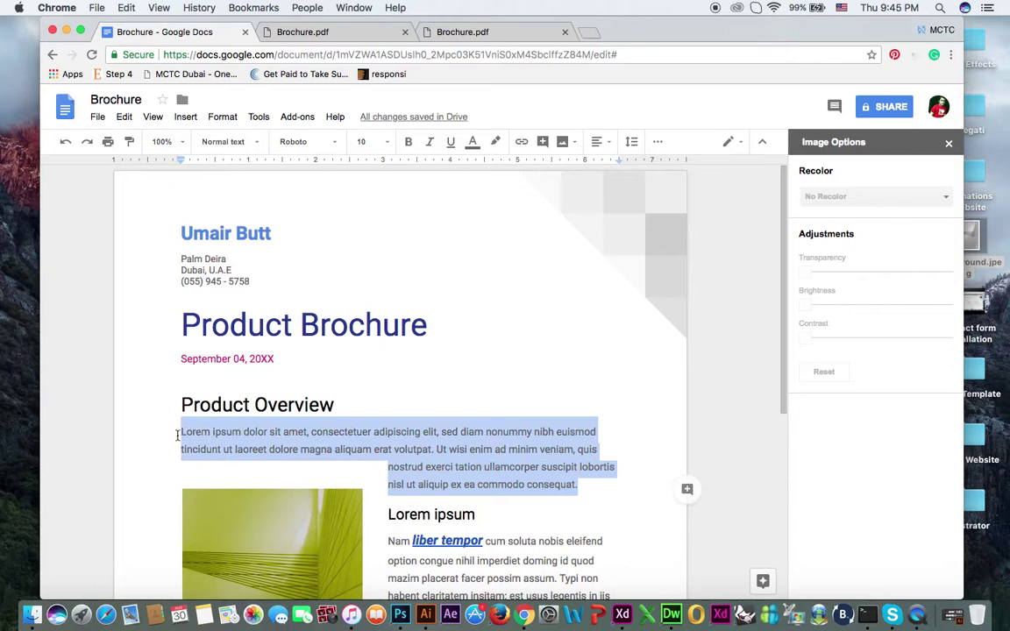
click(596, 142)
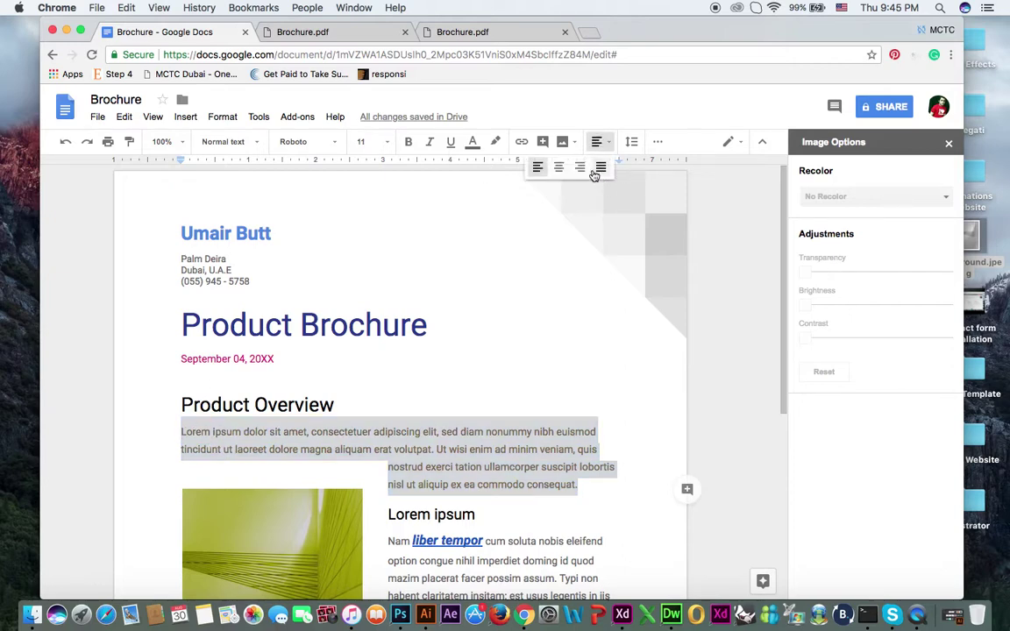
click(560, 168)
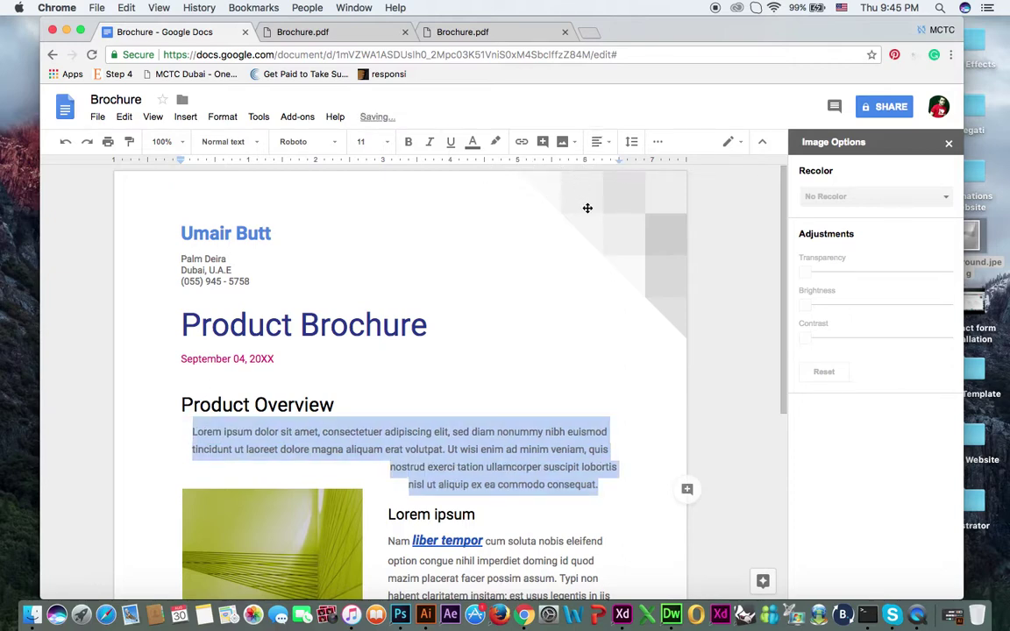
click(646, 414)
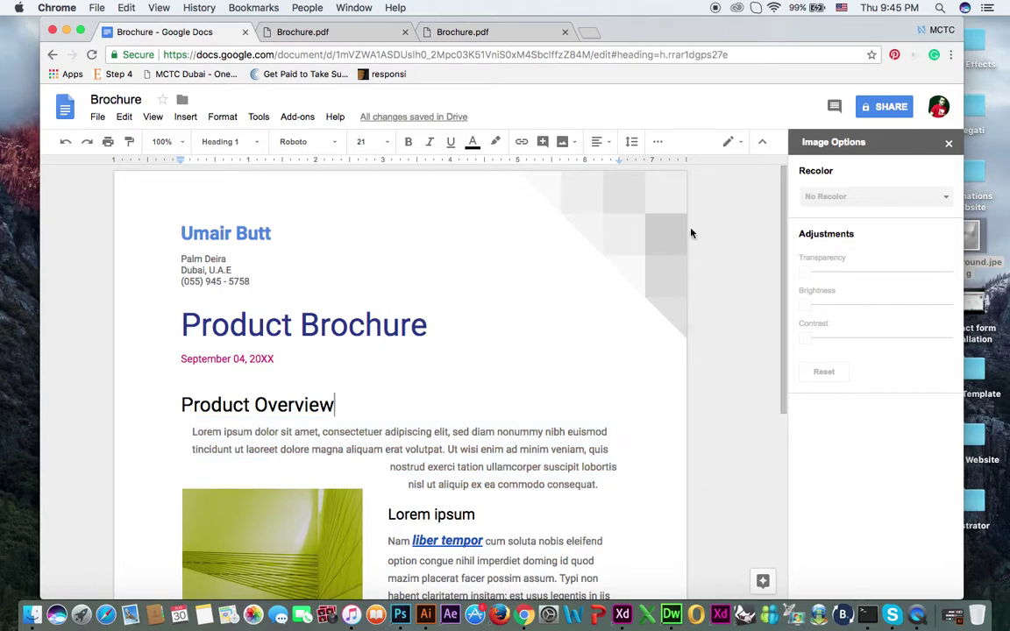
click(887, 107)
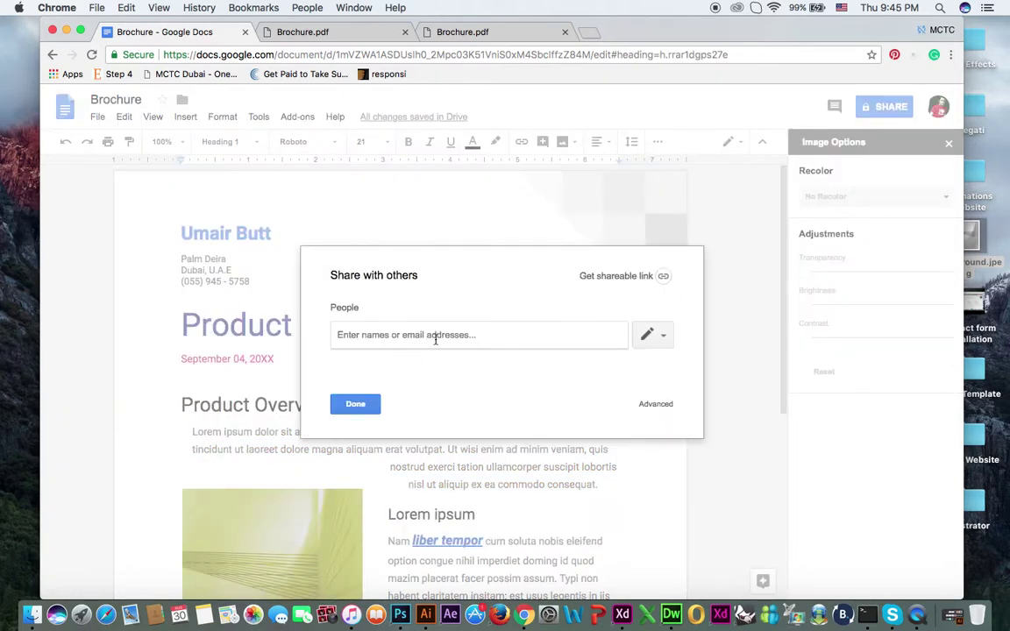
Step: Get a shareable view link, test it in a new tab, then return to the brochure tab
click(663, 277)
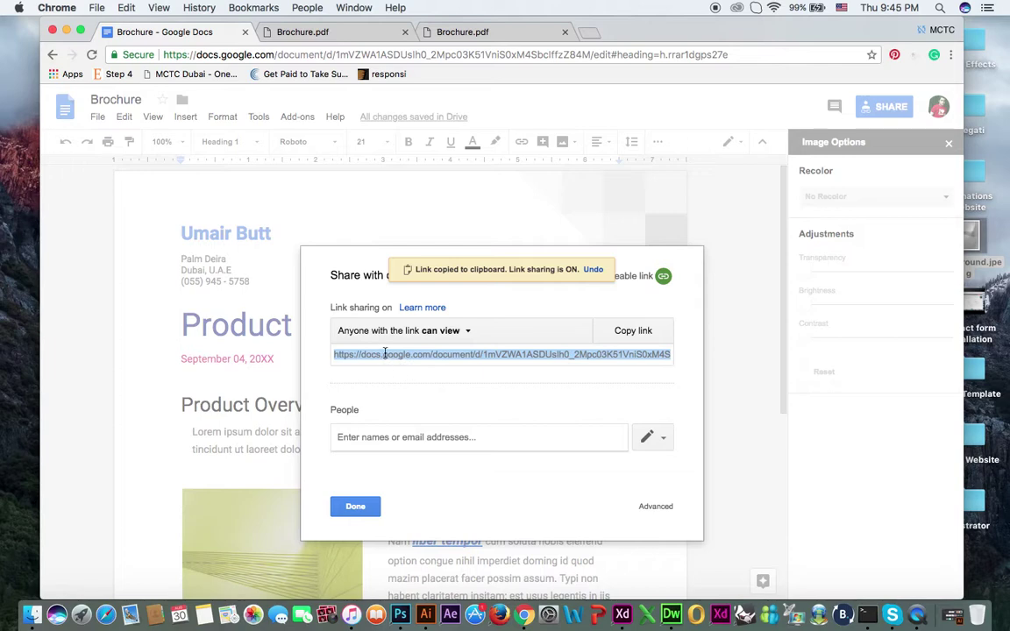
click(589, 32)
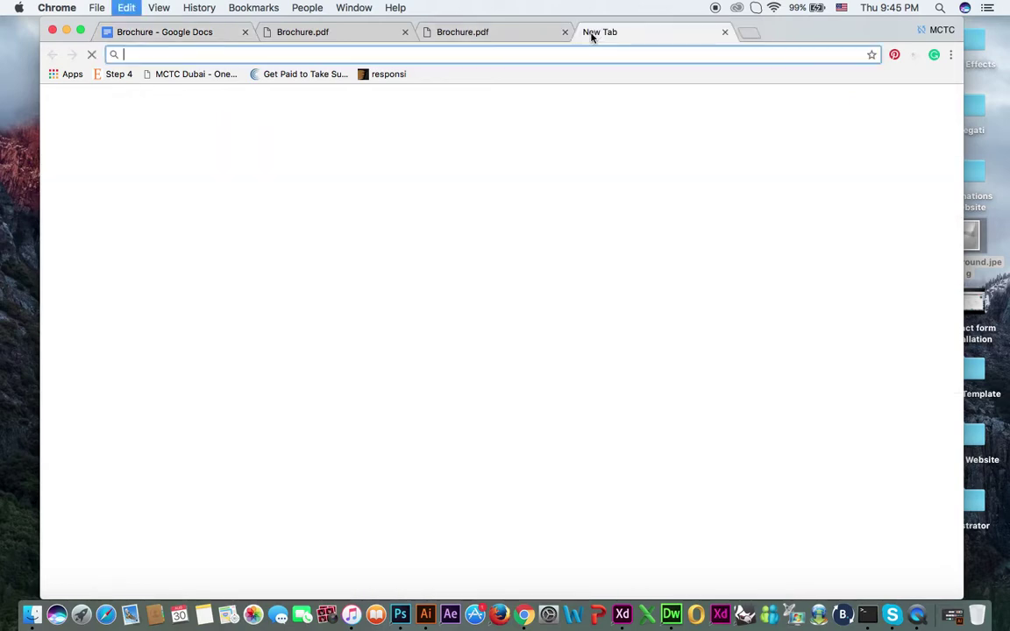
key(super+v)
key(Return)
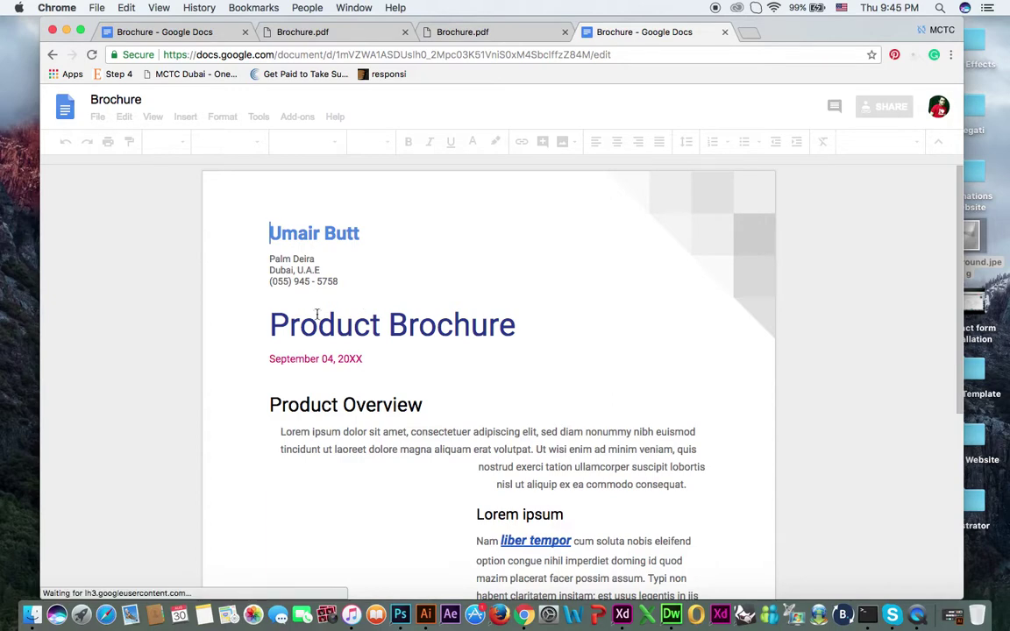
scroll(171, 208, down, 3)
click(148, 40)
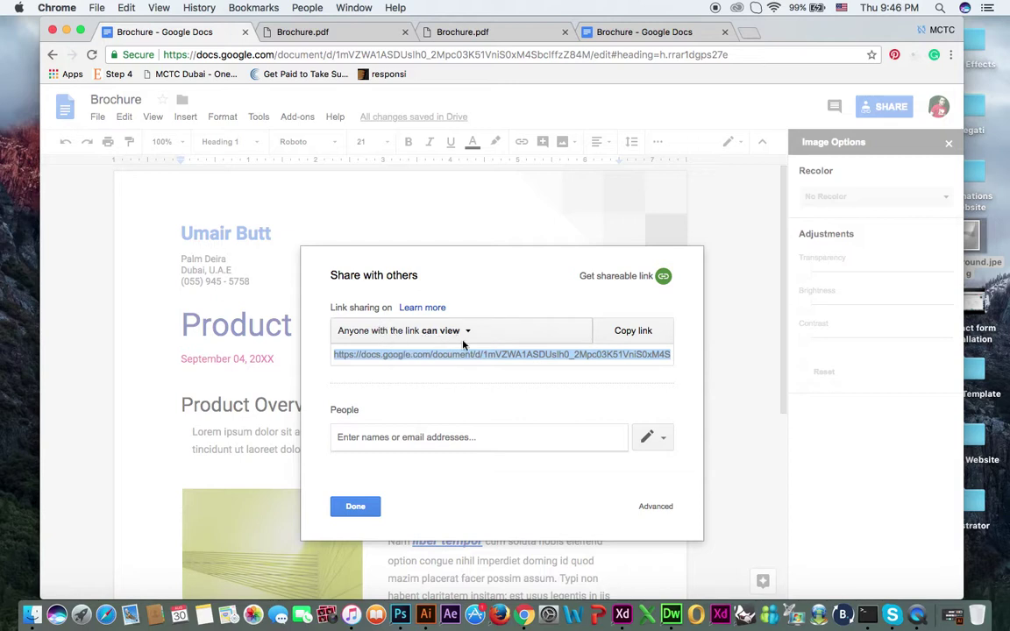
Step: Switch link sharing off, then to 'anyone with the link can edit', and confirm
click(395, 333)
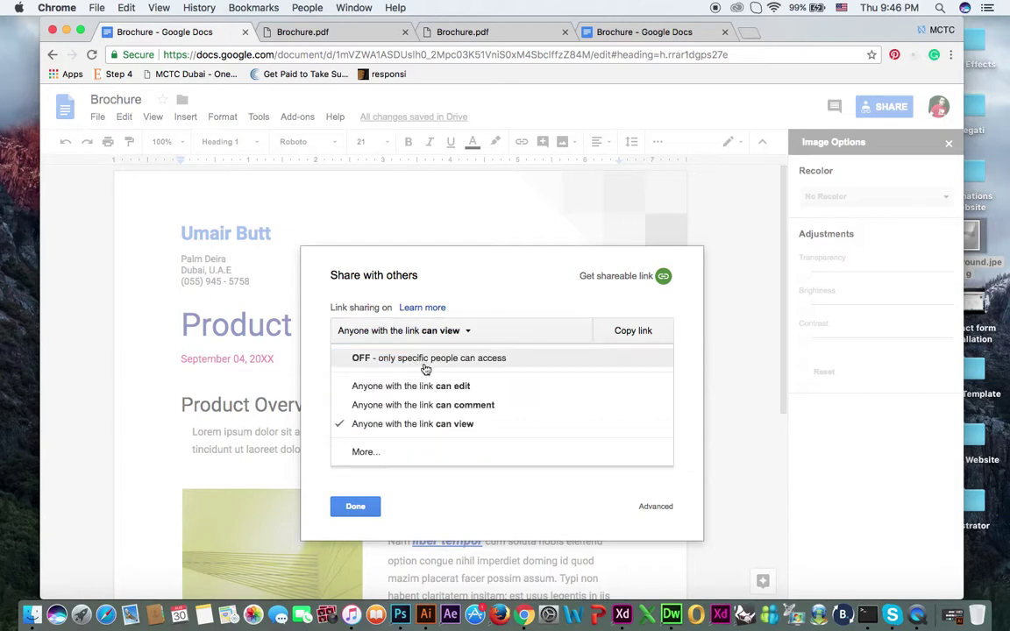
click(368, 357)
click(454, 342)
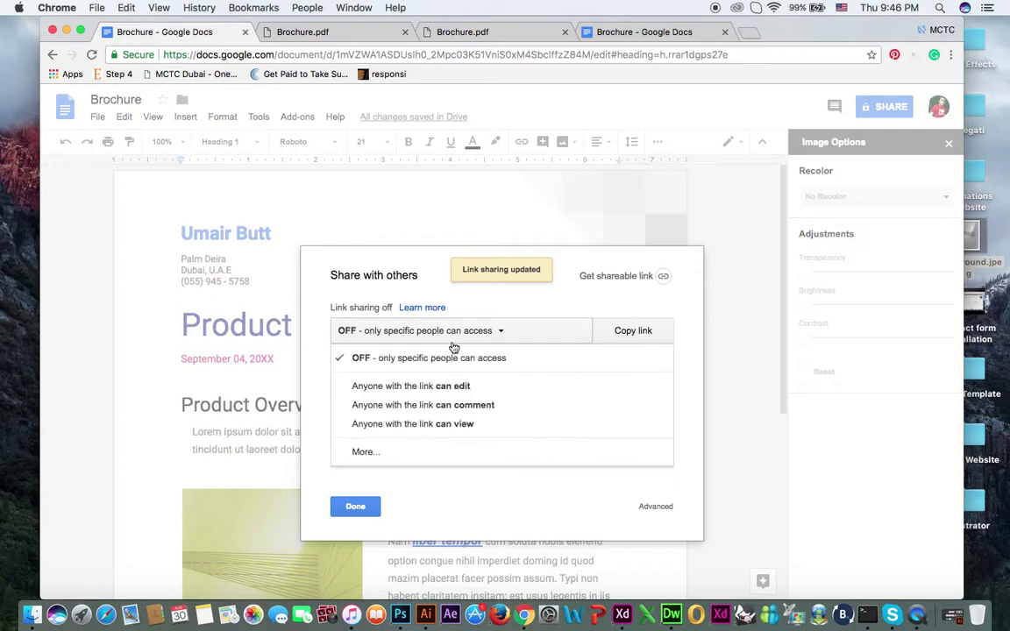
click(422, 388)
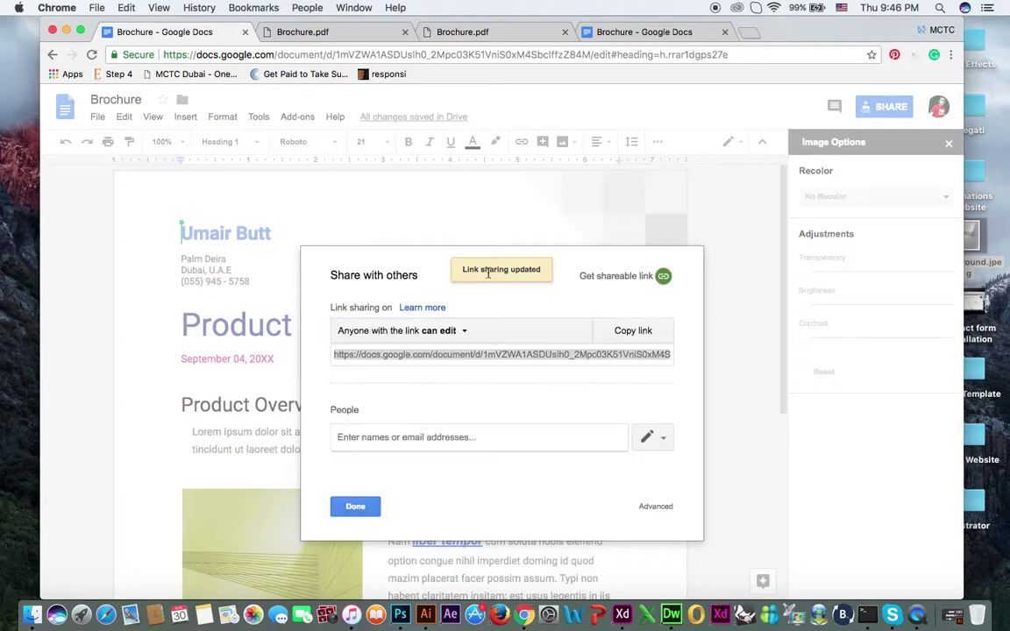
click(357, 506)
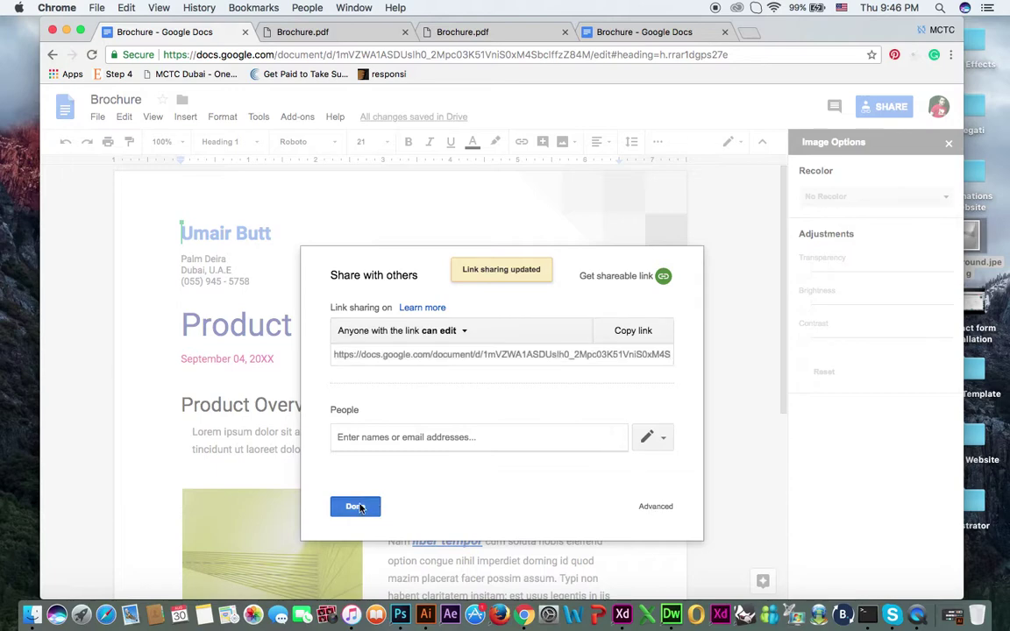
Step: Save the detailed link options, try 'can comment', and finally turn link sharing off
click(884, 107)
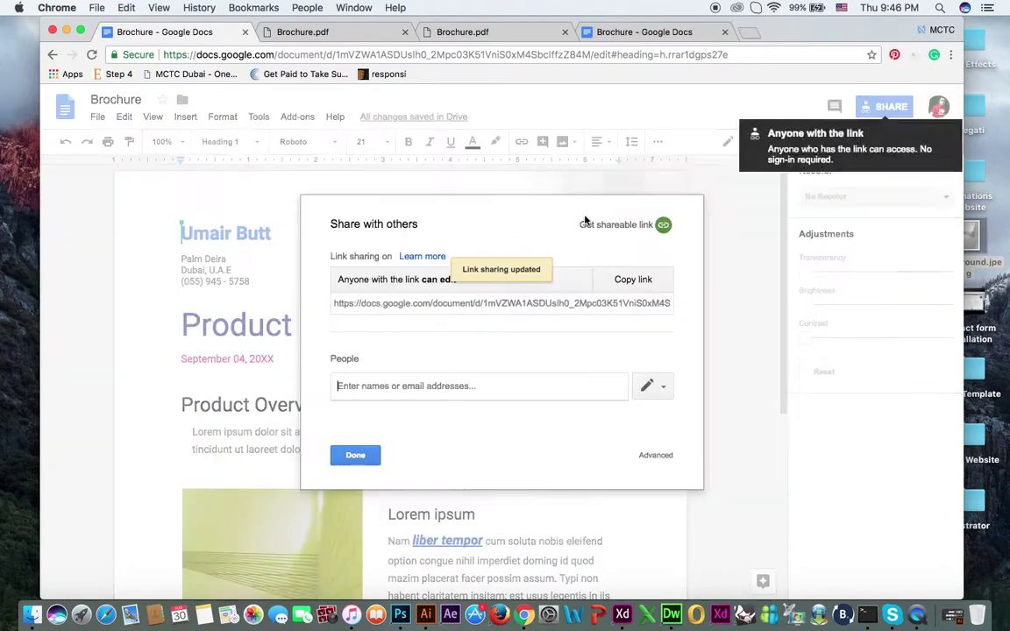
click(430, 280)
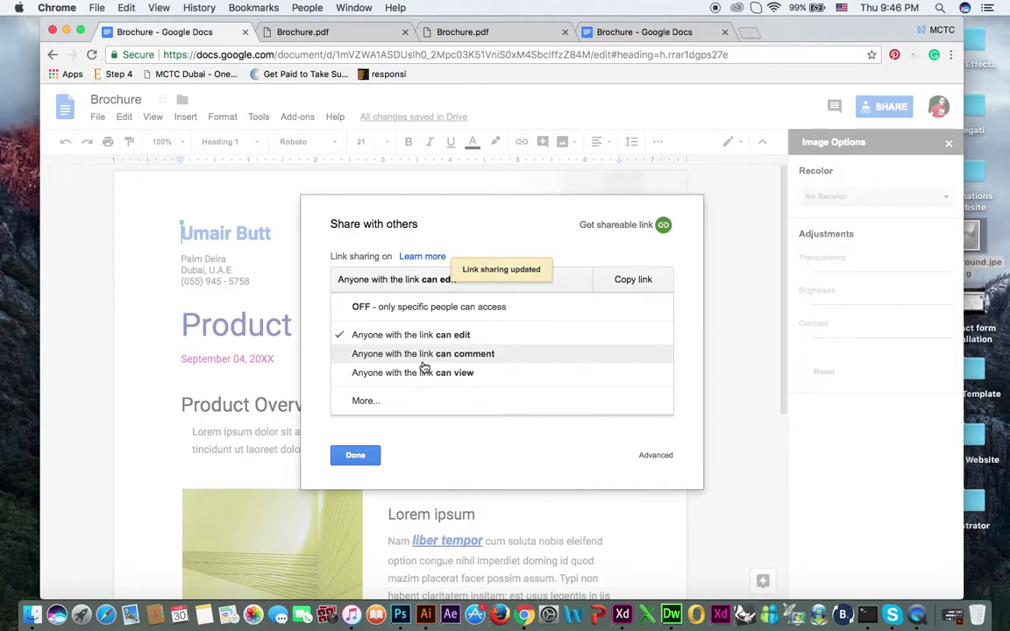
click(379, 402)
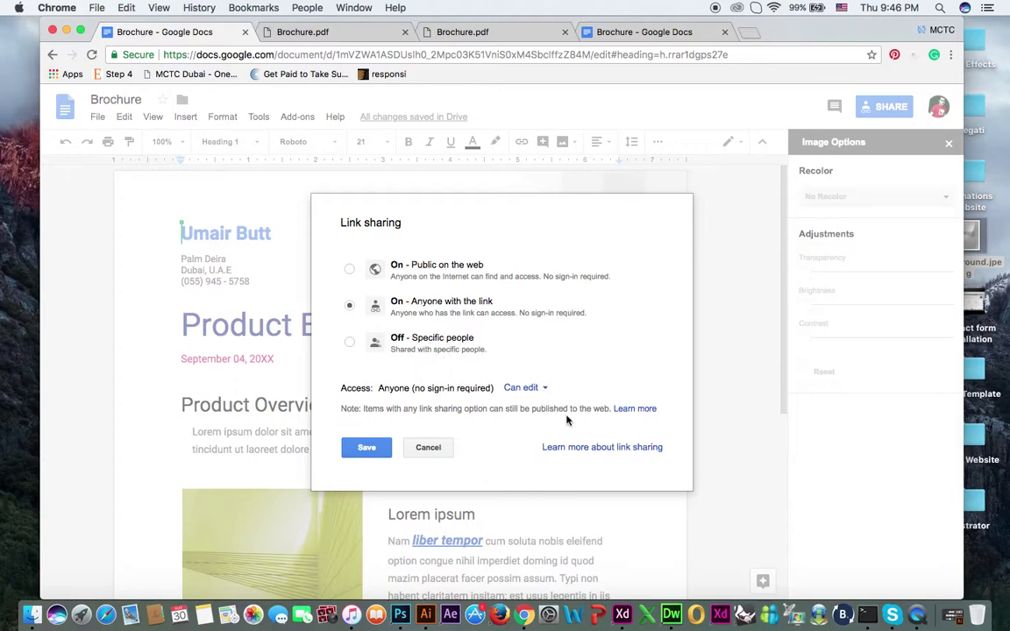
click(367, 448)
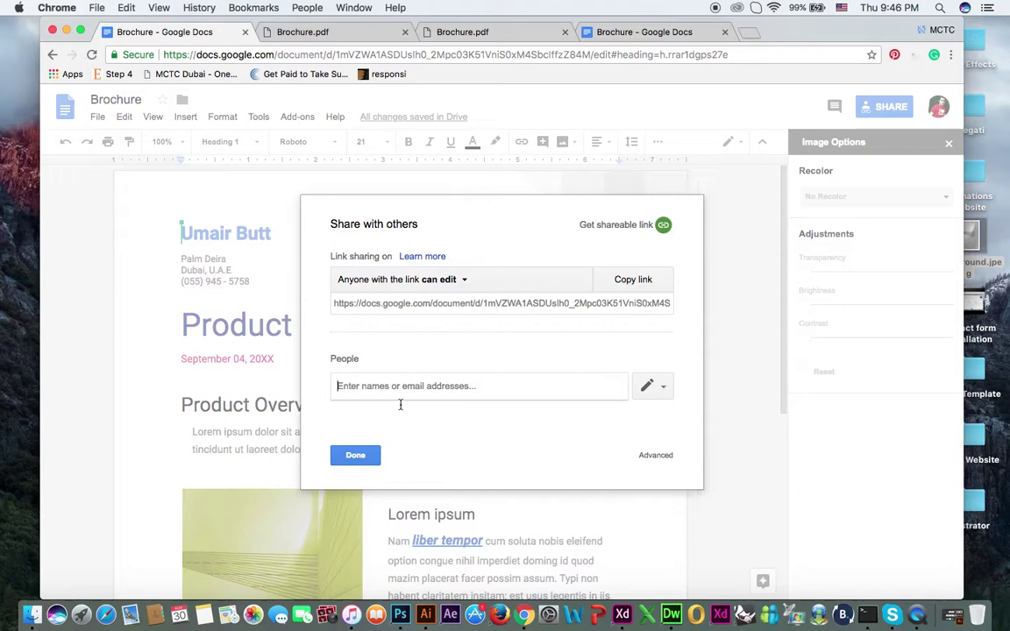
click(451, 280)
click(442, 354)
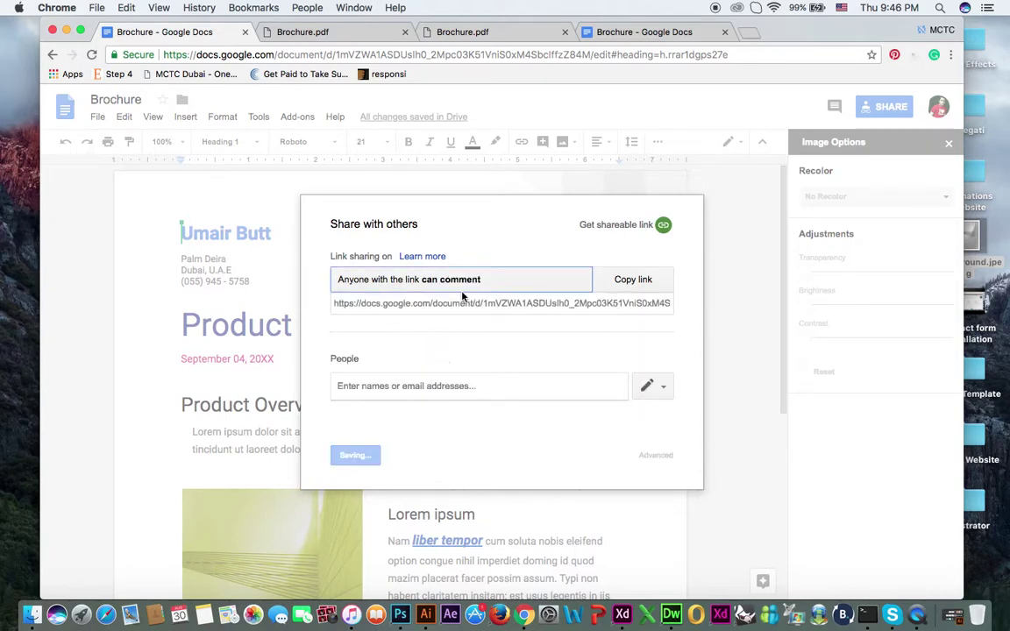
click(447, 281)
click(439, 306)
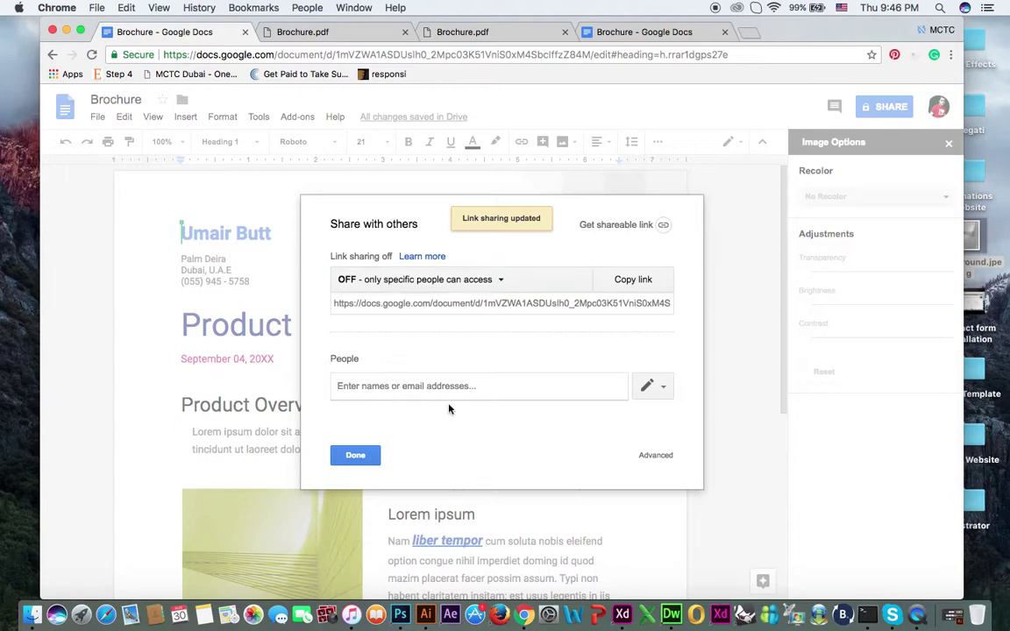
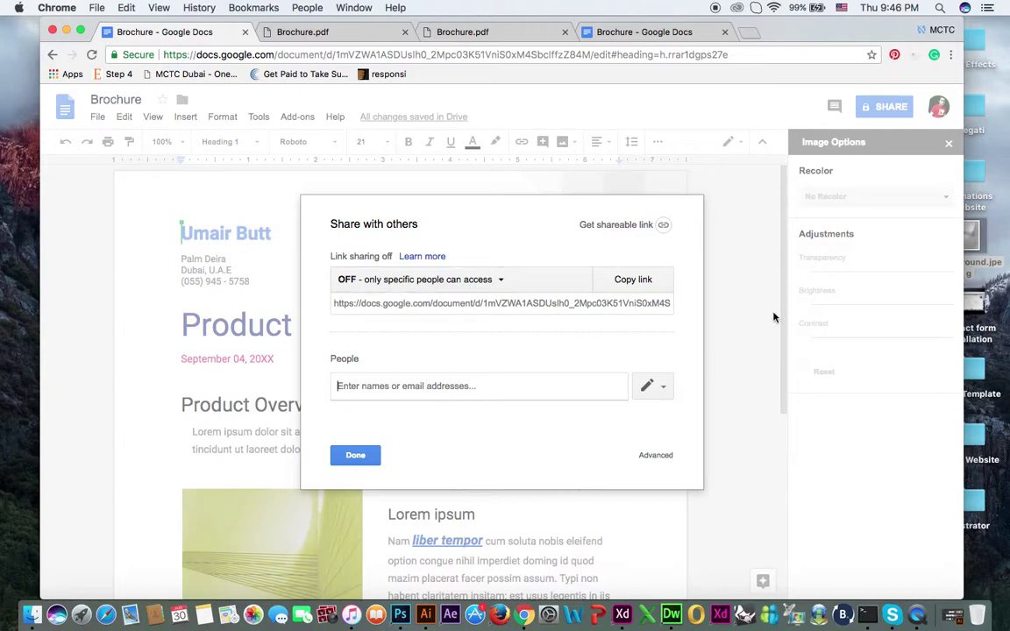
Step: Enter an e-mail address in the People field, delete it, and close sharing with Done
click(366, 457)
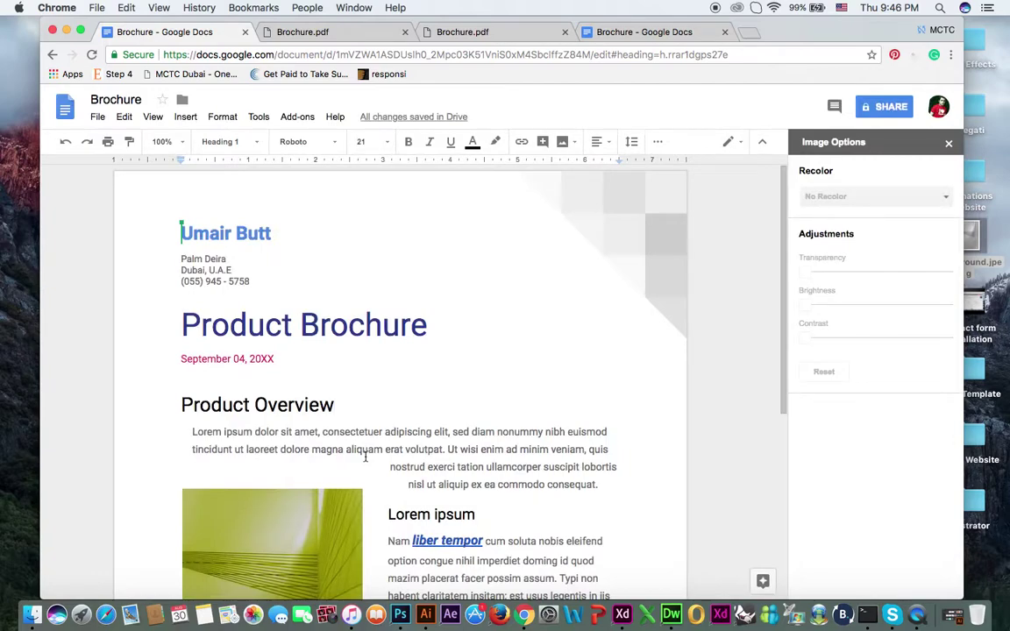